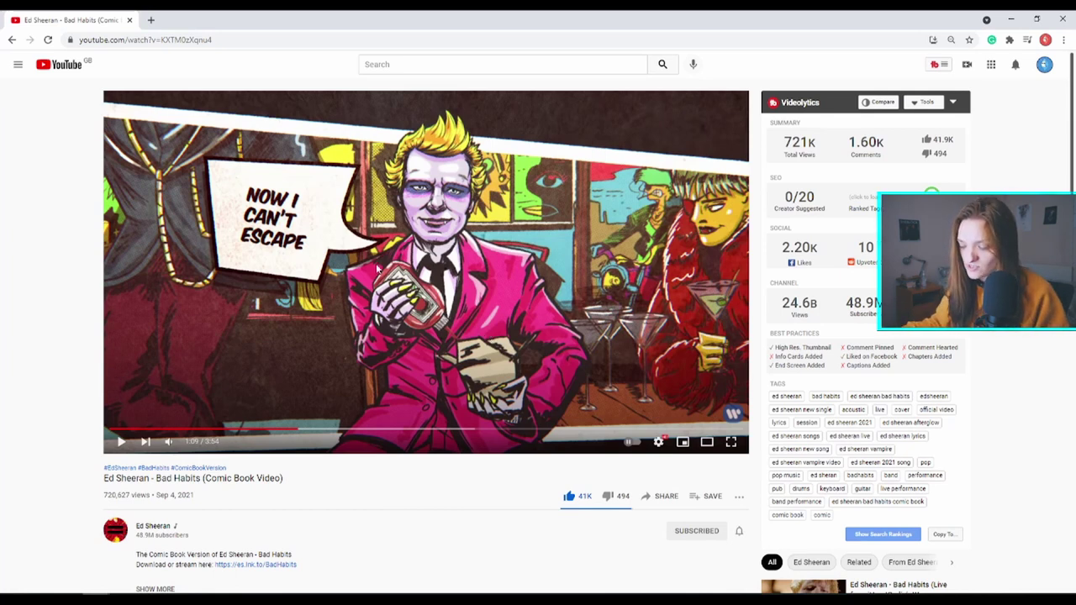
# Play the comic video and pause it at 1:13 on the 'MY BAD HABITS LEAD TO YOU' frame.
pyautogui.click(189, 315)
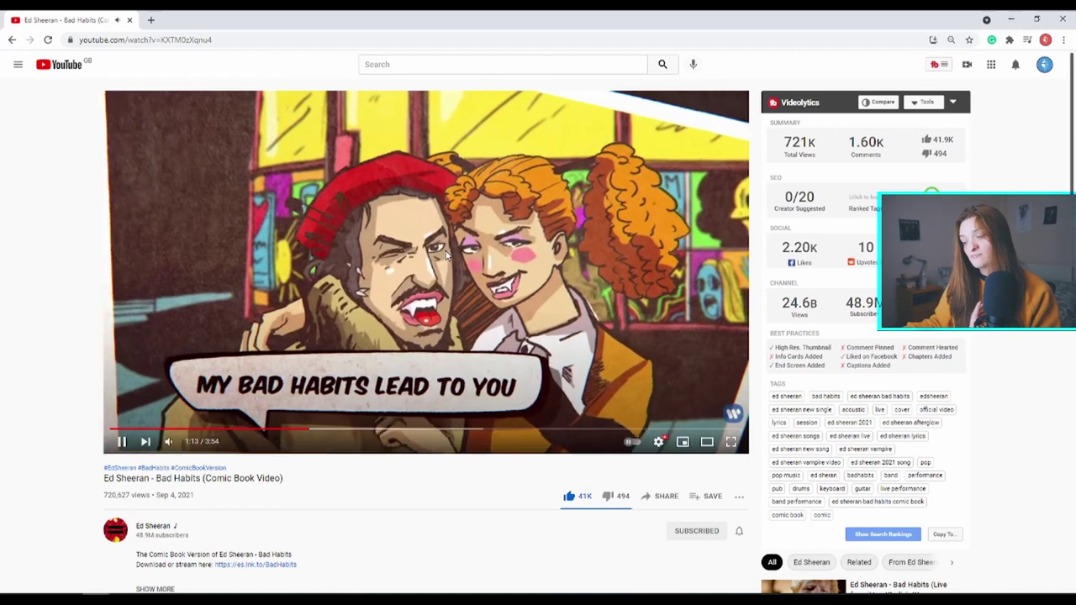
pyautogui.click(410, 265)
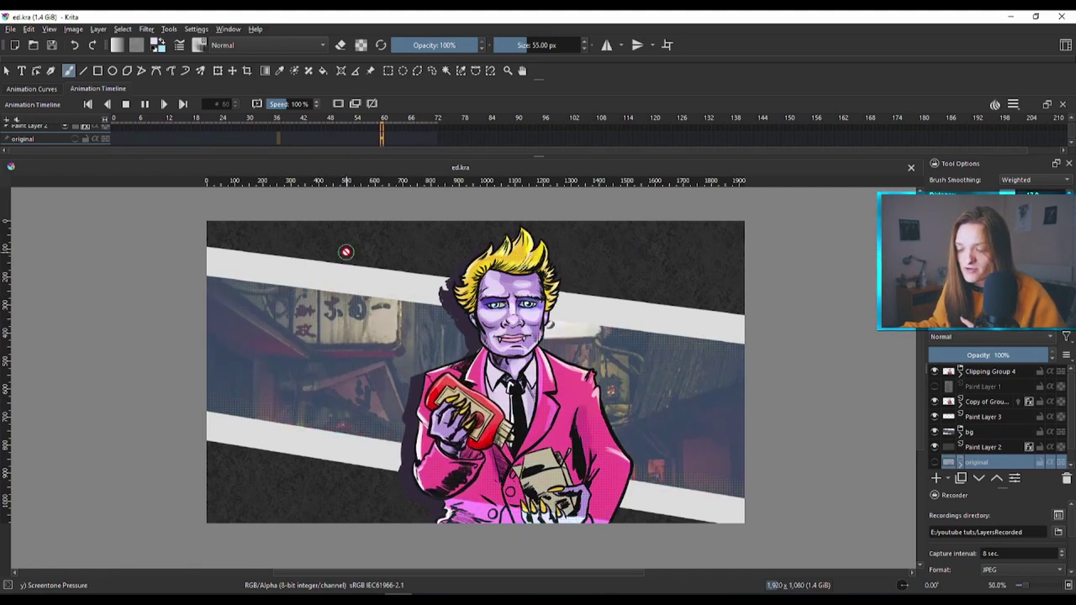
# Stop playback at frame 21, enlarge the Animation Curves area and flip back to the timeline.
pyautogui.click(145, 104)
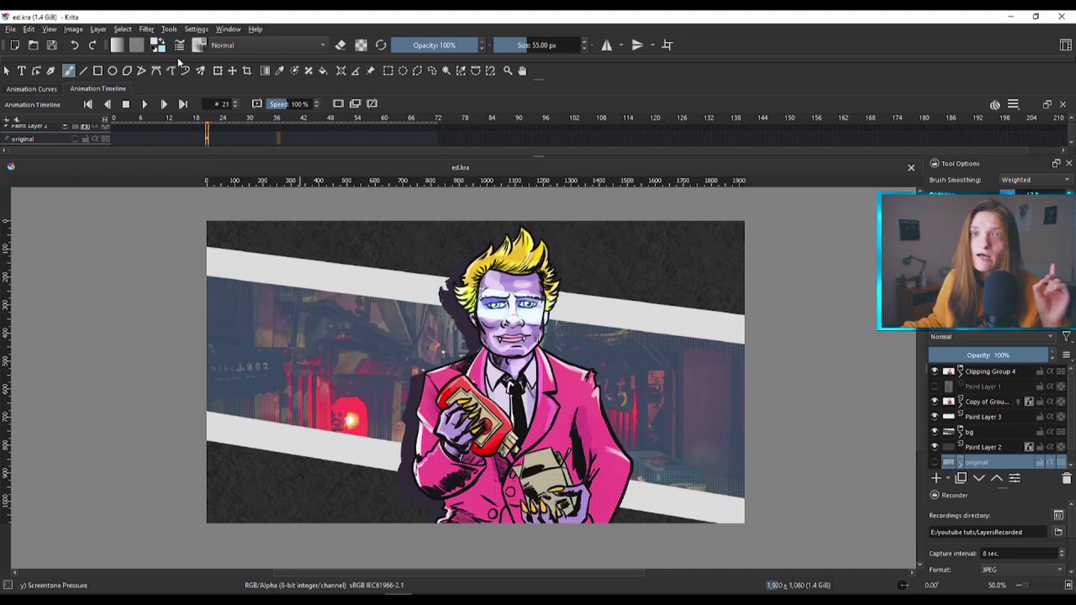
pyautogui.click(42, 89)
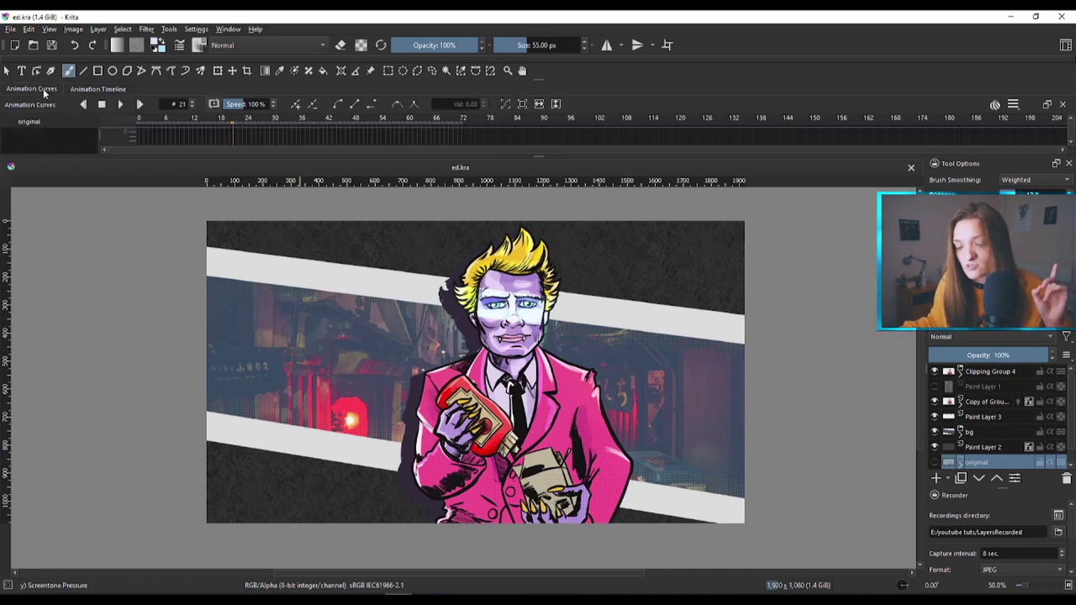
pyautogui.moveTo(541, 154); pyautogui.dragTo(542, 203)
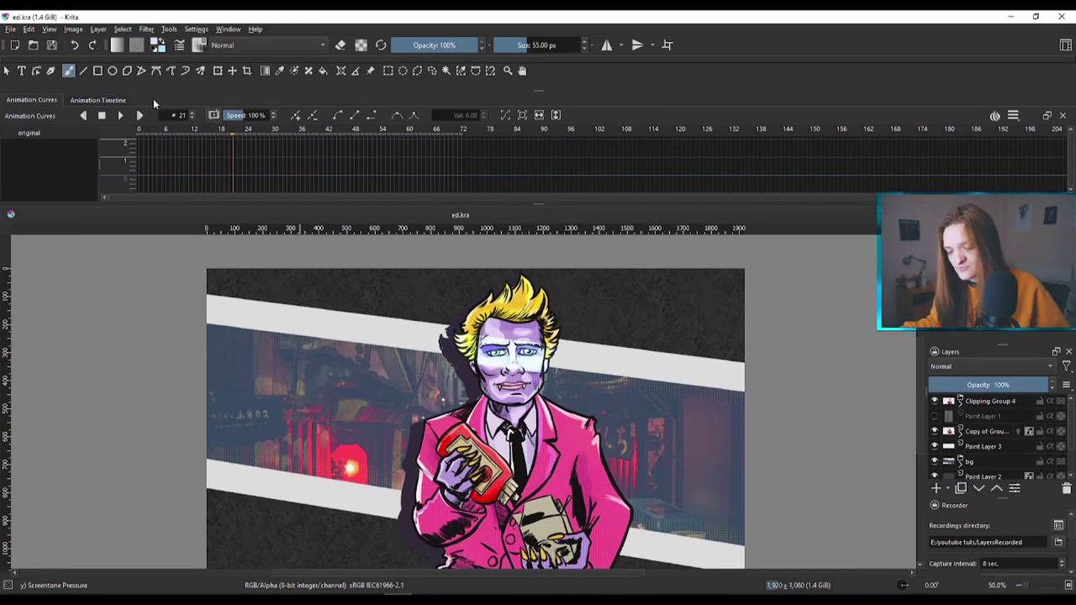
pyautogui.click(119, 101)
pyautogui.click(50, 100)
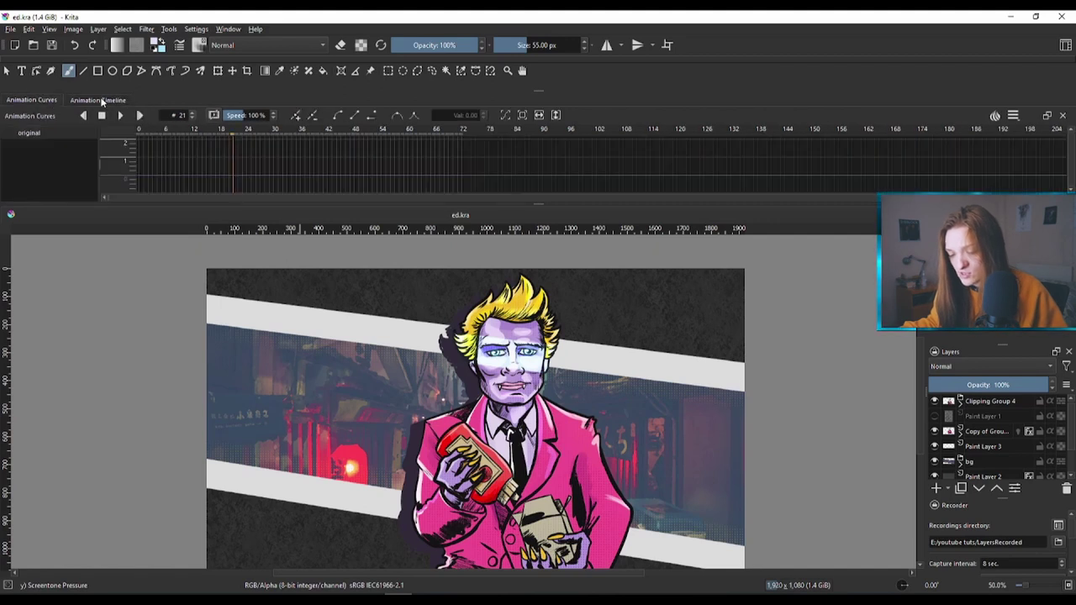
pyautogui.click(98, 100)
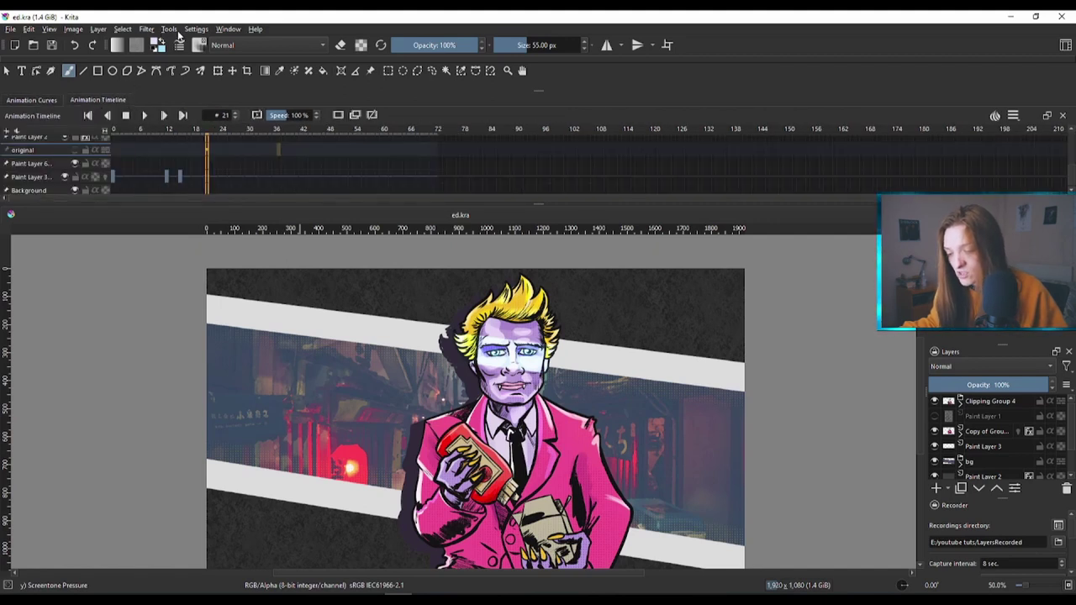
# Re-enable the Animation Curves docker from Settings > Dockers and dock it beside the Animation Timeline.
pyautogui.click(197, 29)
pyautogui.moveTo(254, 121)
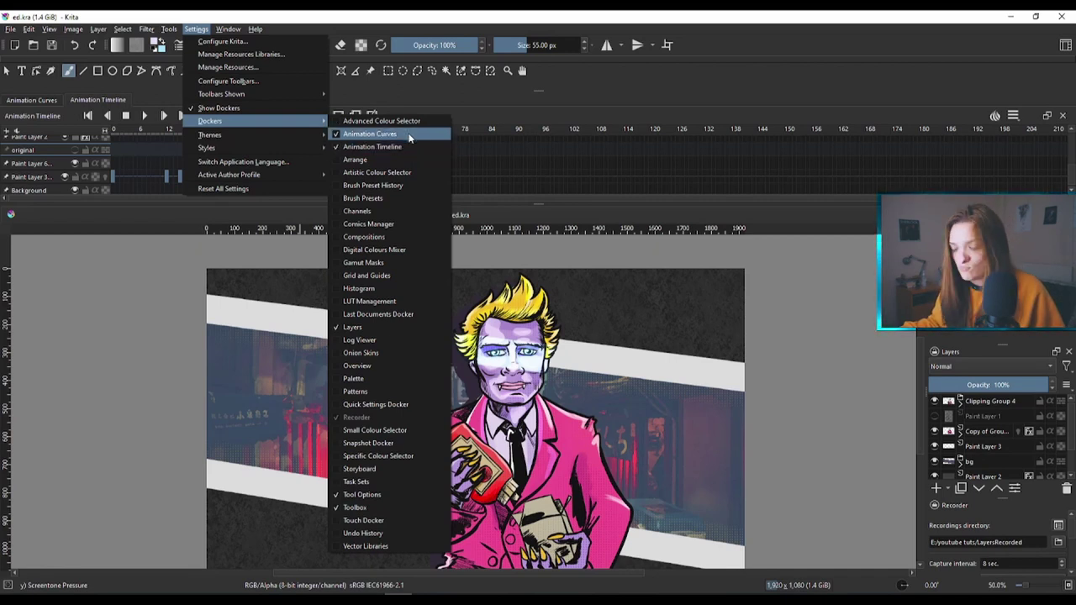
pyautogui.click(33, 97)
pyautogui.moveTo(34, 113); pyautogui.dragTo(294, 155)
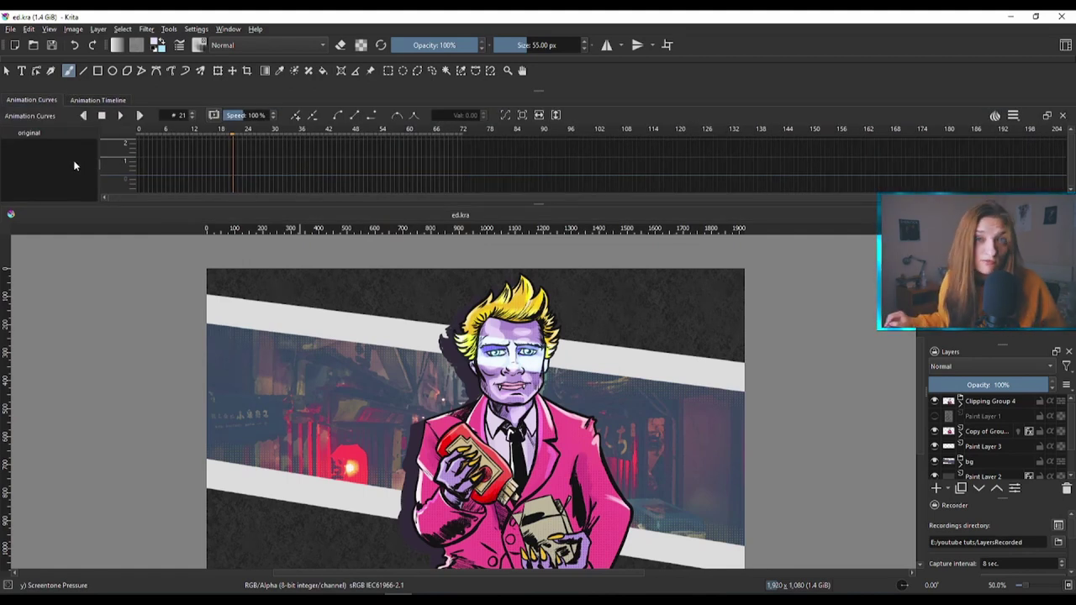
pyautogui.click(100, 100)
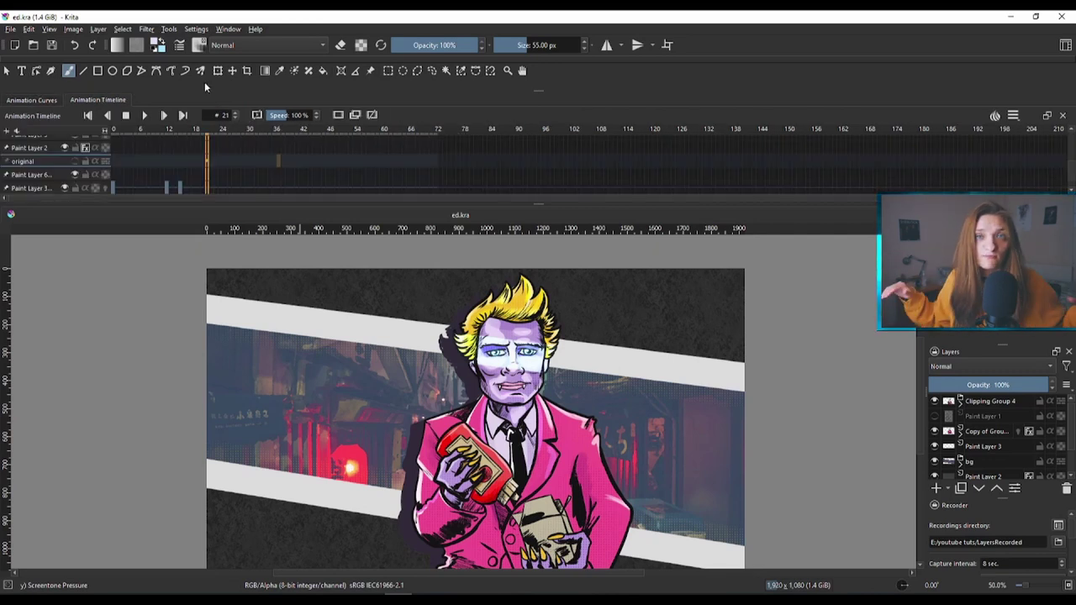
# Create a new 1920×1080 document and zoom out to fit the blank canvas.
pyautogui.click(11, 28)
pyautogui.click(23, 41)
pyautogui.click(551, 228)
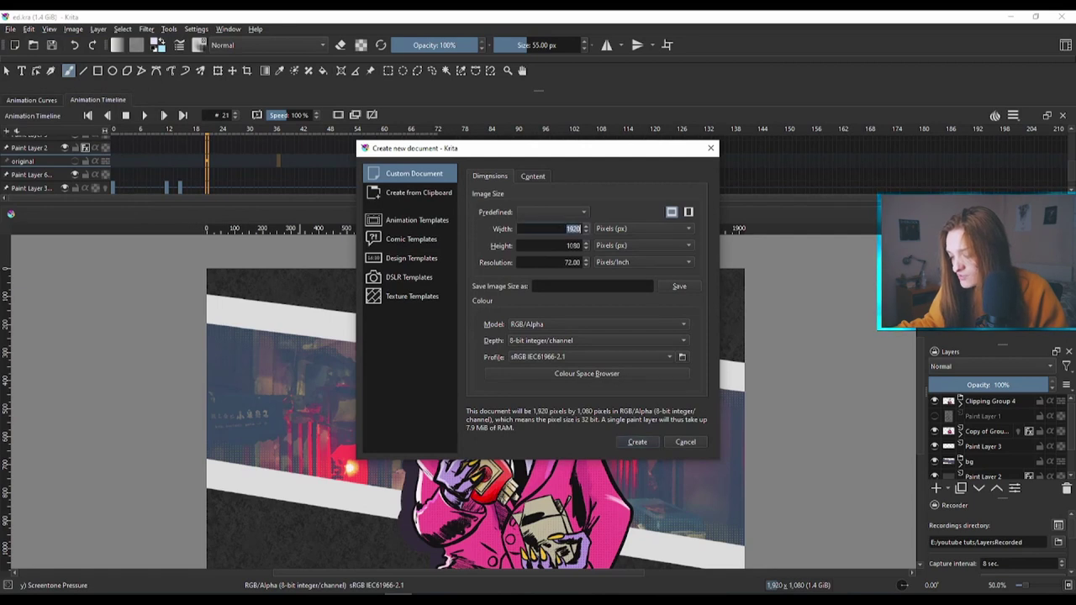
pyautogui.press('Tab')
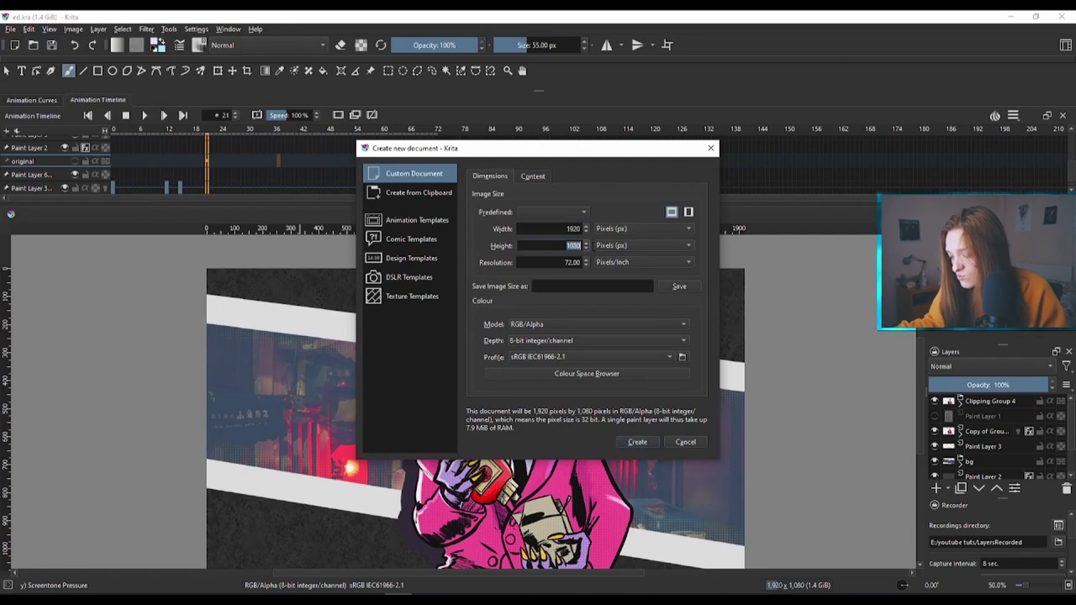
pyautogui.click(643, 439)
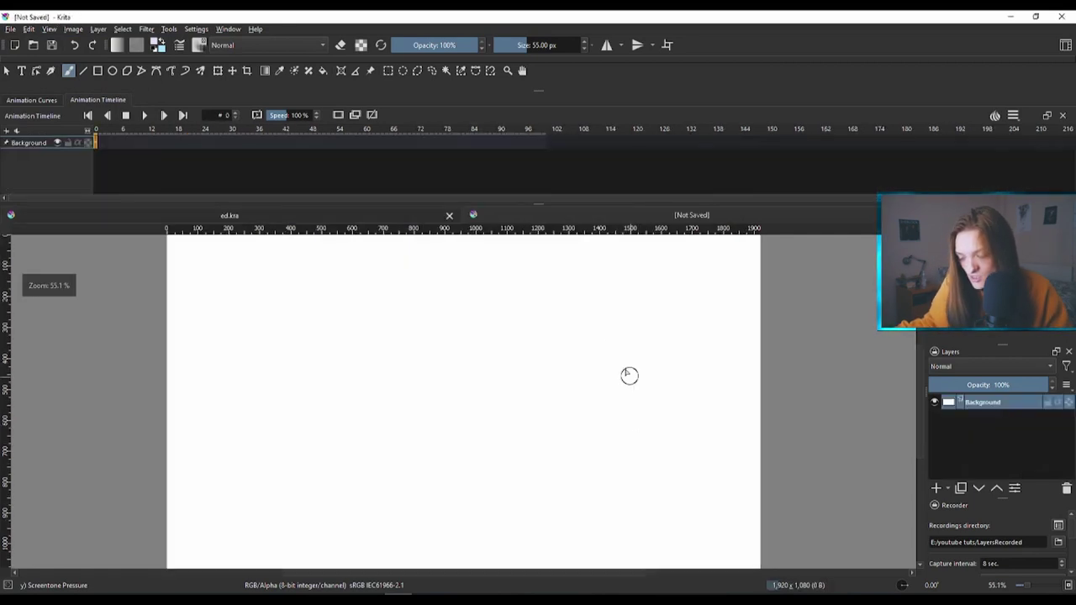
pyautogui.moveTo(538, 205); pyautogui.dragTo(537, 157)
pyautogui.press('-')
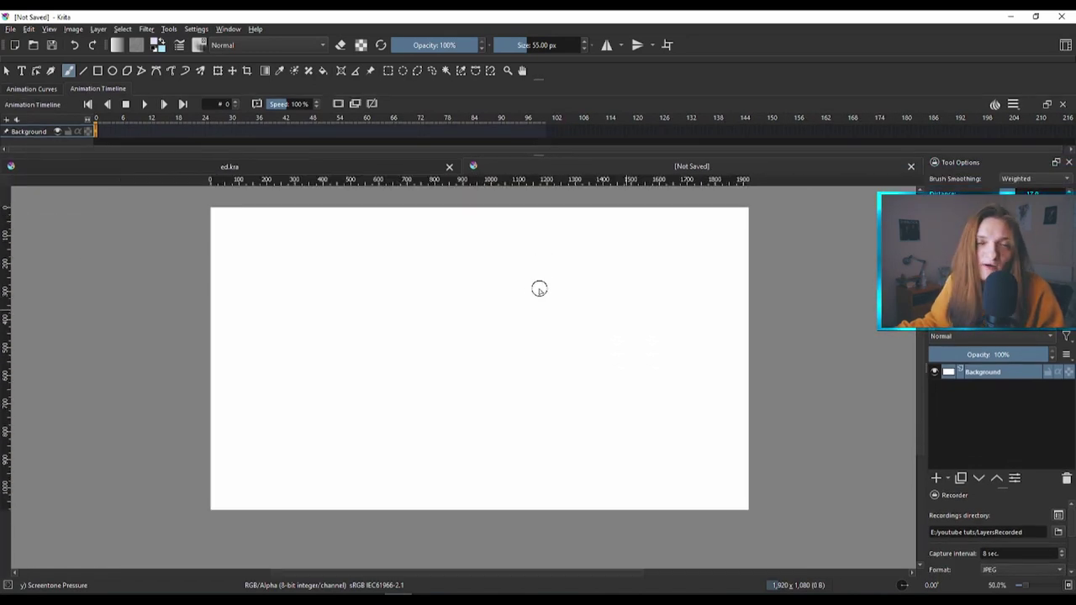
# Drag ed.png from Photos onto the canvas and insert it as a new layer.
pyautogui.moveTo(524, 295); pyautogui.dragTo(499, 308)
pyautogui.moveTo(0, 244); pyautogui.dragTo(521, 173)
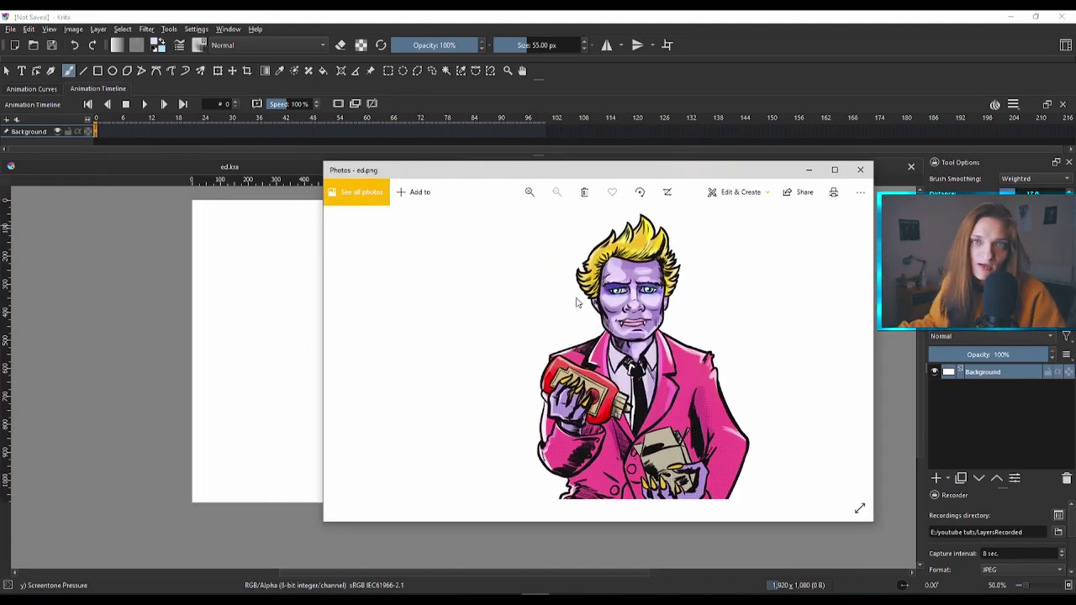
pyautogui.hotkey('alt', 'Tab')
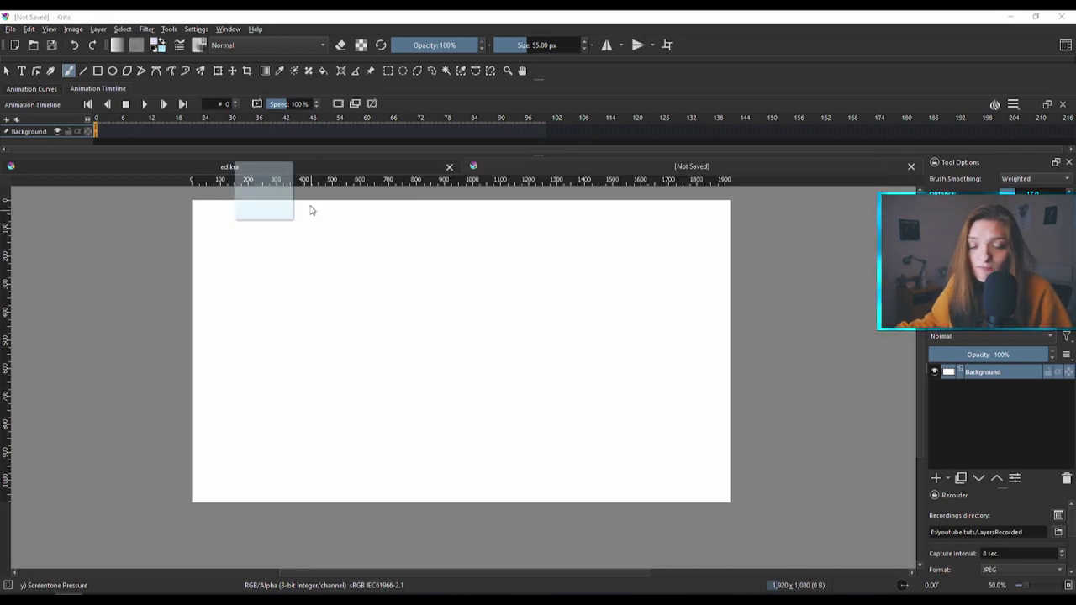
pyautogui.moveTo(310, 210); pyautogui.dragTo(520, 293)
pyautogui.click(531, 298)
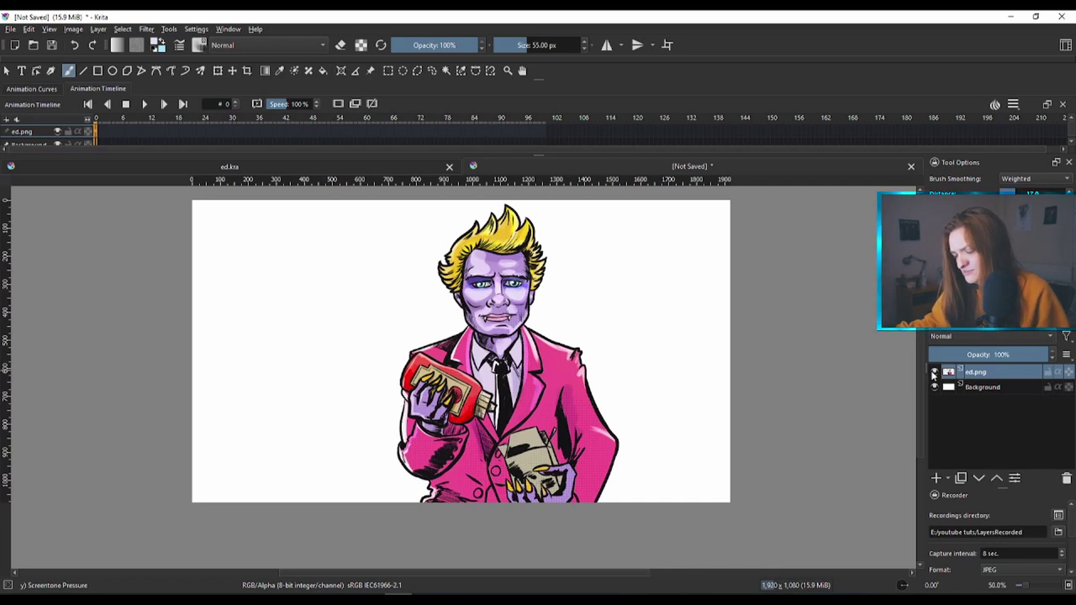
pyautogui.scroll(3, 584, 322)
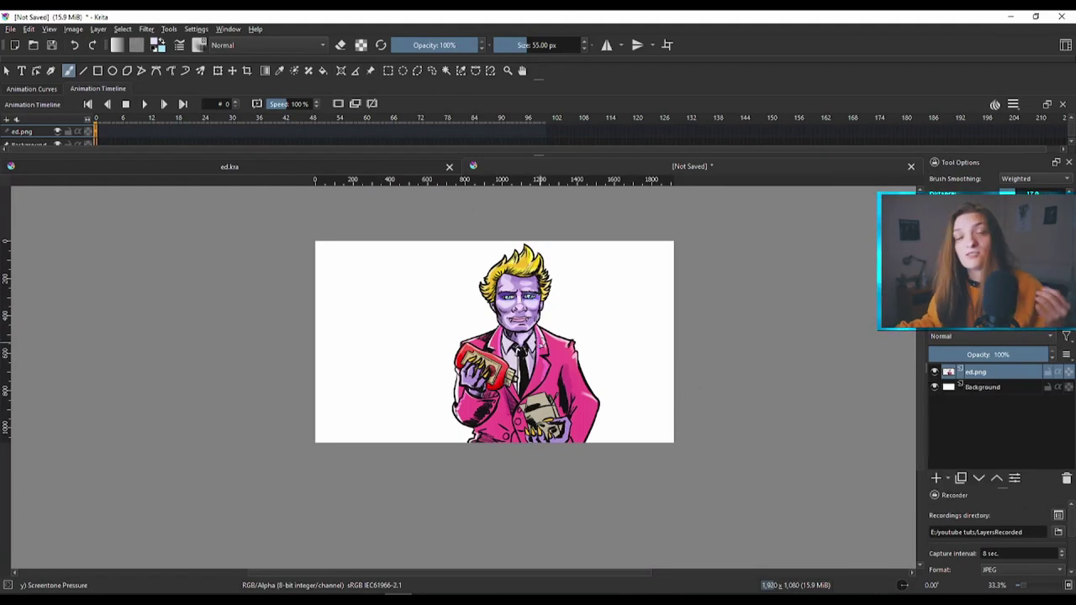
# Make ed.png the active layer, zoom in, and choose the Magnetic Selection tool.
pyautogui.click(1005, 390)
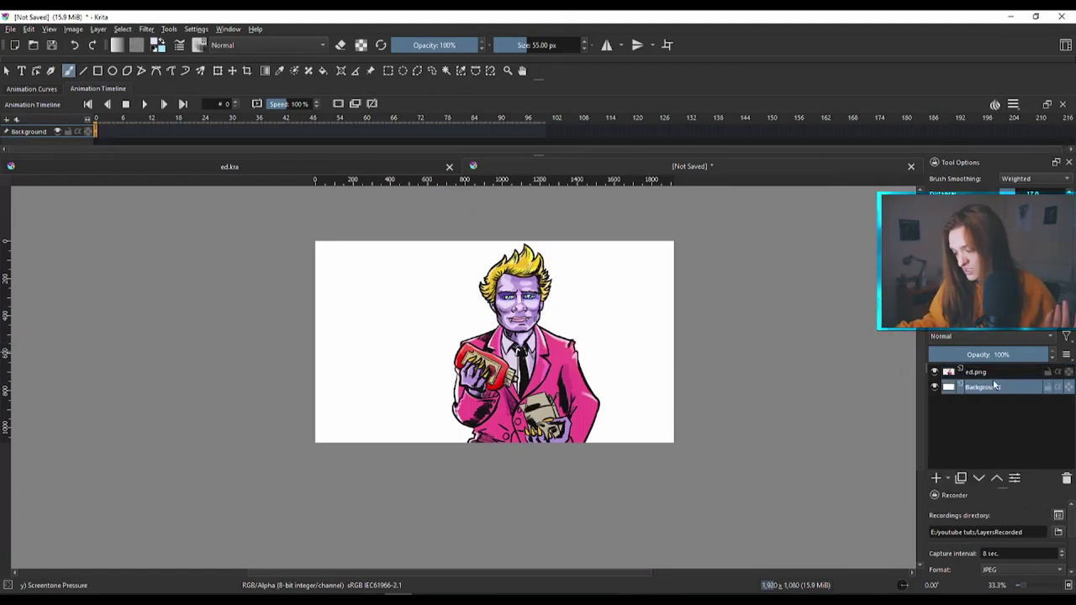
pyautogui.click(993, 378)
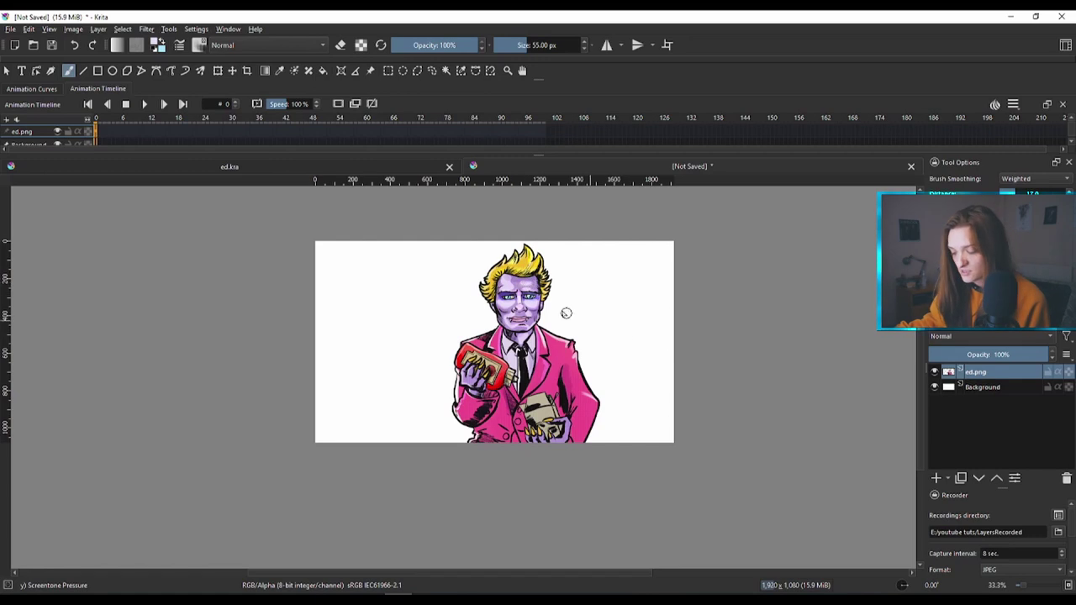
pyautogui.scroll(1, 563, 323)
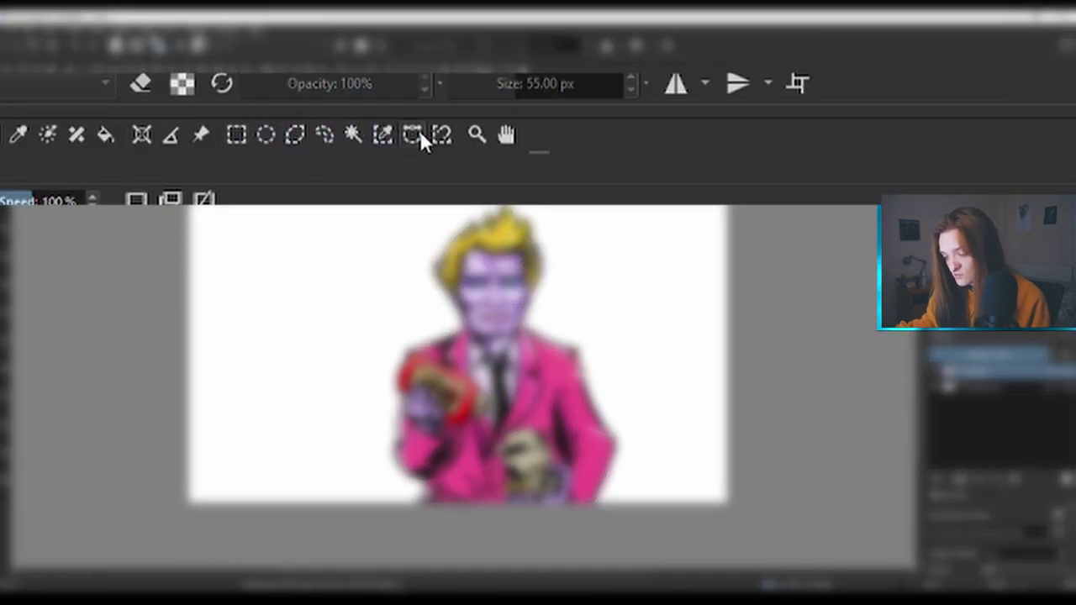
pyautogui.click(441, 134)
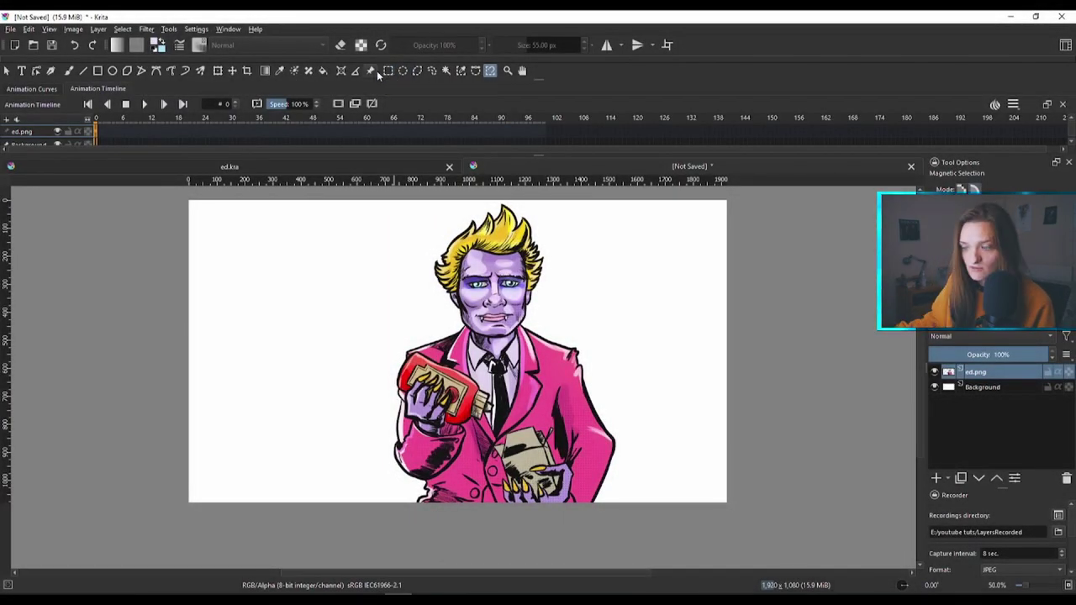
pyautogui.scroll(1, 422, 294)
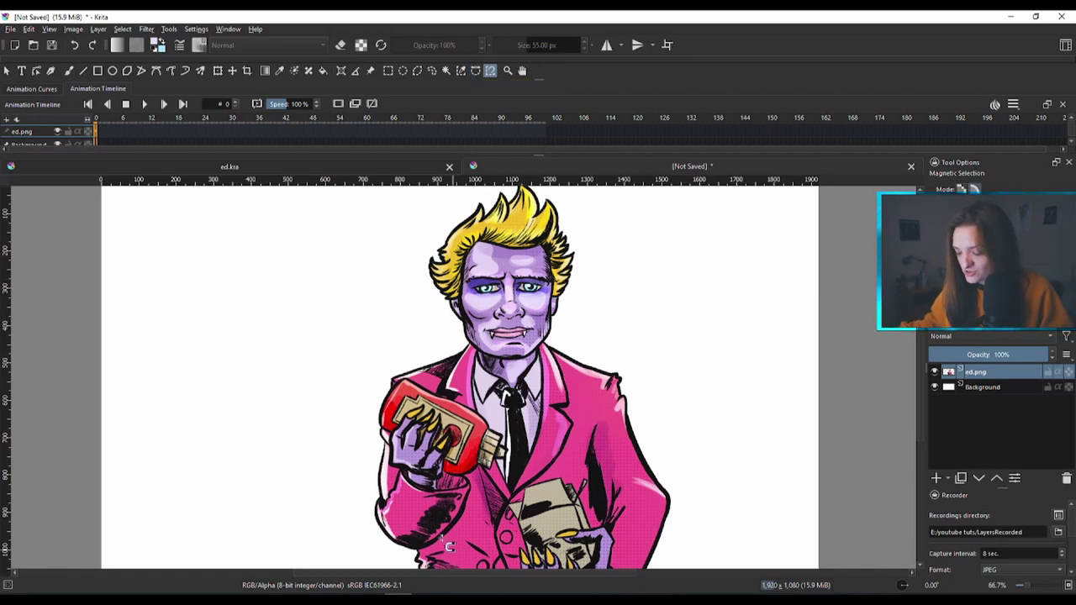
# Pick the Bezier Curve Selection tool and zoom in on the hand holding the red bottle.
pyautogui.click(475, 70)
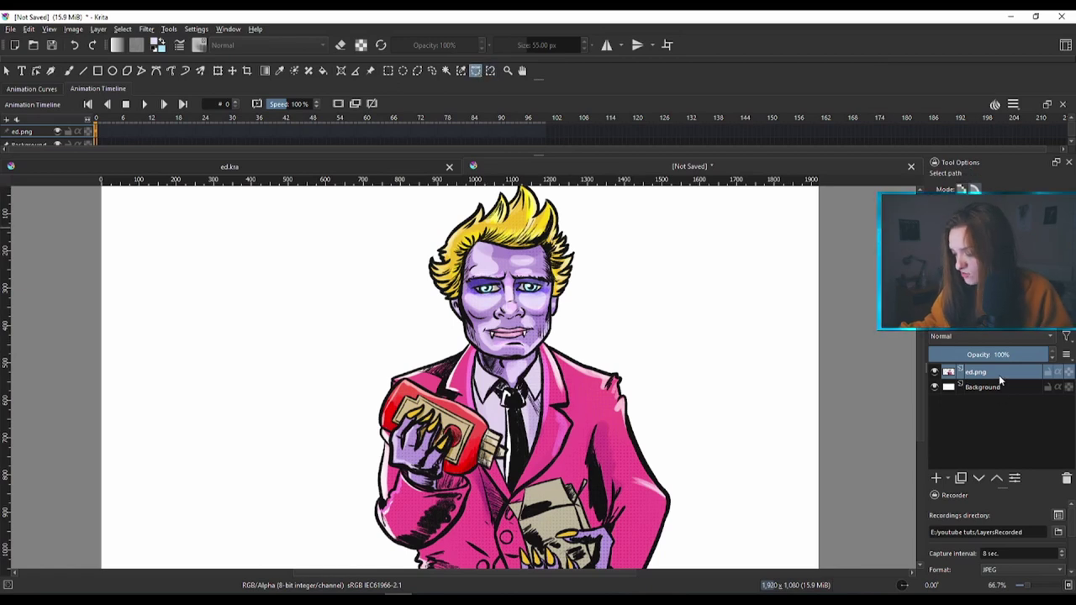
pyautogui.moveTo(990, 376)
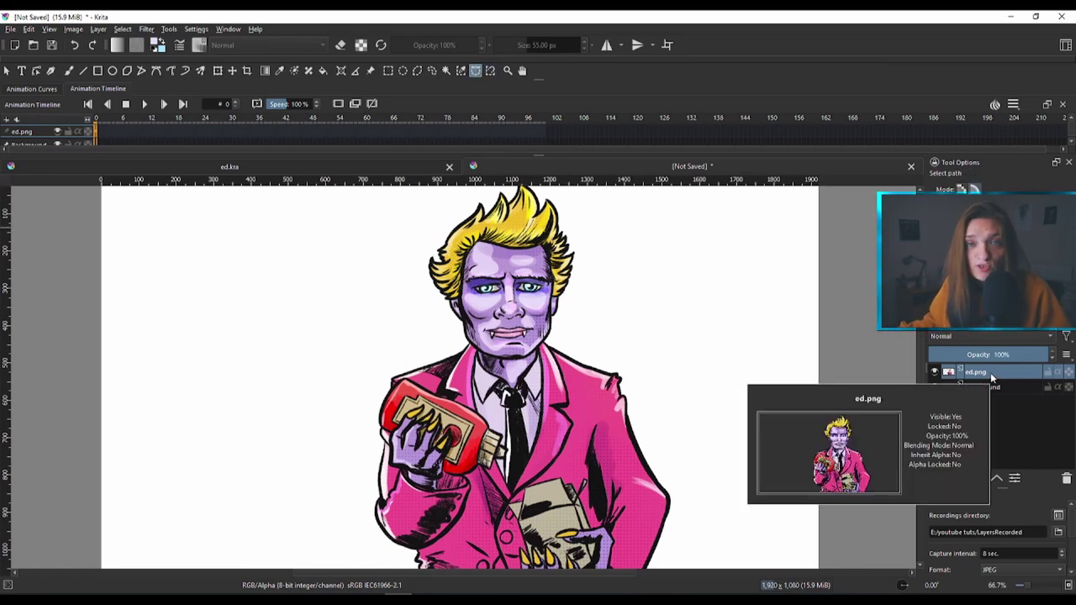
pyautogui.press('1')
pyautogui.press('+')
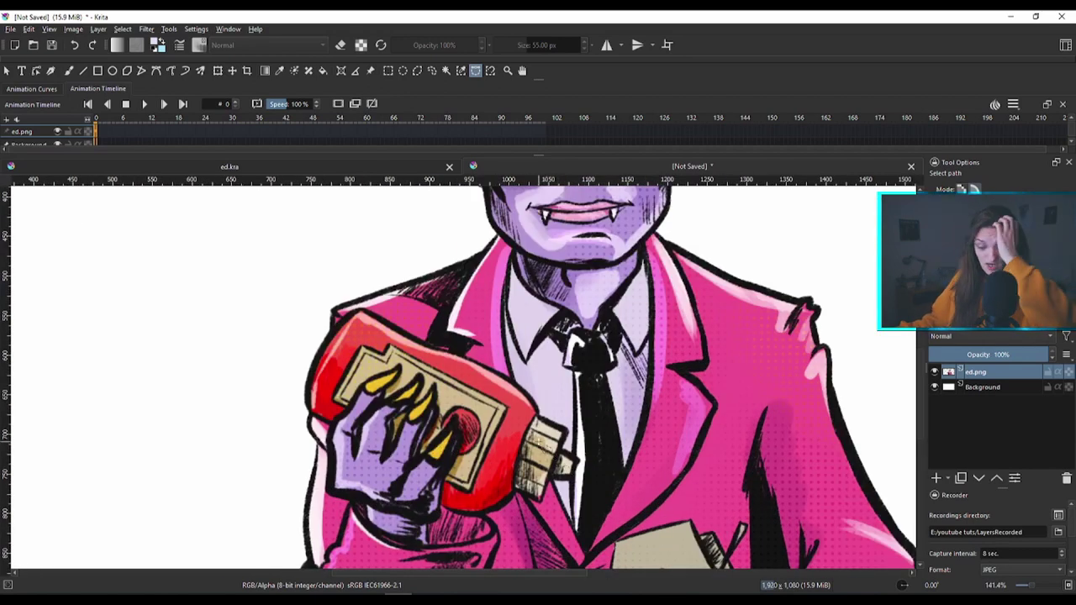
pyautogui.moveTo(547, 444); pyautogui.dragTo(616, 322)
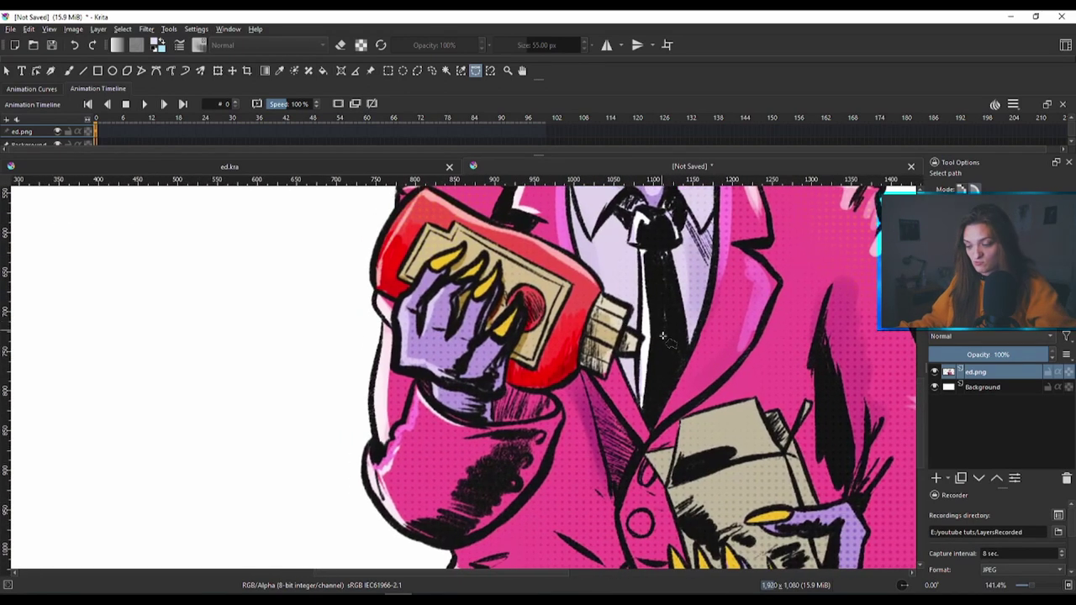
pyautogui.moveTo(458, 257); pyautogui.dragTo(376, 316)
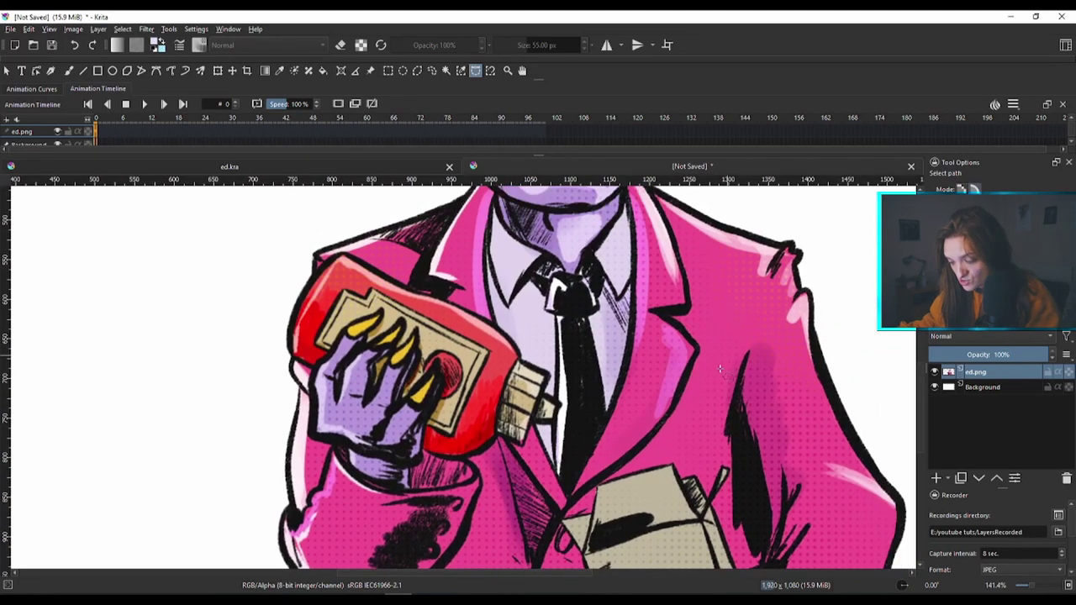
pyautogui.press('+')
pyautogui.press('+')
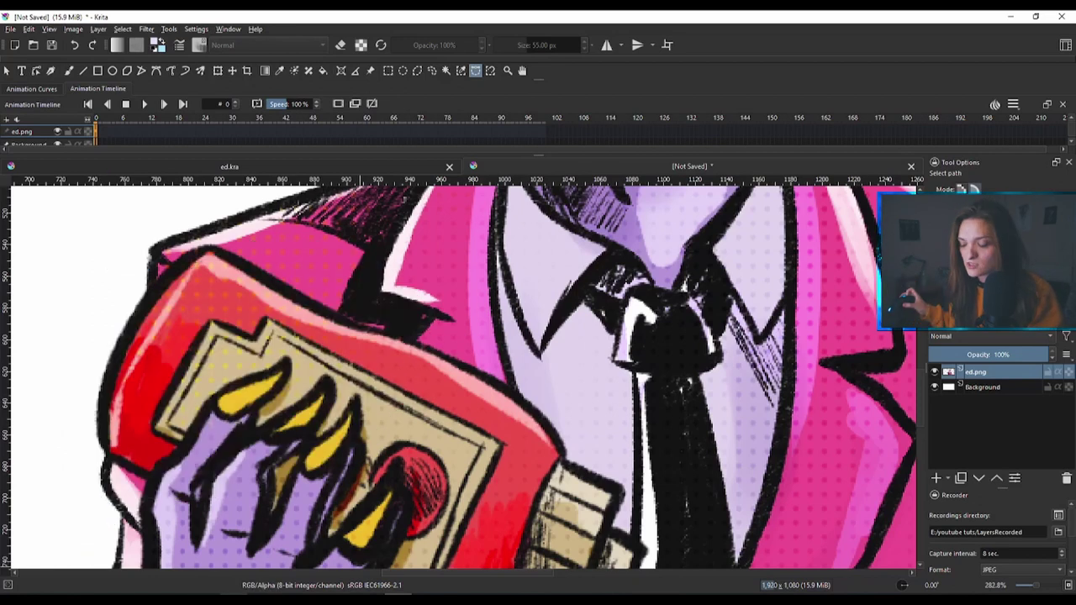
pyautogui.moveTo(907, 210); pyautogui.dragTo(862, 187)
pyautogui.scroll(1, 407, 331)
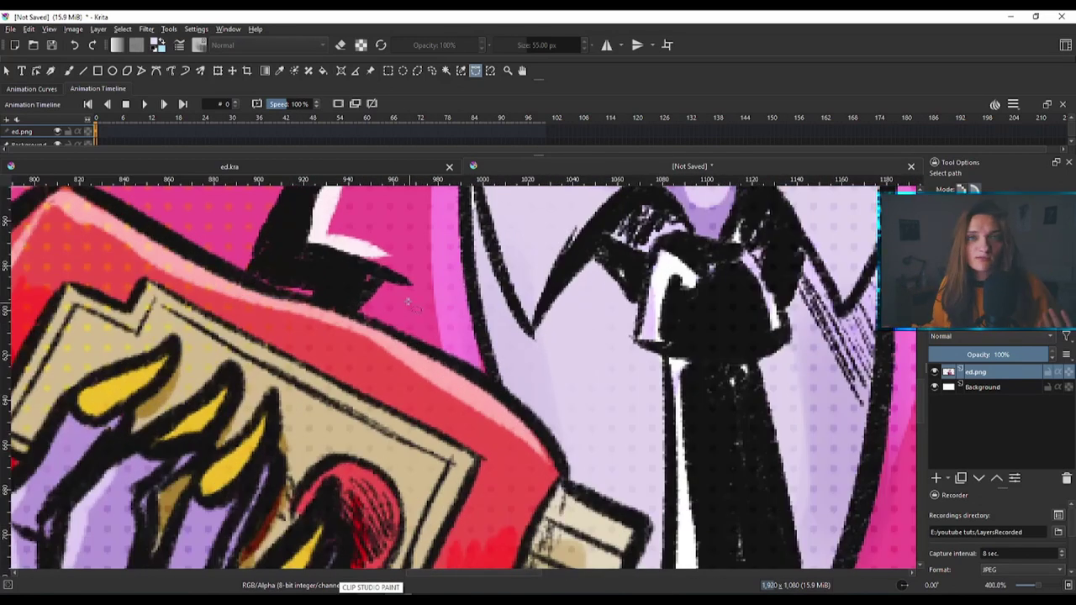
pyautogui.scroll(2, 401, 280)
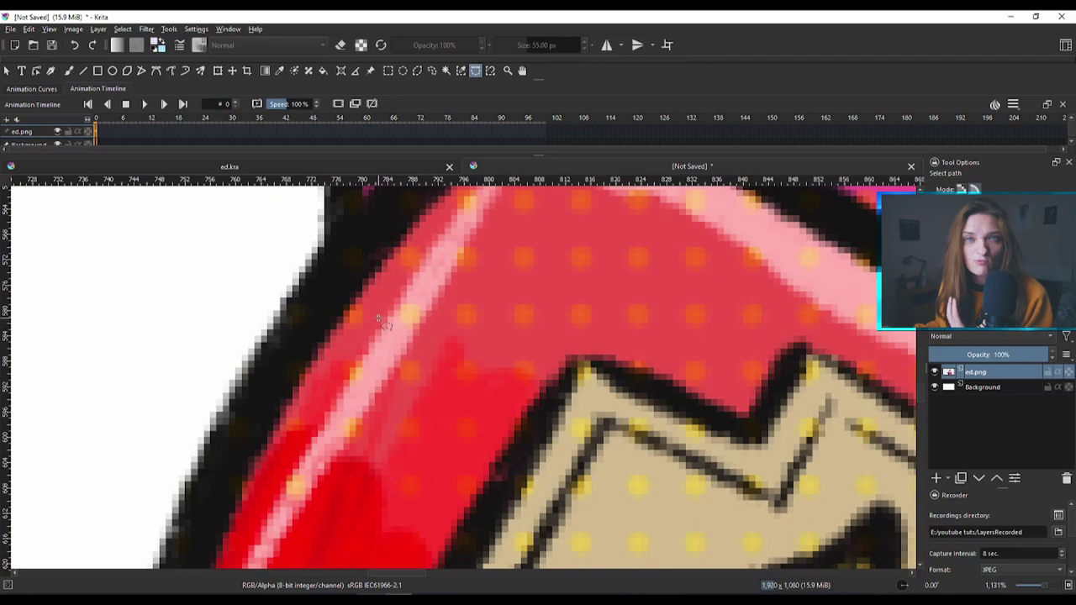
# Start the curved selection outline with points along the bottle's edge.
pyautogui.click(291, 254)
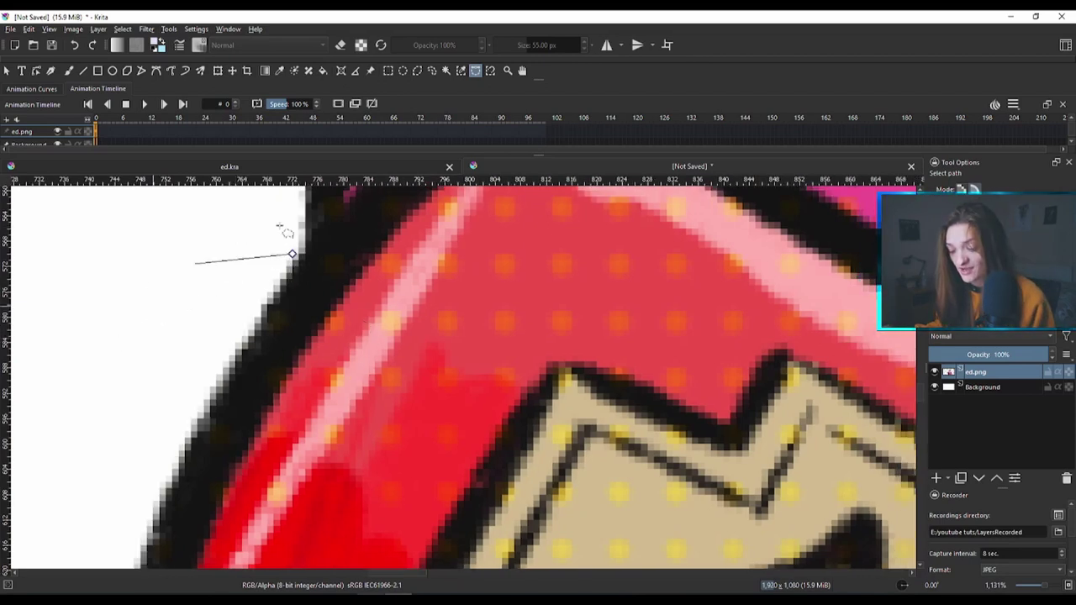
pyautogui.click(150, 212)
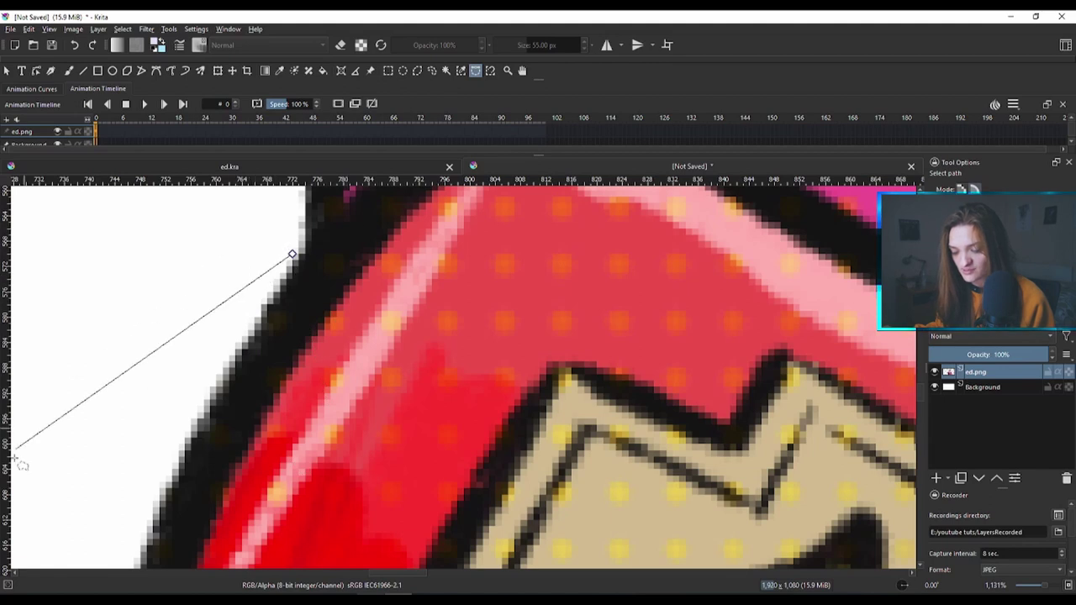
pyautogui.moveTo(211, 385); pyautogui.dragTo(249, 337)
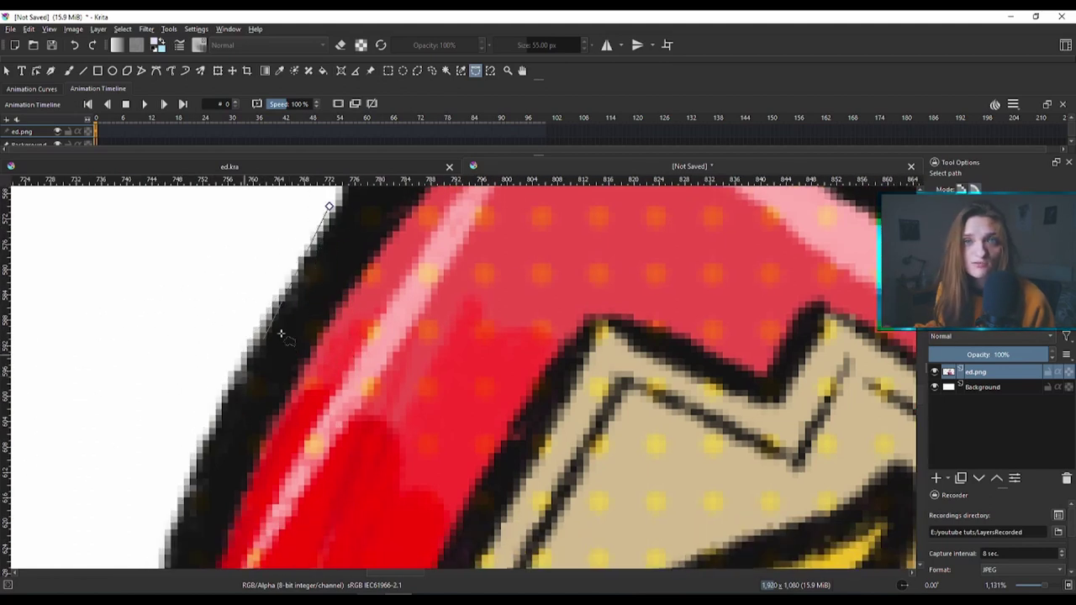
pyautogui.scroll(-4, 319, 407)
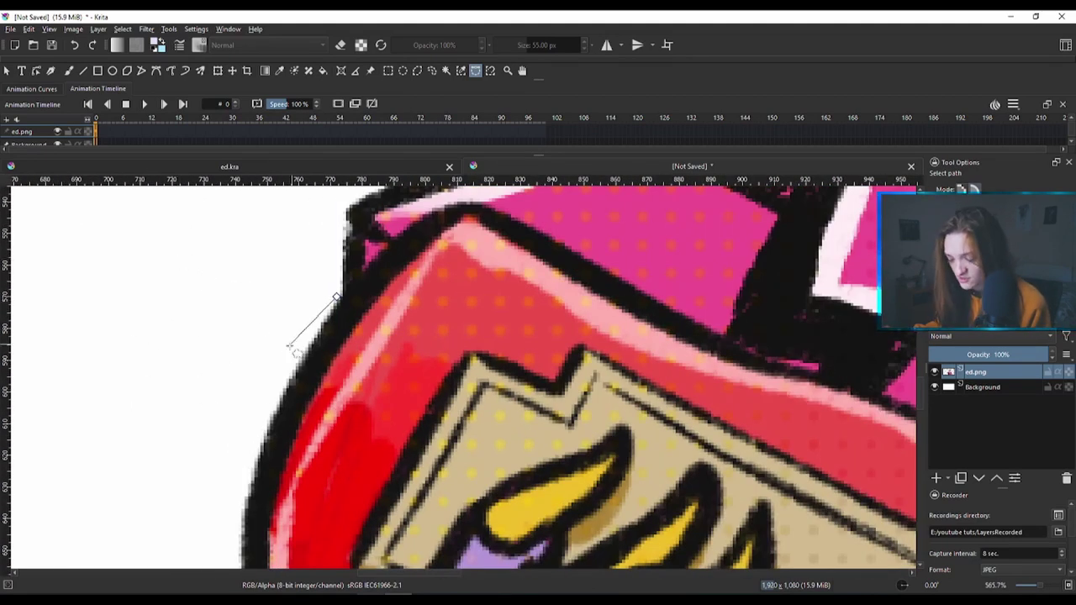
pyautogui.scroll(1, 286, 370)
pyautogui.scroll(1, 278, 395)
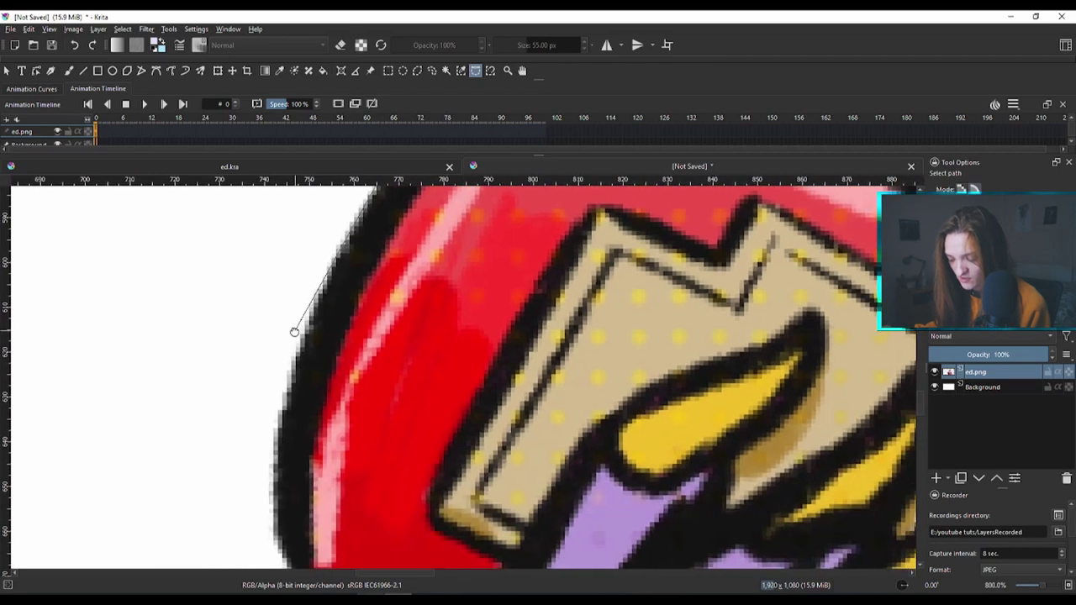
pyautogui.moveTo(288, 378); pyautogui.dragTo(235, 411)
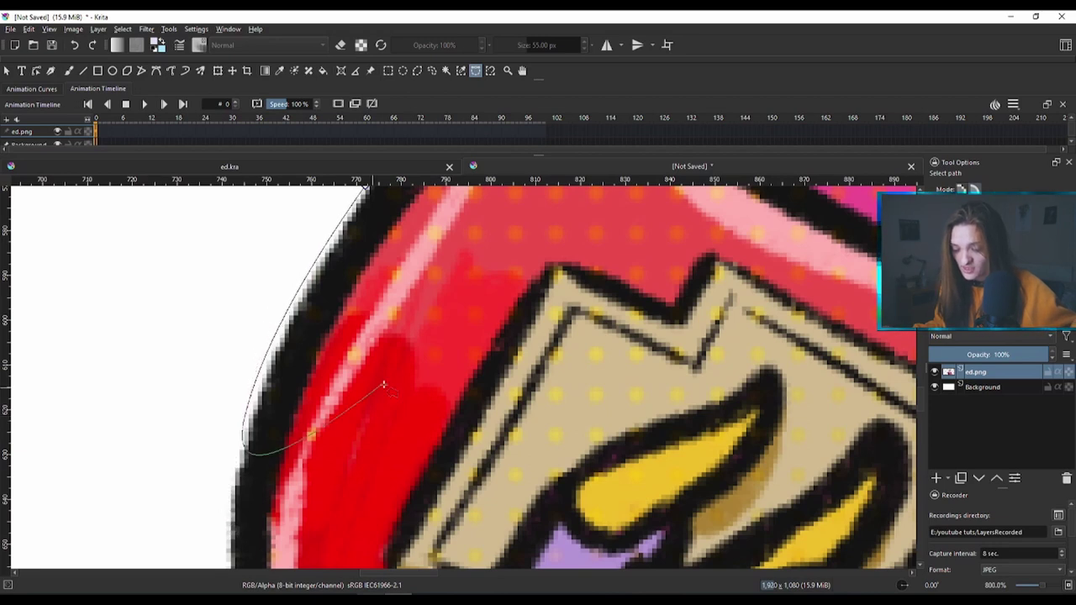
pyautogui.scroll(2, 383, 385)
pyautogui.hscroll(2, 384, 385)
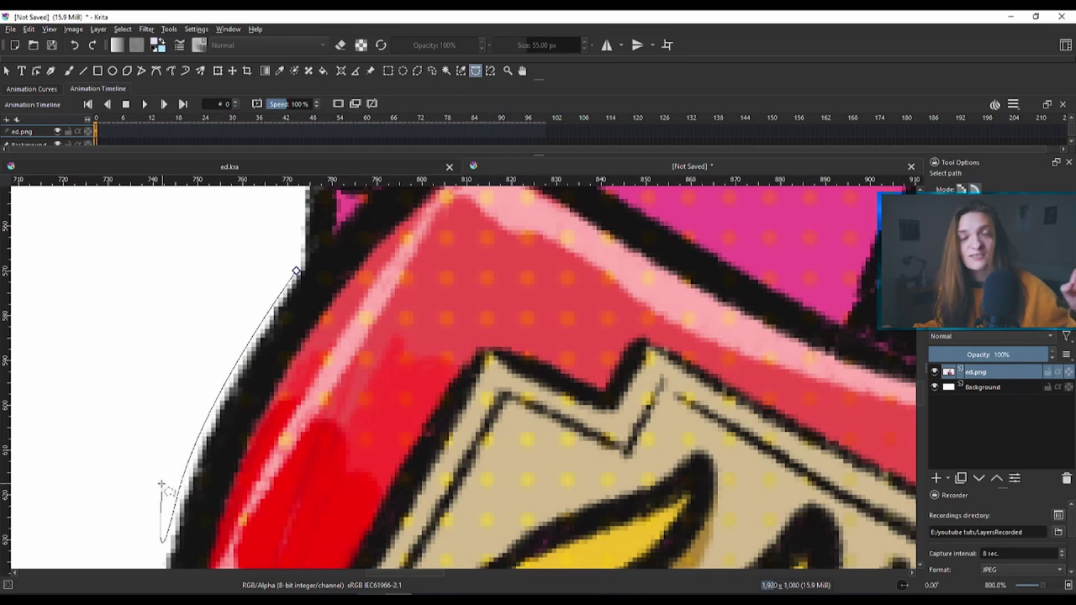
pyautogui.scroll(-4, 273, 493)
pyautogui.hscroll(-1, 250, 392)
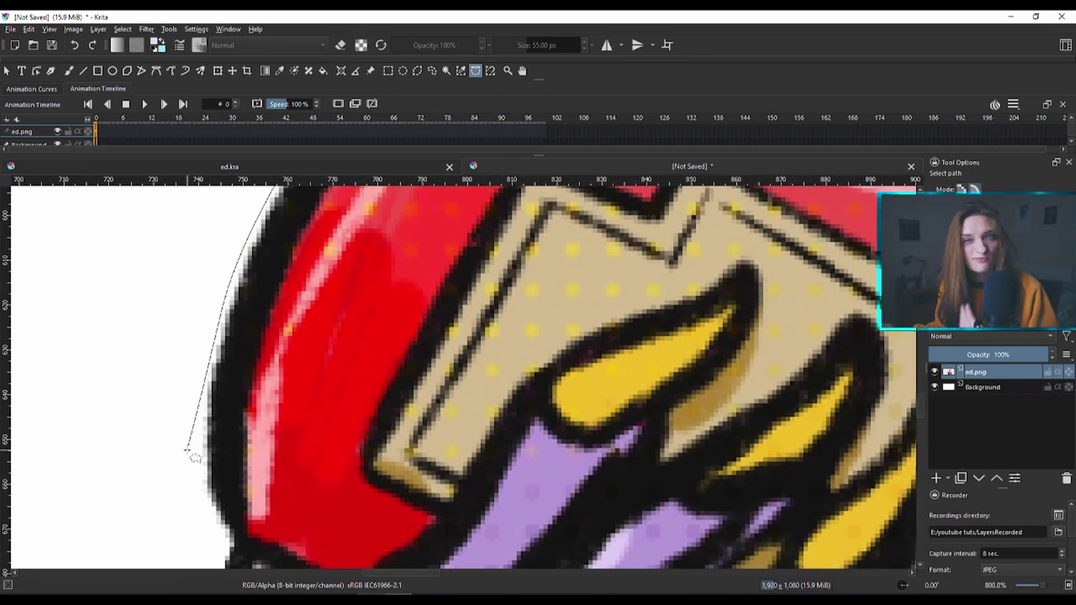
pyautogui.scroll(-2, 193, 445)
pyautogui.hscroll(-1, 240, 378)
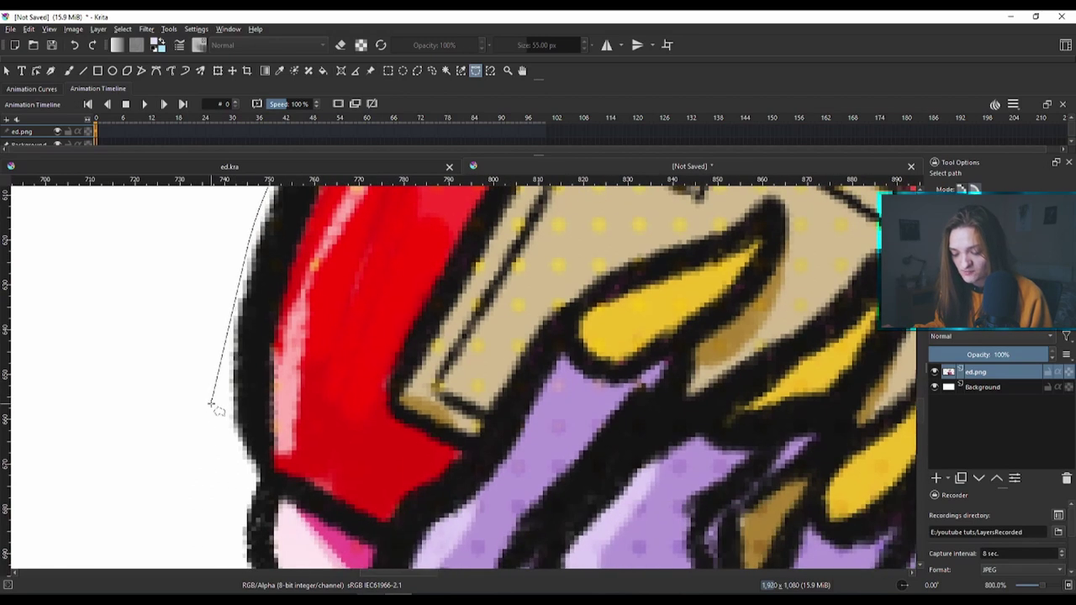
# Trace curved points around the sleeve and hand, then close the outline into a selection.
pyautogui.moveTo(221, 395); pyautogui.dragTo(231, 434)
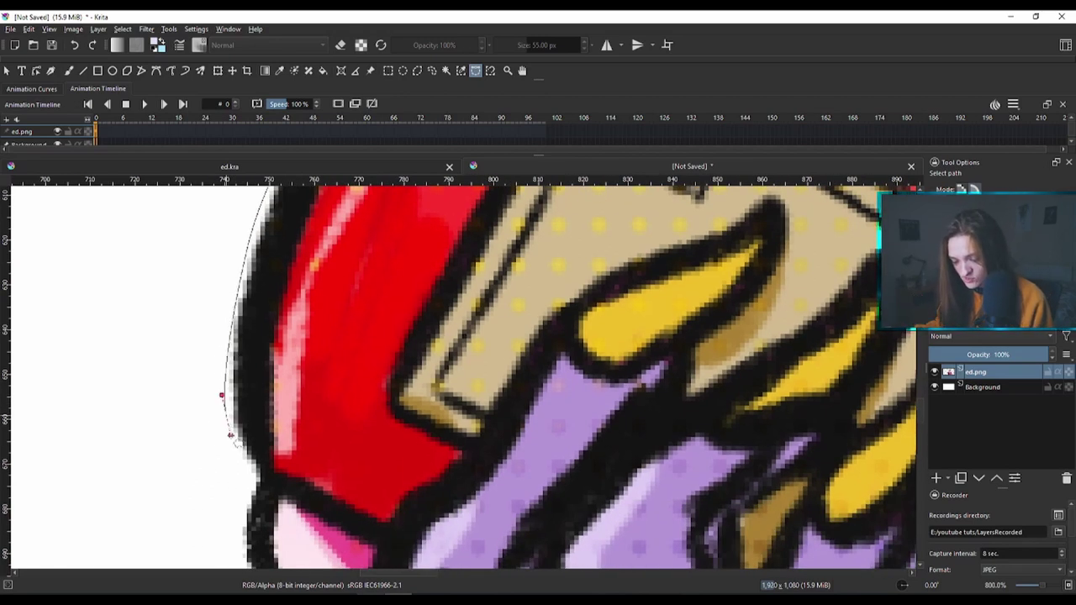
pyautogui.click(259, 481)
pyautogui.scroll(-4, 259, 480)
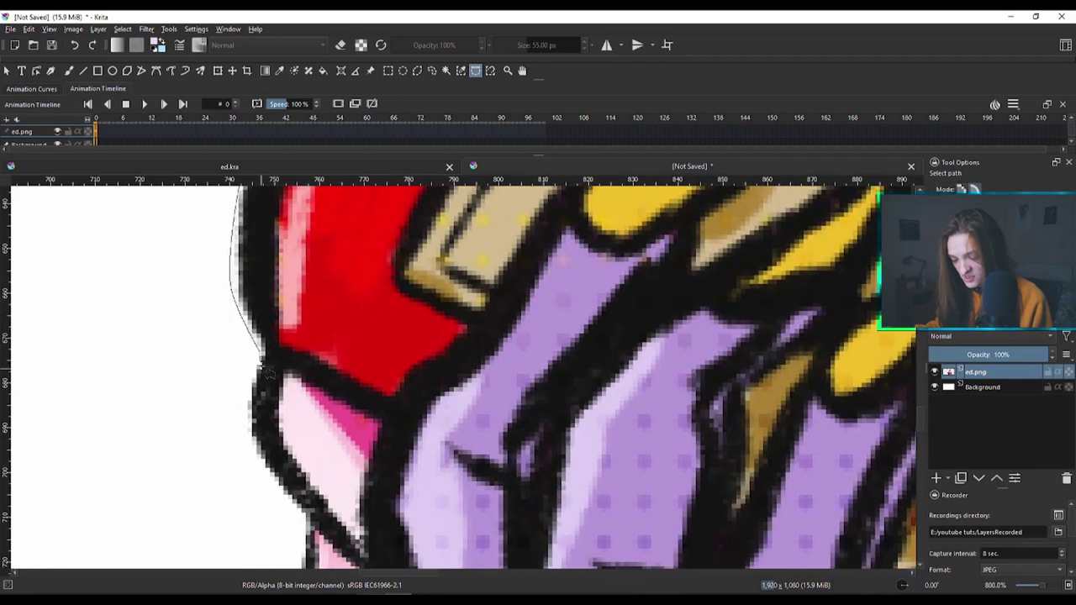
pyautogui.scroll(2, 229, 411)
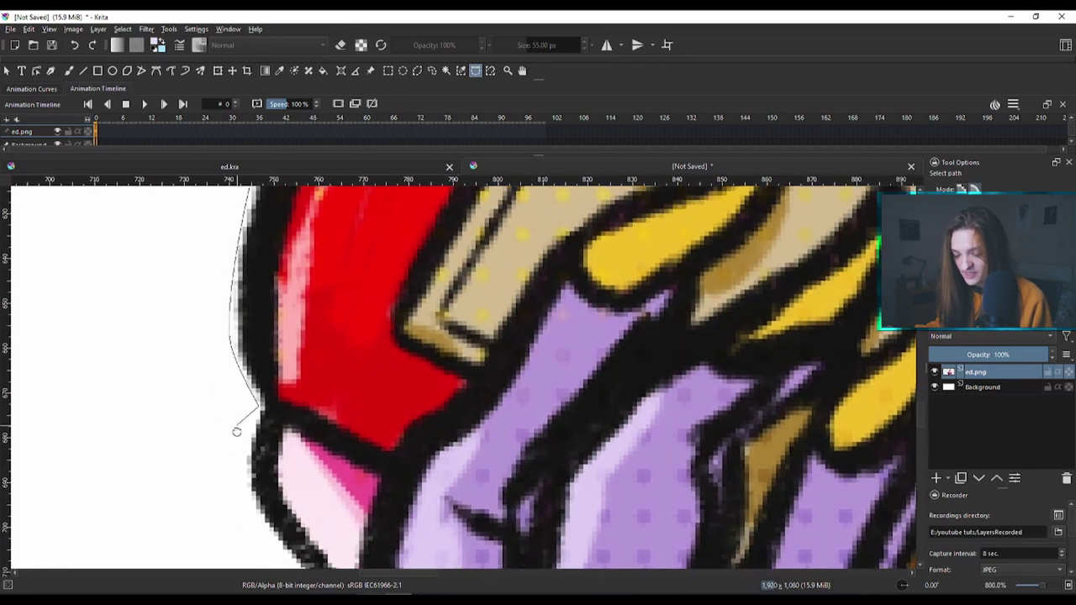
pyautogui.moveTo(278, 538); pyautogui.dragTo(261, 489)
pyautogui.scroll(-3, 261, 489)
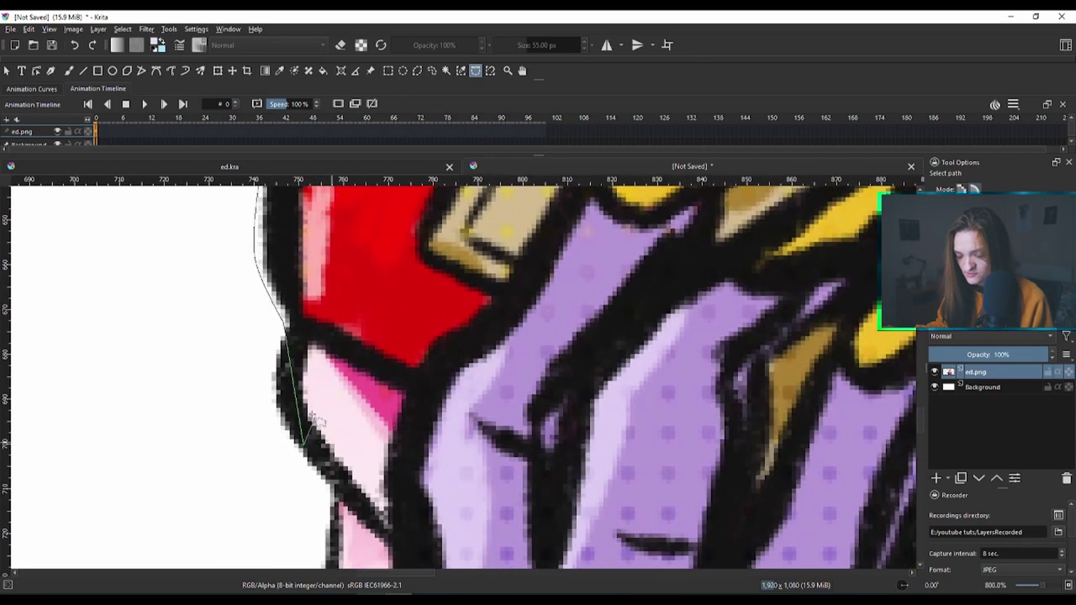
pyautogui.scroll(-2, 404, 448)
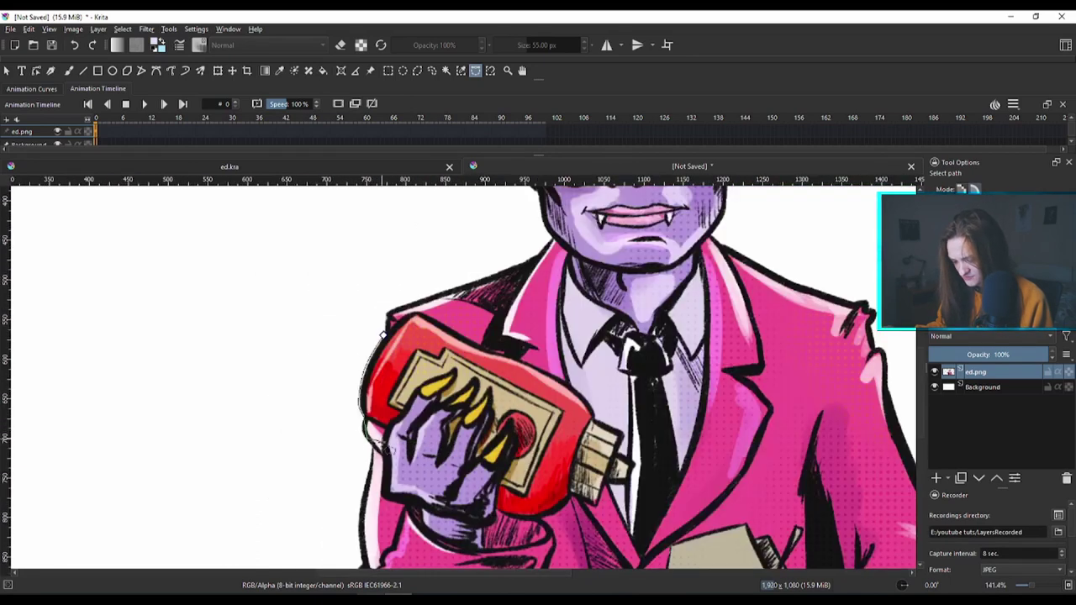
pyautogui.scroll(1, 340, 435)
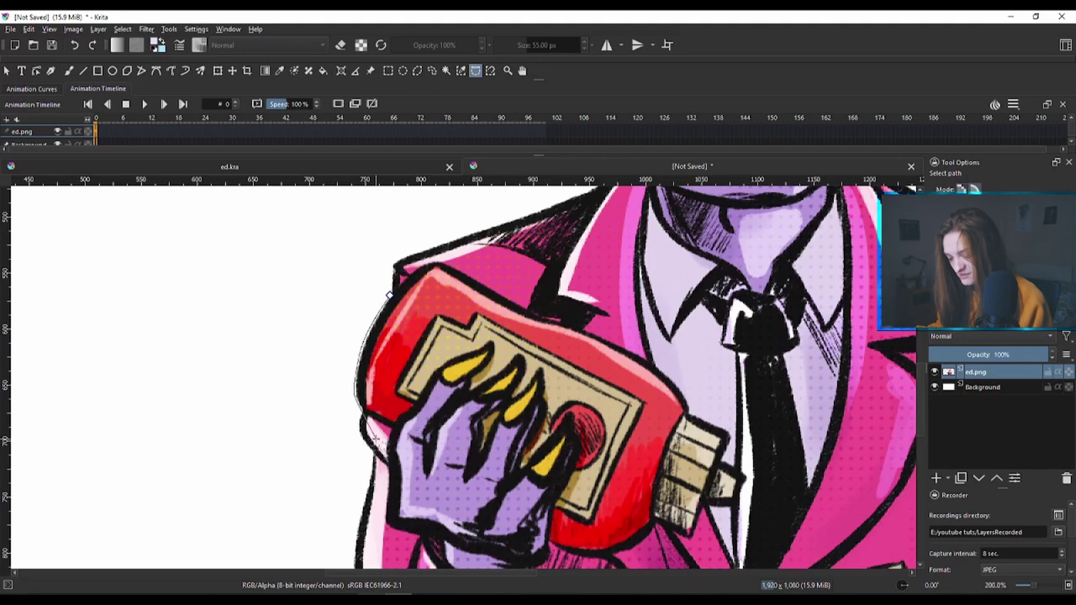
pyautogui.scroll(3, 370, 424)
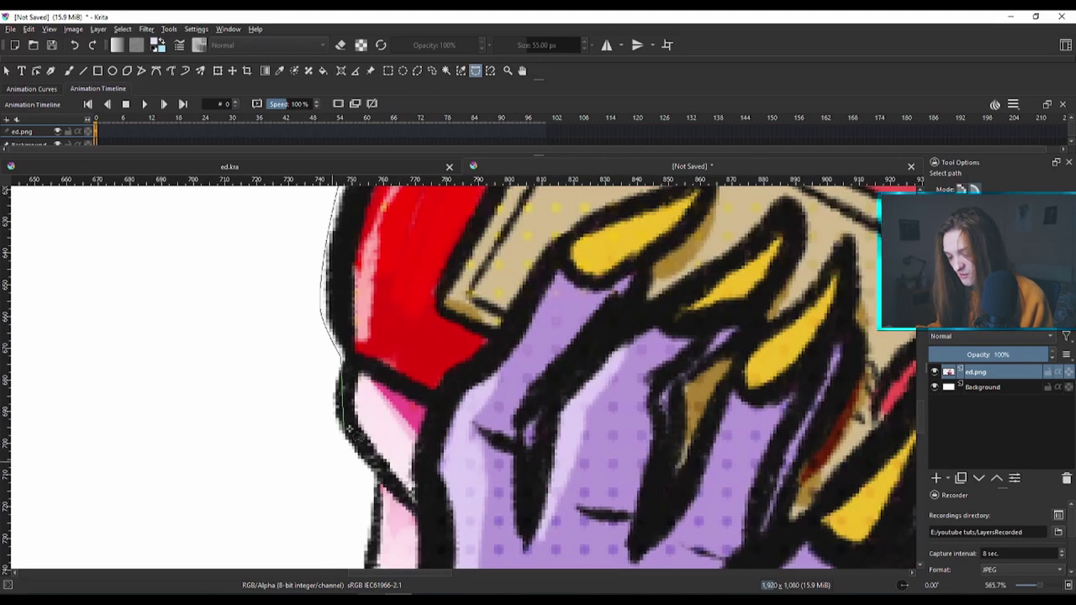
pyautogui.moveTo(507, 426); pyautogui.dragTo(436, 354)
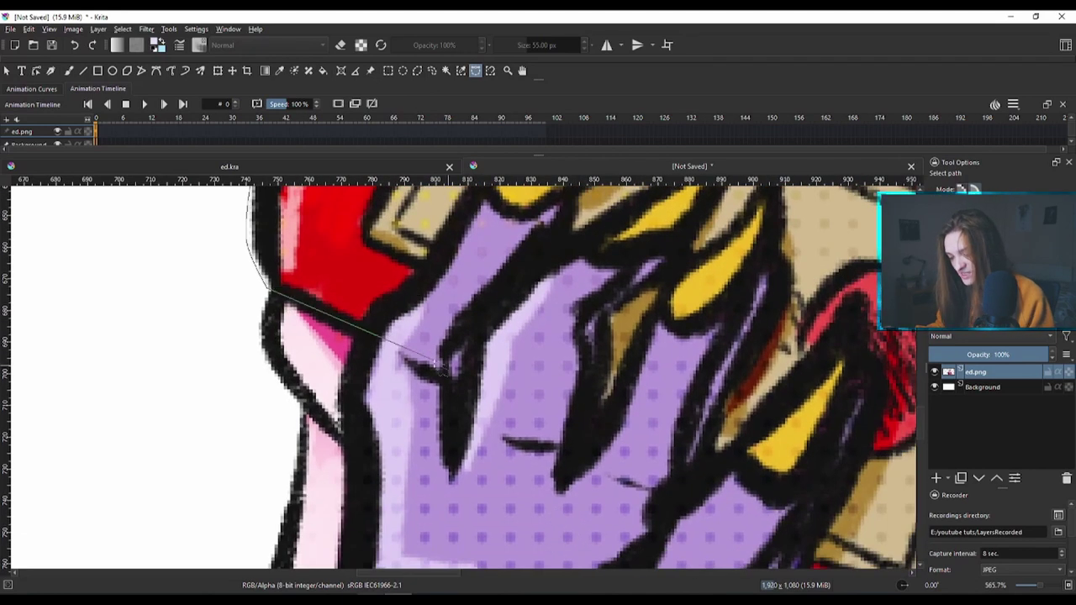
pyautogui.scroll(2, 309, 320)
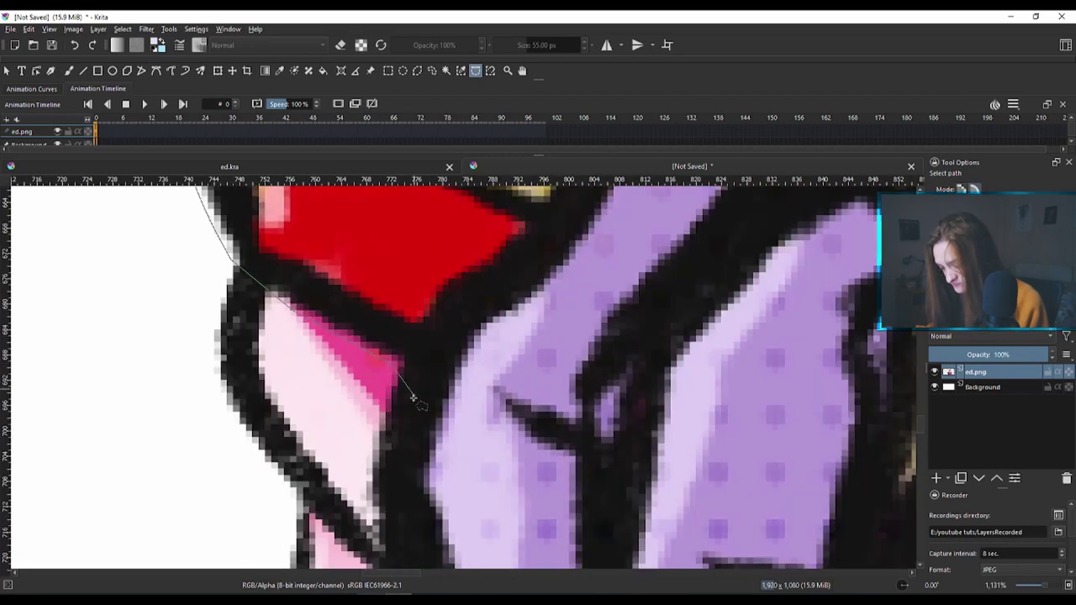
pyautogui.scroll(-3, 412, 398)
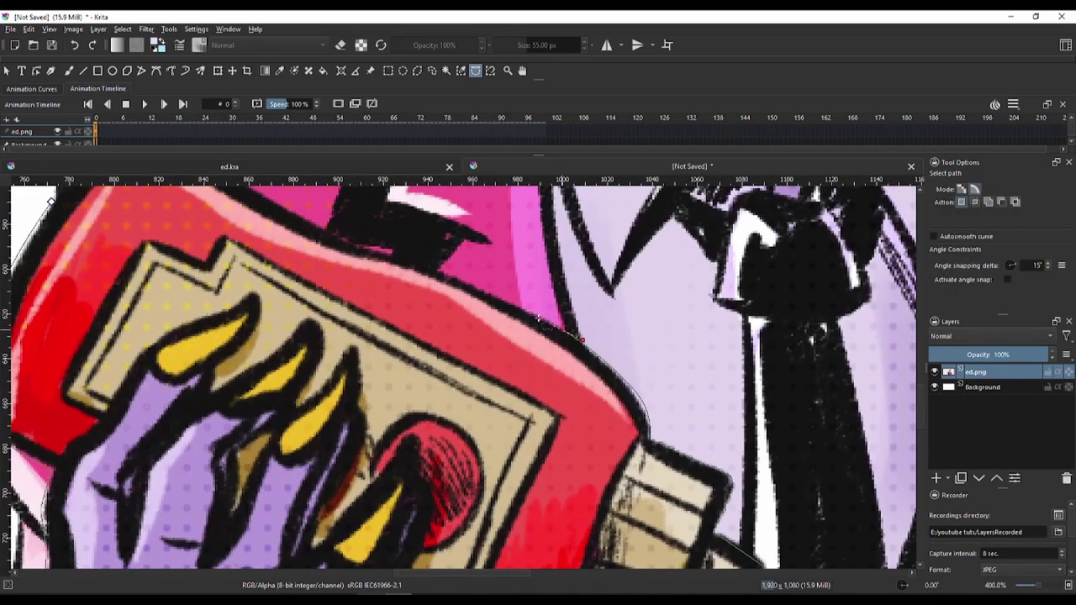
pyautogui.hscroll(-5, 582, 338)
pyautogui.scroll(3, 605, 362)
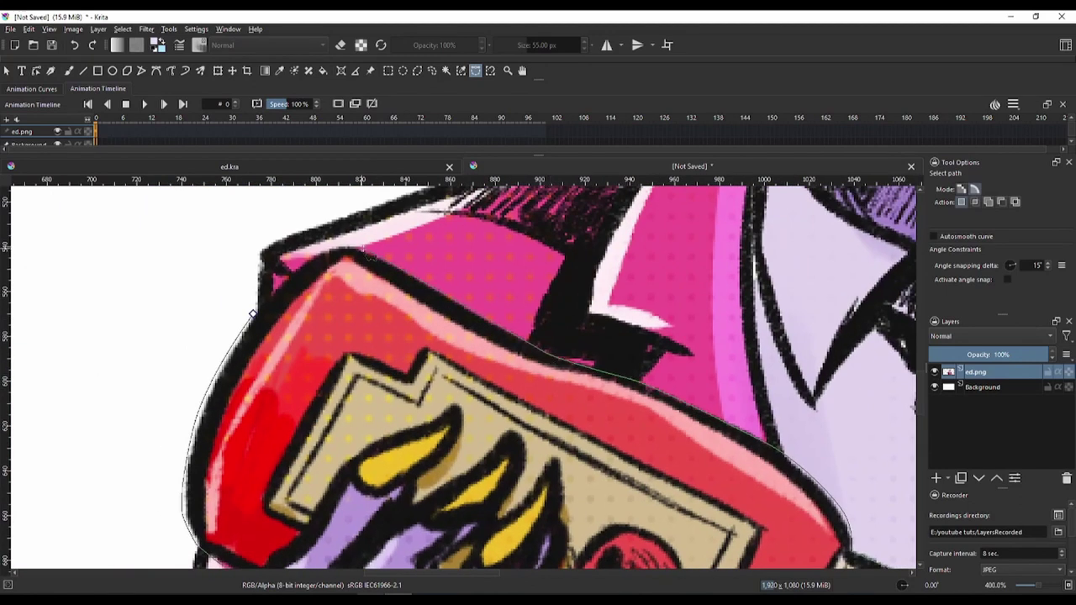
pyautogui.press('Return')
pyautogui.scroll(-4, 363, 252)
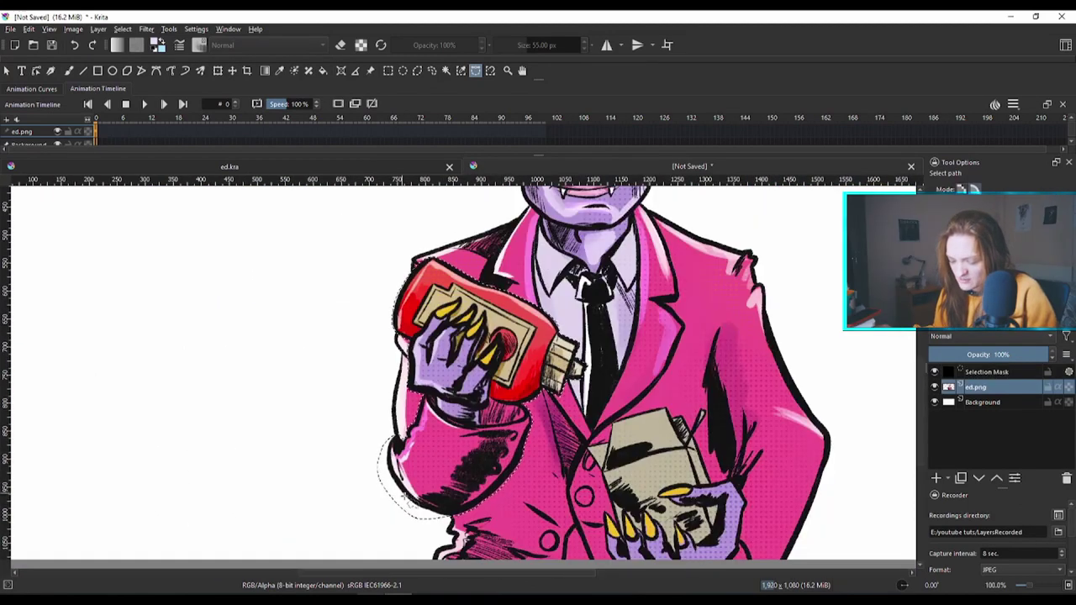
# Use Cut Selection to New Layer to put the hand, bottle and sleeve on Paint Layer 1 (pasted).
pyautogui.scroll(2, 403, 496)
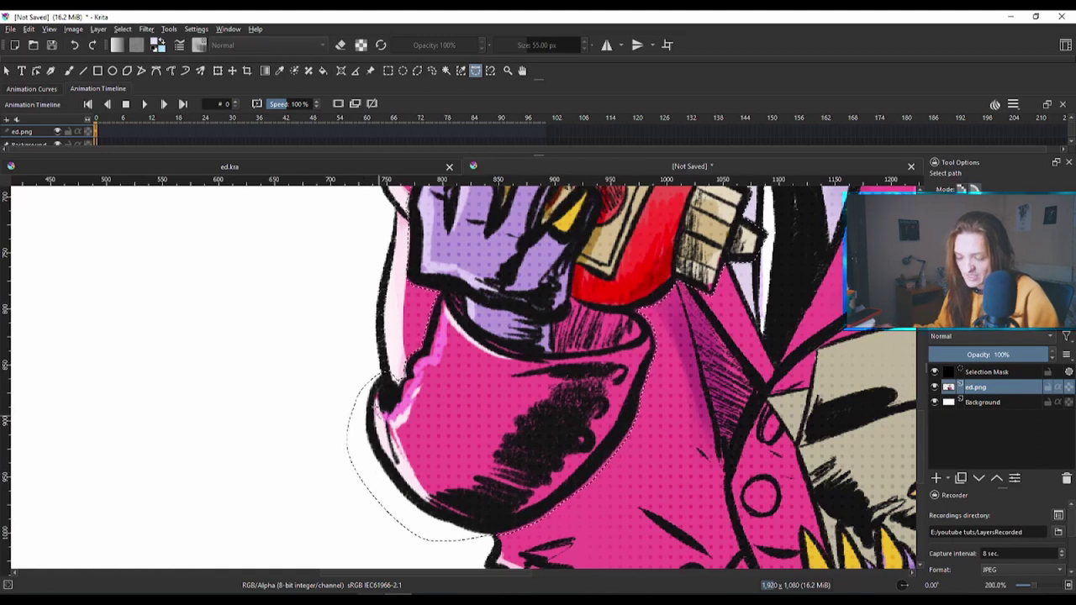
pyautogui.scroll(2, 546, 513)
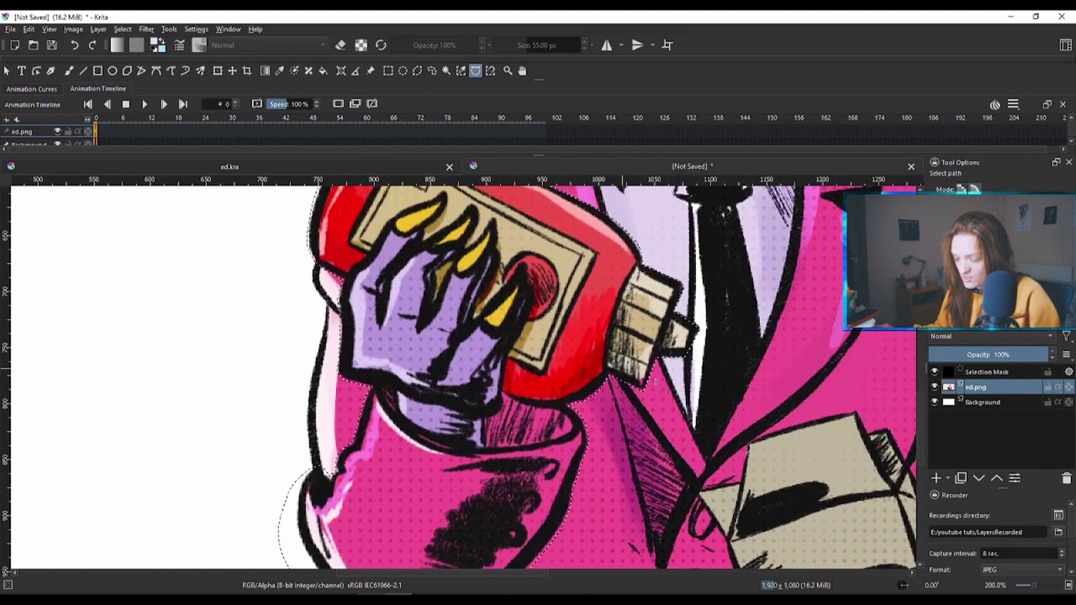
pyautogui.scroll(2, 715, 313)
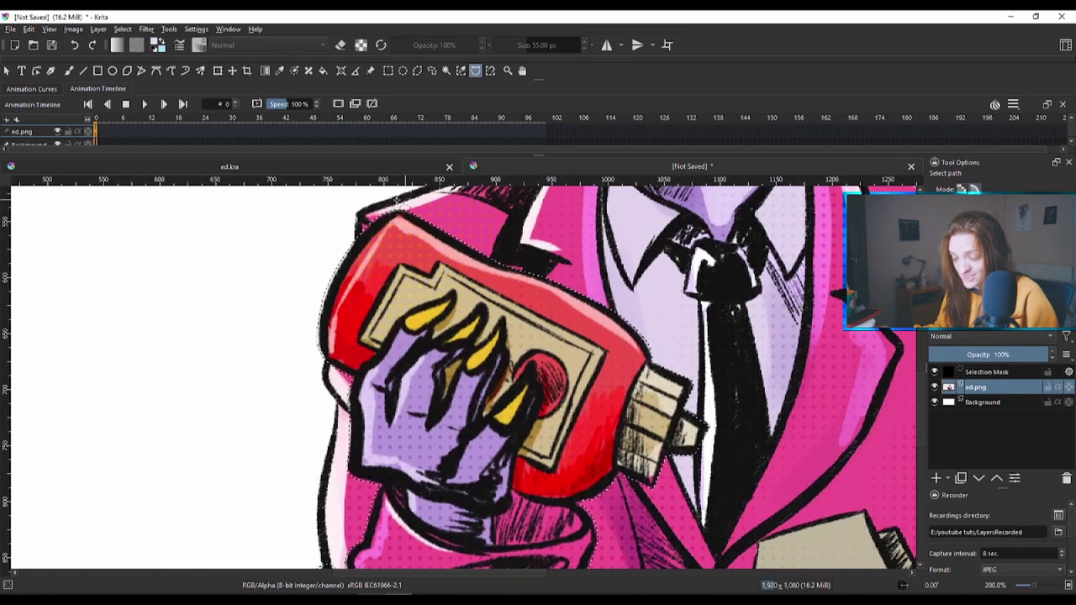
pyautogui.scroll(-2, 723, 430)
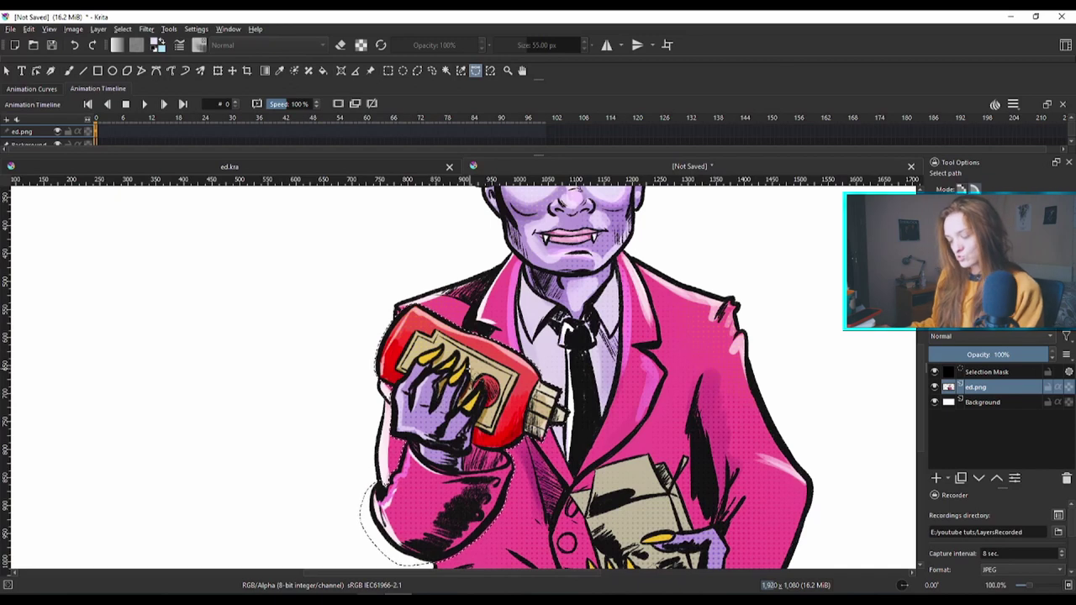
pyautogui.rightClick(468, 392)
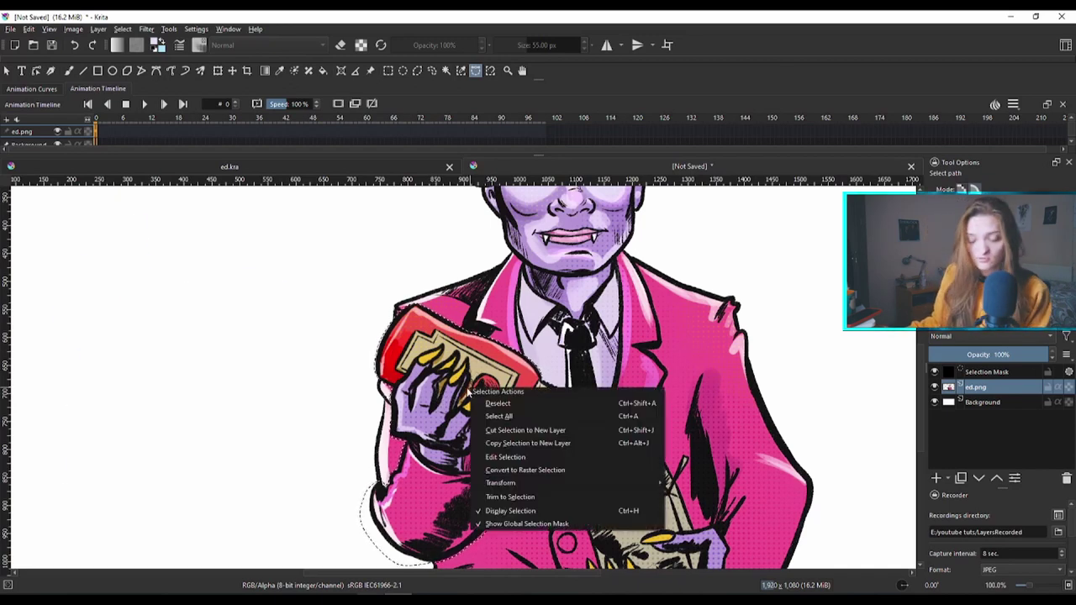
pyautogui.click(555, 431)
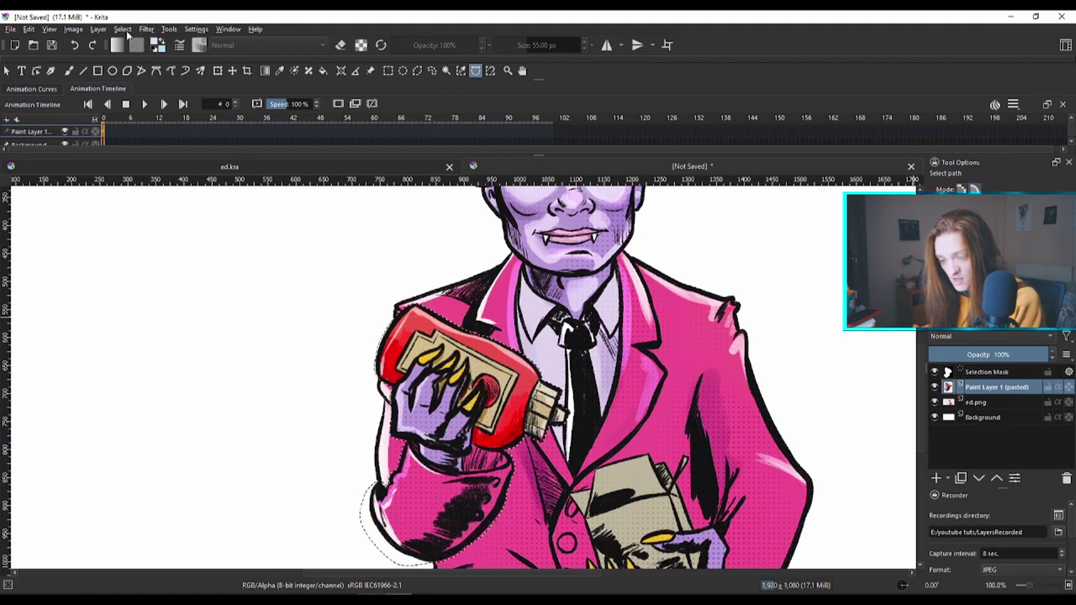
# Deselect, then click through the Background, ed.png and Paint Layer 1 (pasted) layers.
pyautogui.click(123, 28)
pyautogui.click(136, 56)
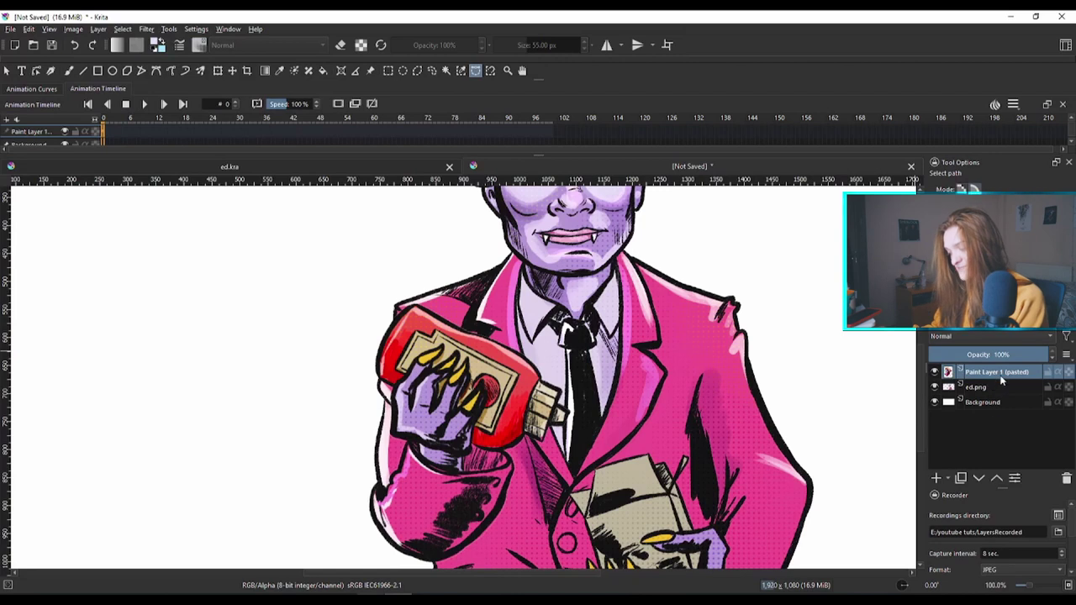
pyautogui.click(987, 404)
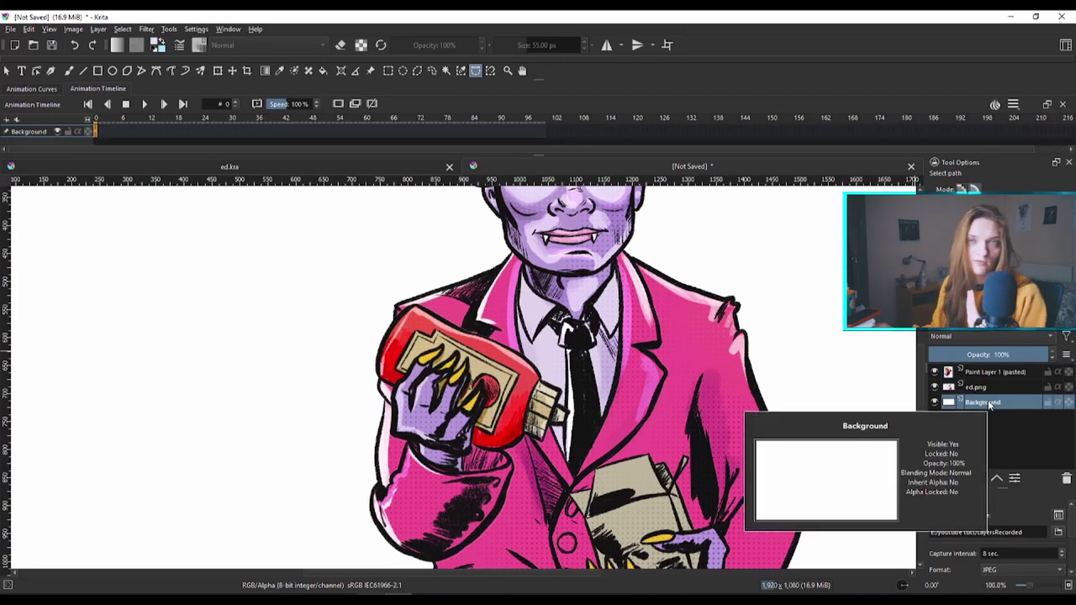
pyautogui.click(984, 387)
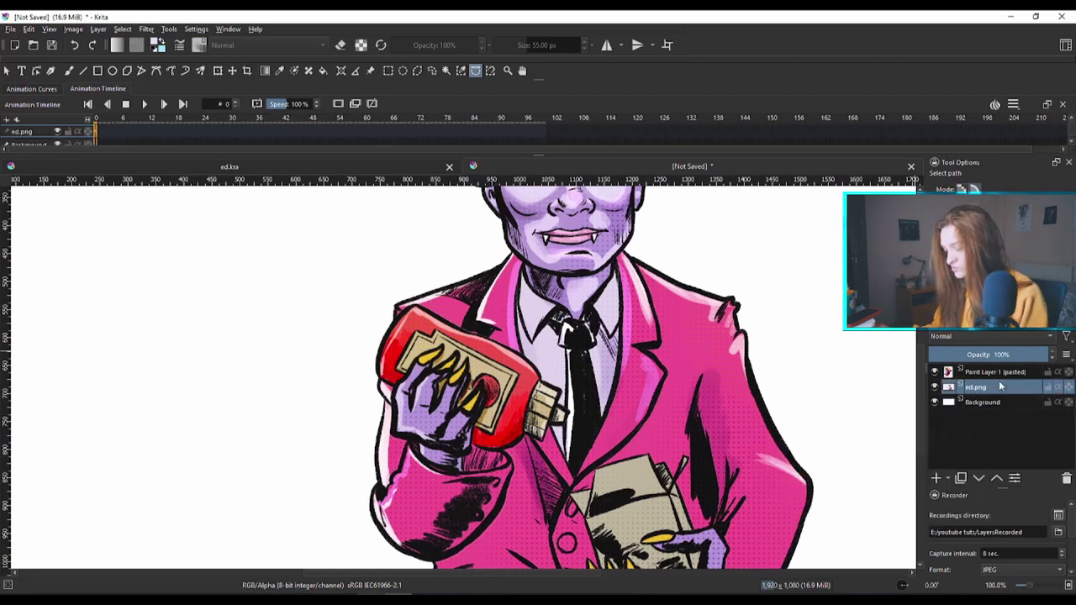
pyautogui.click(1000, 373)
# Toggle the pasted hand and ed.png layers off and on to check the cut, zoomed out.
pyautogui.click(933, 372)
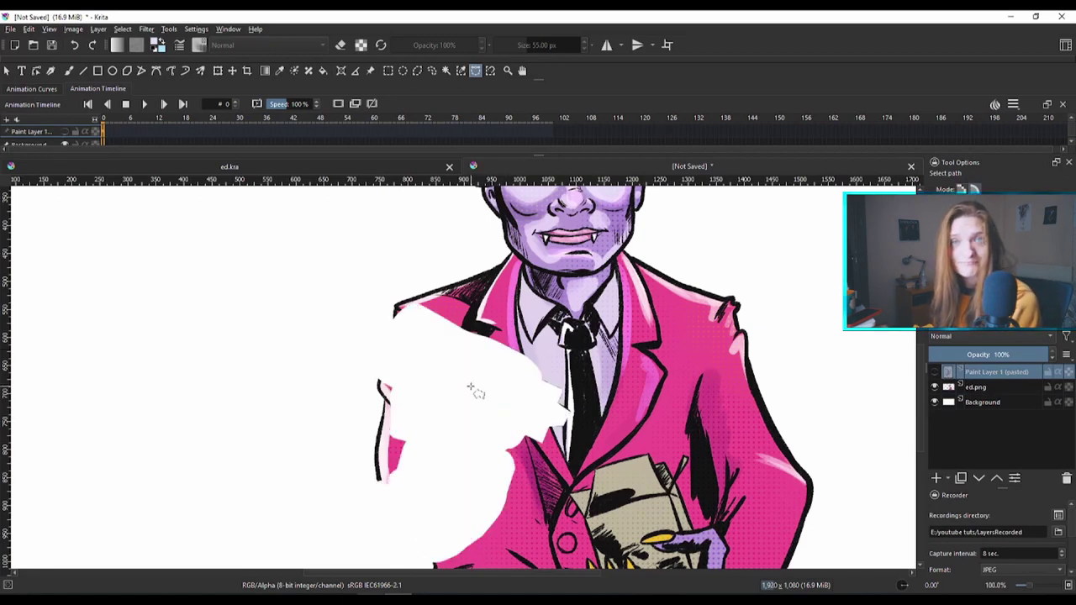
pyautogui.press('-')
pyautogui.press('-')
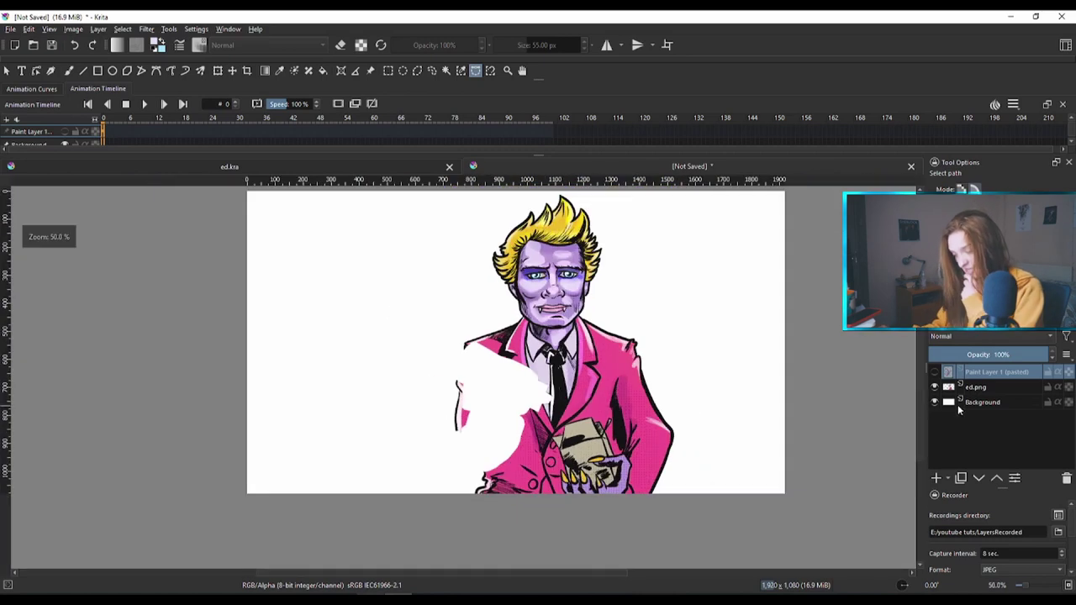
pyautogui.click(934, 388)
pyautogui.click(934, 387)
pyautogui.click(934, 373)
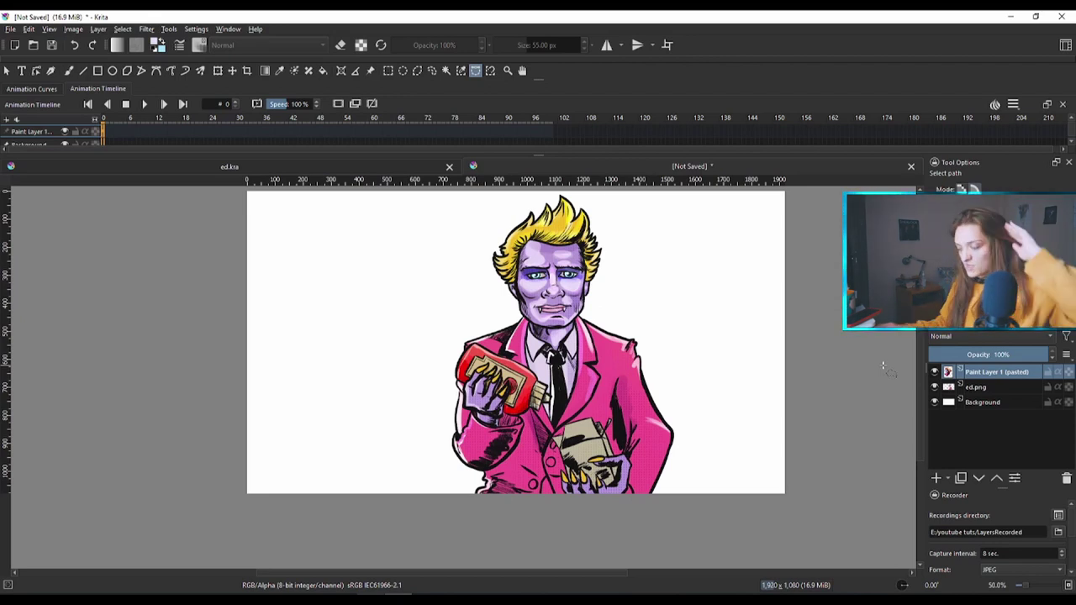
# Rotate the pasted hand layer slightly clockwise with the Transform tool, then hide that layer.
pyautogui.click(219, 74)
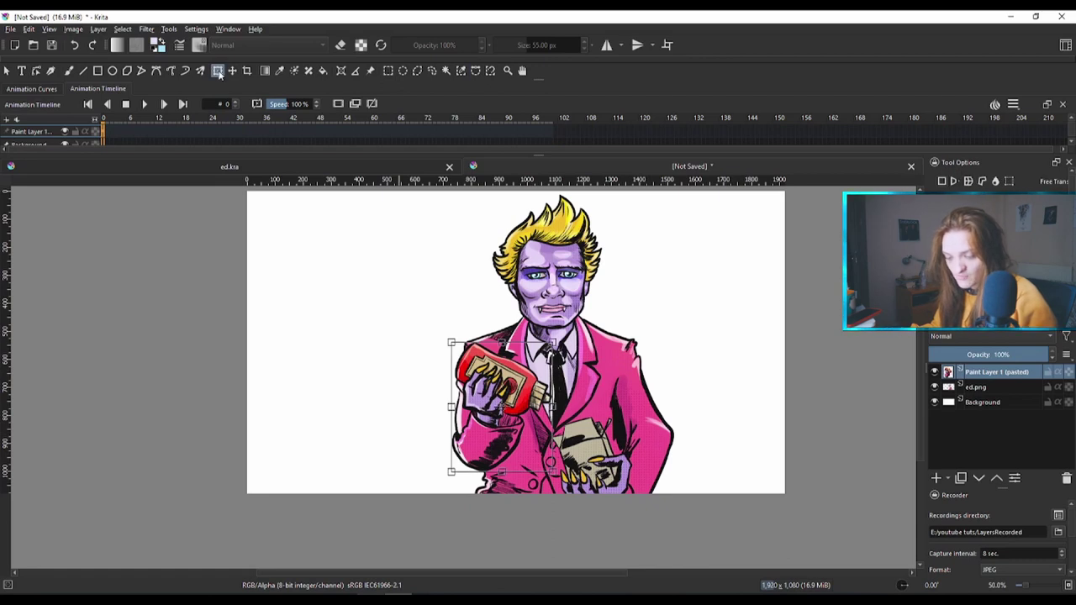
pyautogui.press('Return')
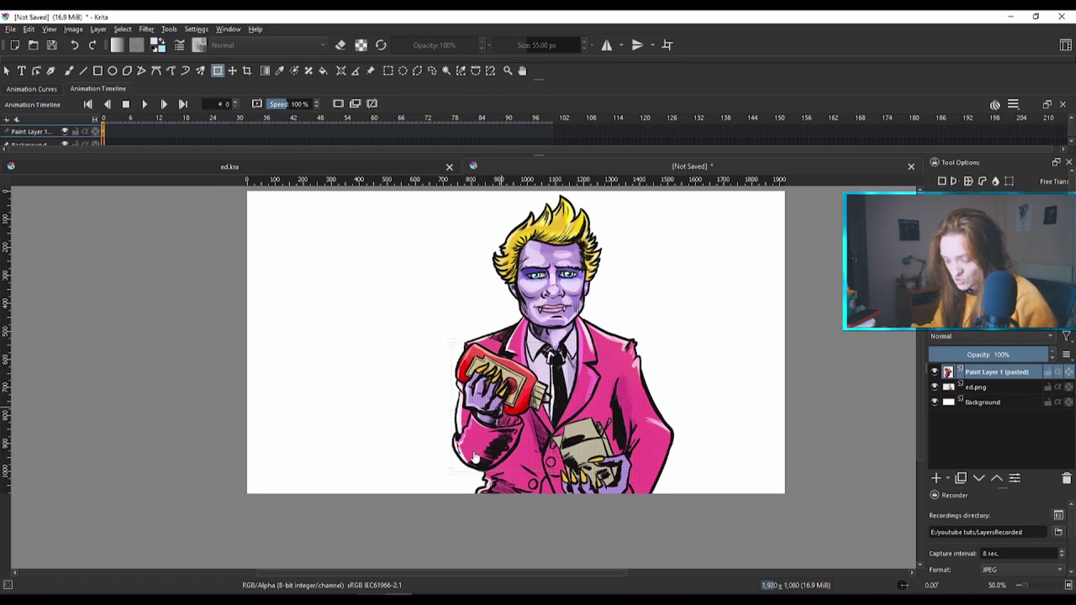
pyautogui.moveTo(556, 432); pyautogui.dragTo(715, 408)
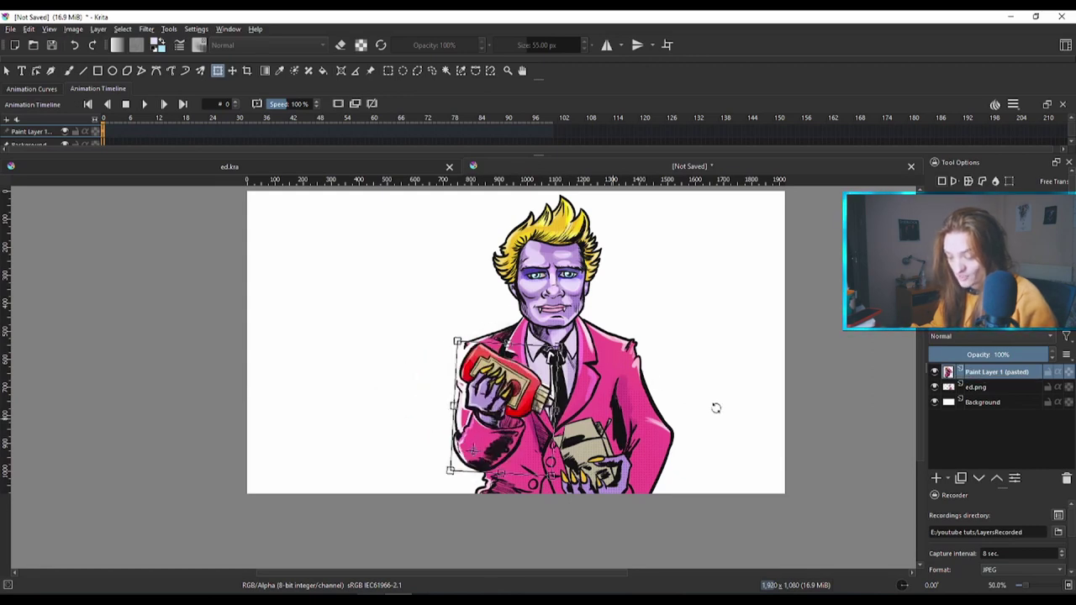
pyautogui.press('Return')
pyautogui.scroll(1, 420, 382)
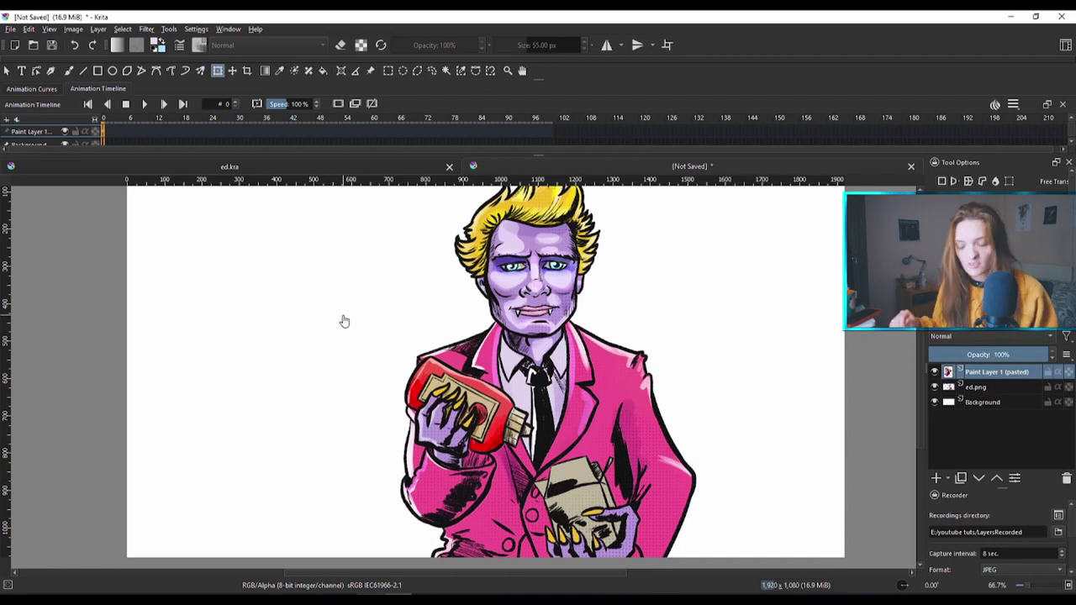
pyautogui.click(932, 371)
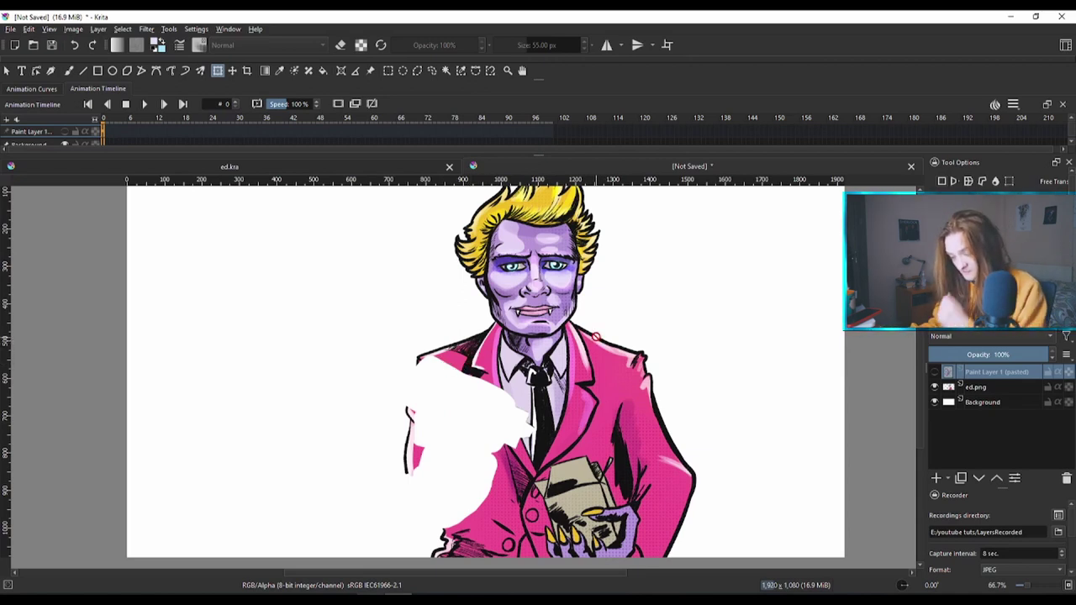
# Select ed.png and pan over the hair, suit, tie and box to inspect the white chest gap.
pyautogui.press('+')
pyautogui.press('+')
pyautogui.click(975, 387)
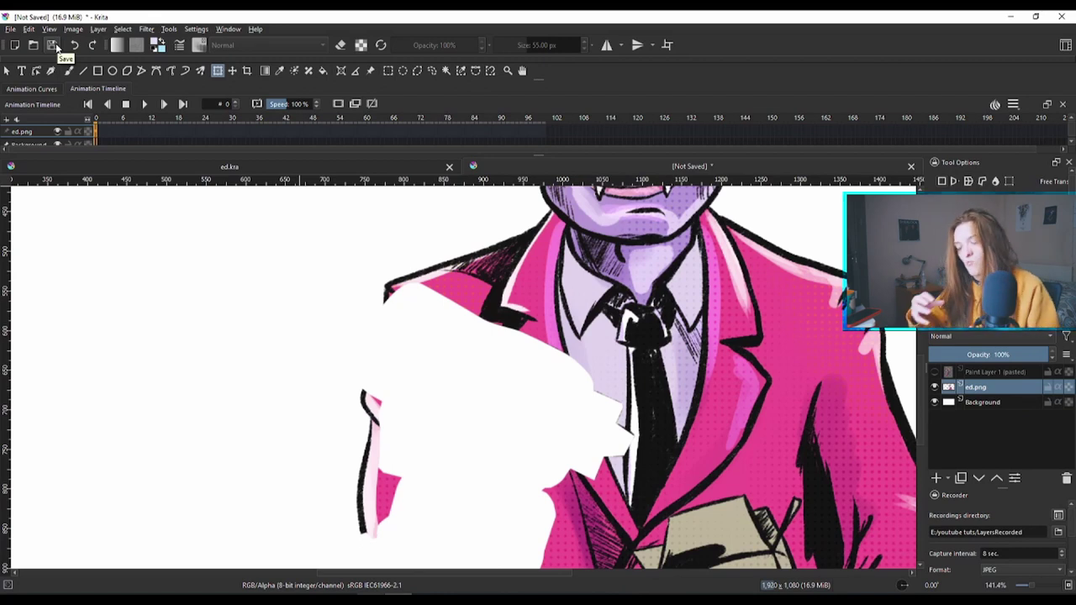
pyautogui.scroll(-2, 633, 313)
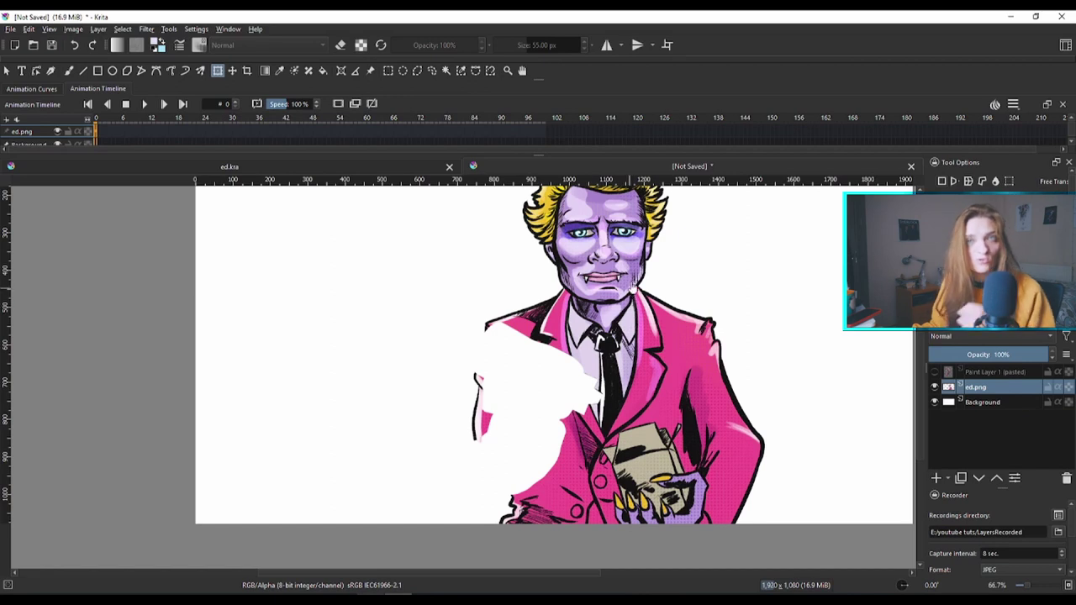
pyautogui.scroll(2, 655, 298)
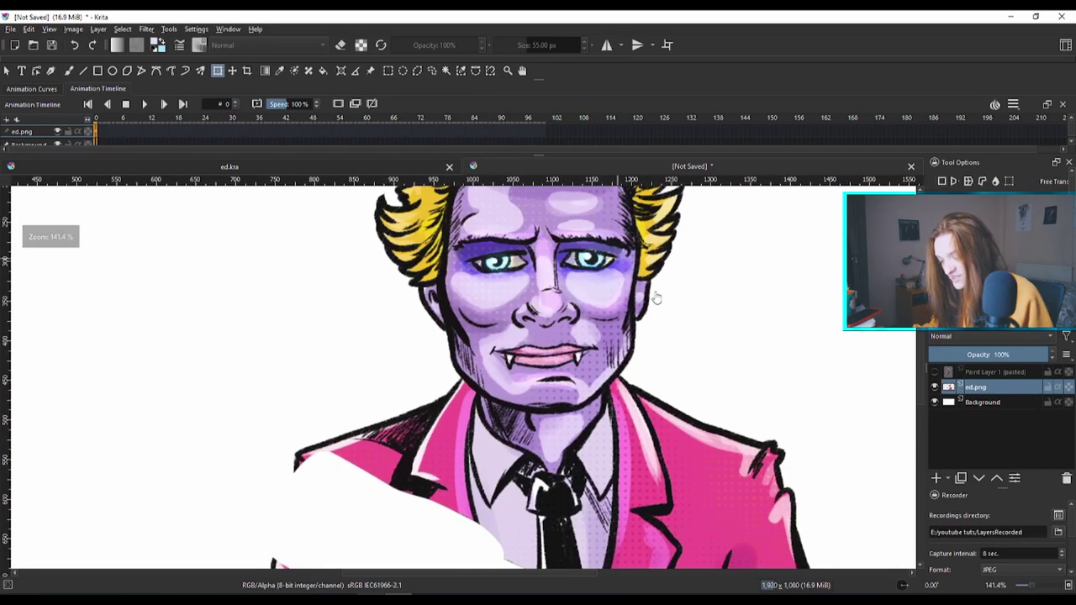
pyautogui.moveTo(656, 297); pyautogui.dragTo(600, 463)
pyautogui.scroll(-1, 685, 324)
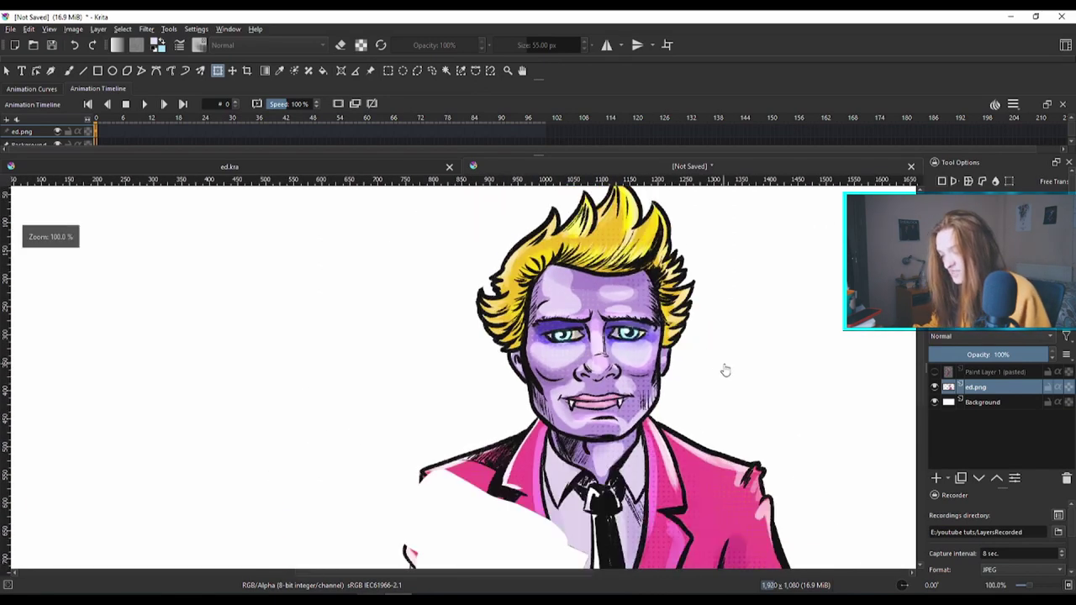
pyautogui.scroll(1, 570, 412)
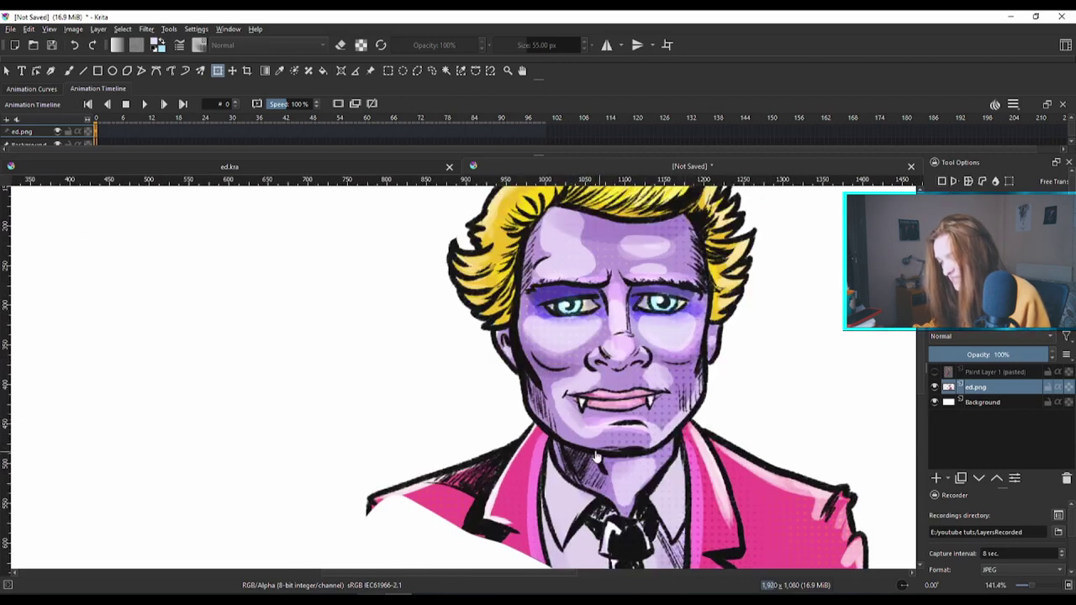
pyautogui.moveTo(597, 457); pyautogui.dragTo(615, 237)
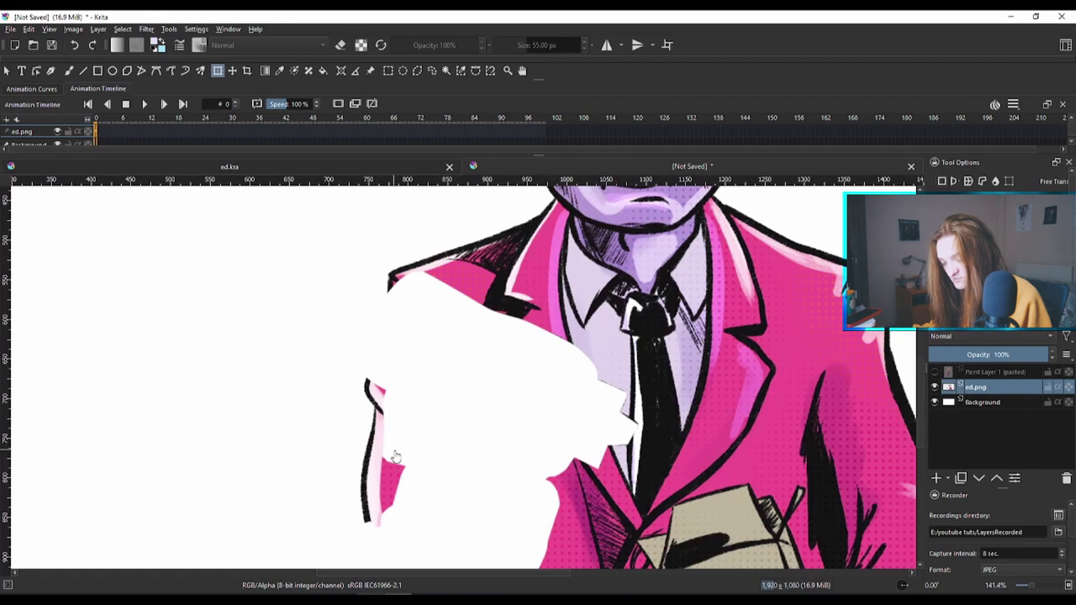
pyautogui.moveTo(439, 384); pyautogui.dragTo(428, 288)
pyautogui.moveTo(599, 209); pyautogui.dragTo(574, 277)
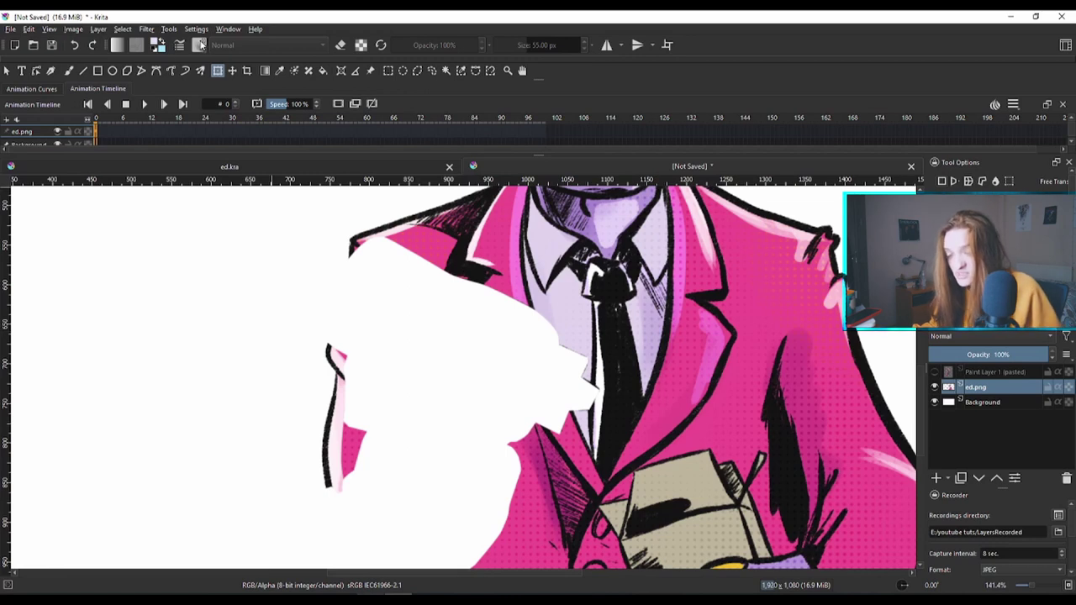
# Switch to the Ink-7 Brush Rough preset and sample the light lavender shirt colour.
pyautogui.click(70, 72)
pyautogui.click(200, 46)
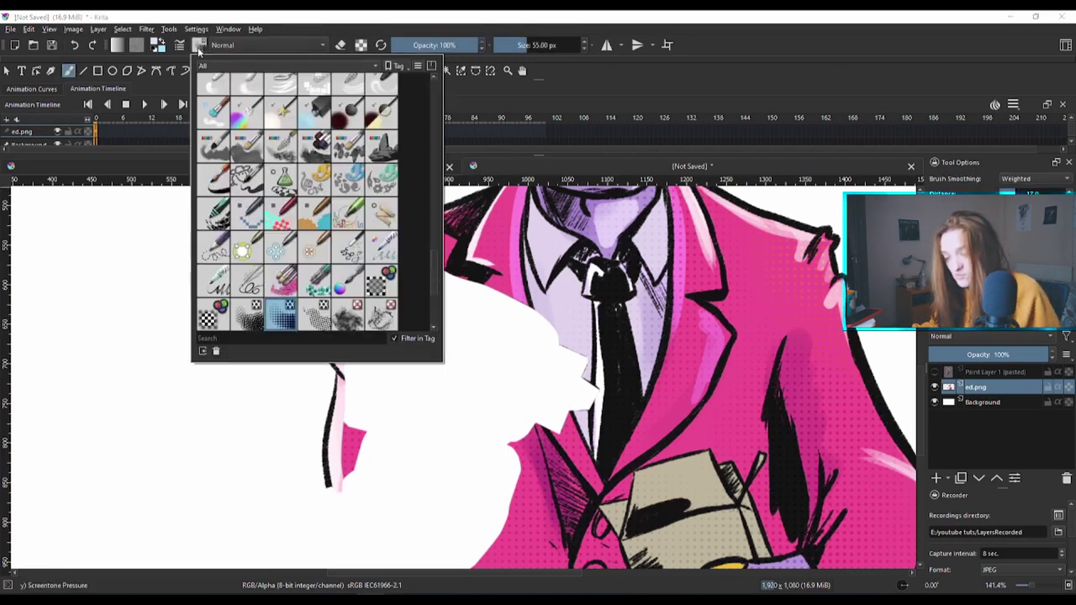
pyautogui.scroll(-2, 354, 196)
pyautogui.scroll(5, 353, 196)
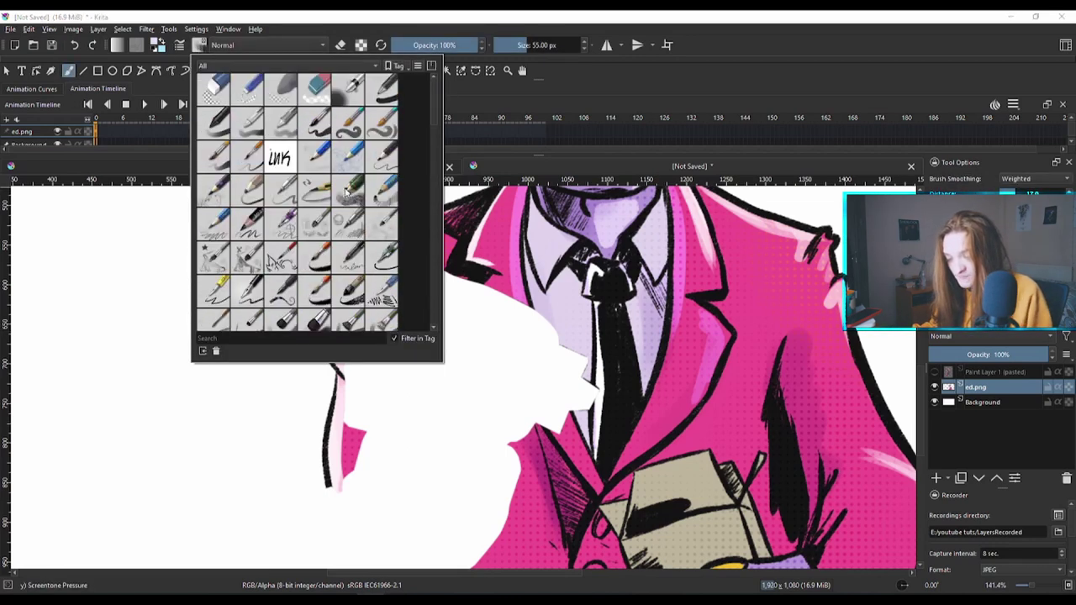
pyautogui.scroll(-3, 312, 244)
pyautogui.click(319, 192)
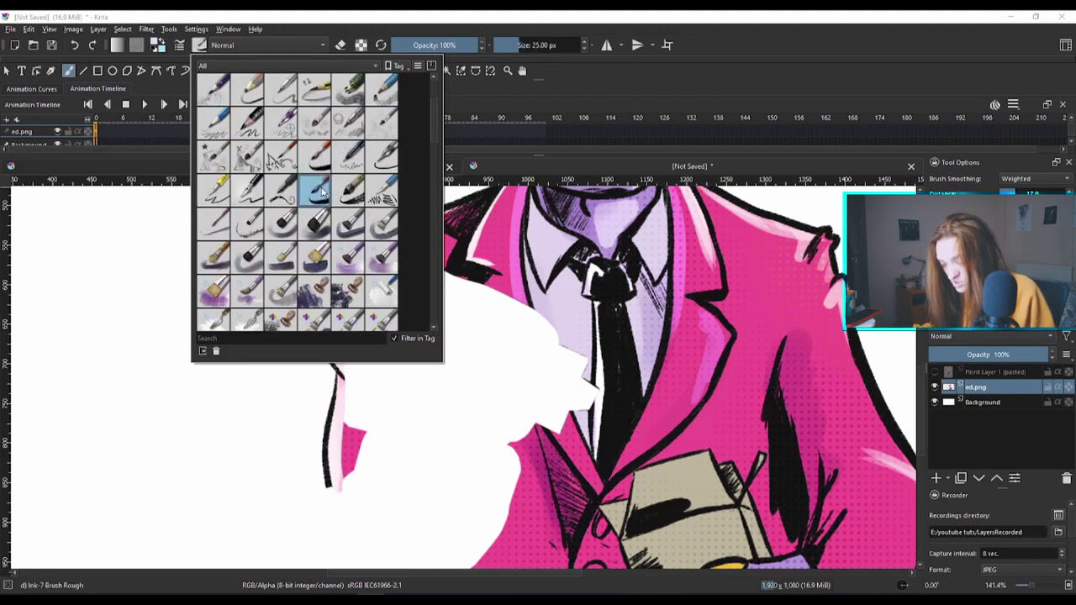
pyautogui.click(509, 355)
pyautogui.moveTo(509, 355); pyautogui.dragTo(480, 355)
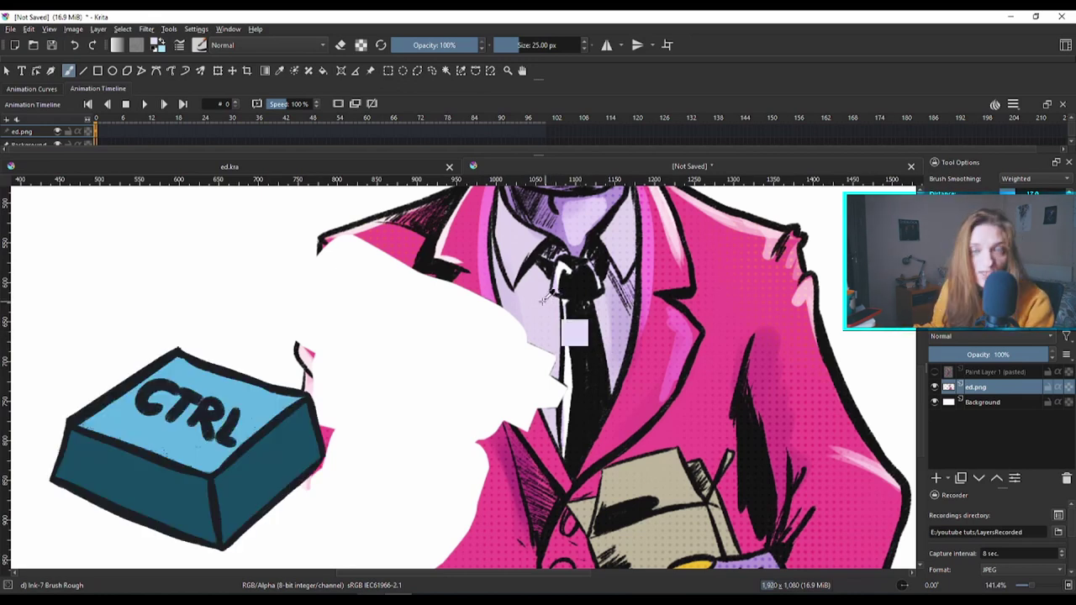
pyautogui.keyDown('ctrl'); pyautogui.click(523, 377); pyautogui.keyUp('ctrl')
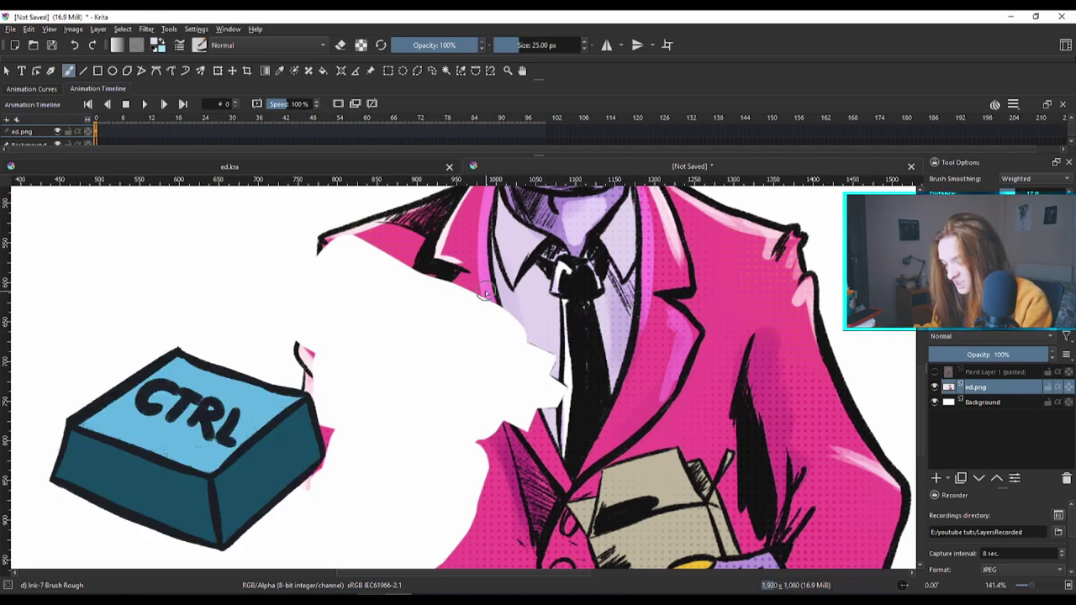
# Sketch and redo ink strokes along the lapel, shirt edge and jacket's left edge.
pyautogui.moveTo(470, 291)
pyautogui.mouseDown()
pyautogui.moveTo(460, 310)
pyautogui.moveTo(492, 299)
pyautogui.moveTo(492, 326)
pyautogui.mouseUp()
pyautogui.hotkey('ctrl', 'z')
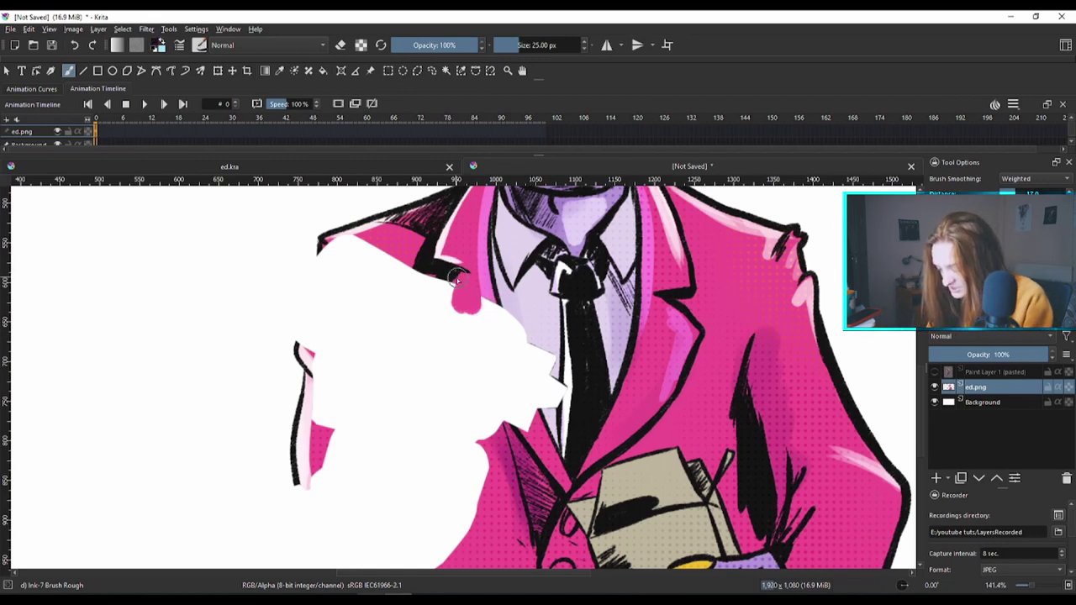
pyautogui.moveTo(465, 269)
pyautogui.mouseDown()
pyautogui.moveTo(439, 325)
pyautogui.moveTo(476, 372)
pyautogui.mouseUp()
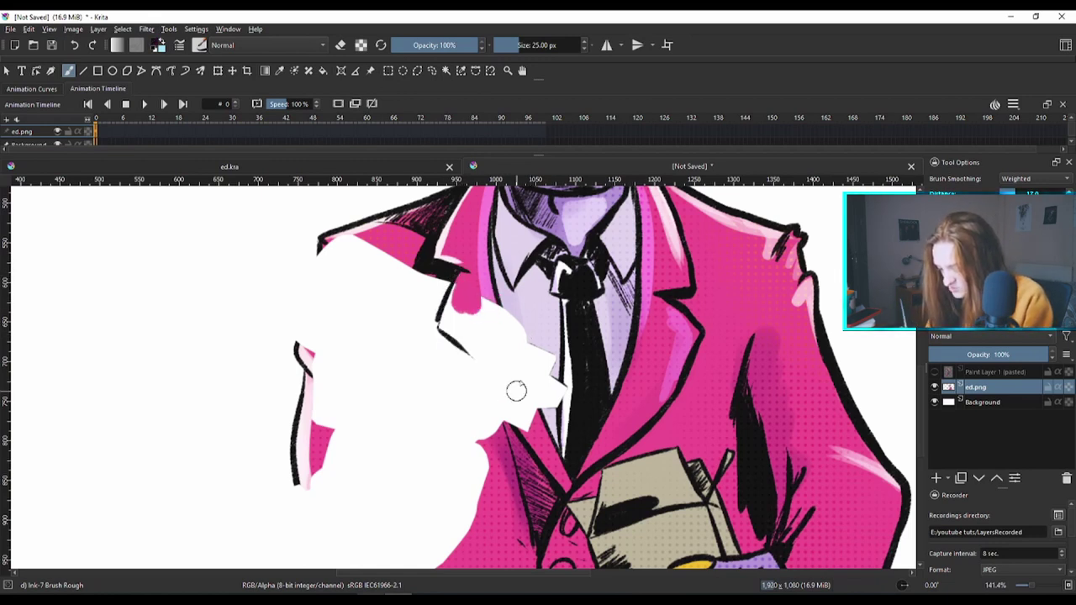
pyautogui.hotkey('ctrl', 'z')
pyautogui.hotkey('ctrl', 'z')
pyautogui.moveTo(447, 306)
pyautogui.mouseDown()
pyautogui.moveTo(509, 405)
pyautogui.moveTo(533, 400)
pyautogui.moveTo(509, 415)
pyautogui.mouseUp()
pyautogui.hotkey('ctrl', 'z')
pyautogui.moveTo(431, 327); pyautogui.dragTo(515, 421)
pyautogui.moveTo(498, 304); pyautogui.dragTo(548, 427)
pyautogui.hotkey('ctrl', 'z')
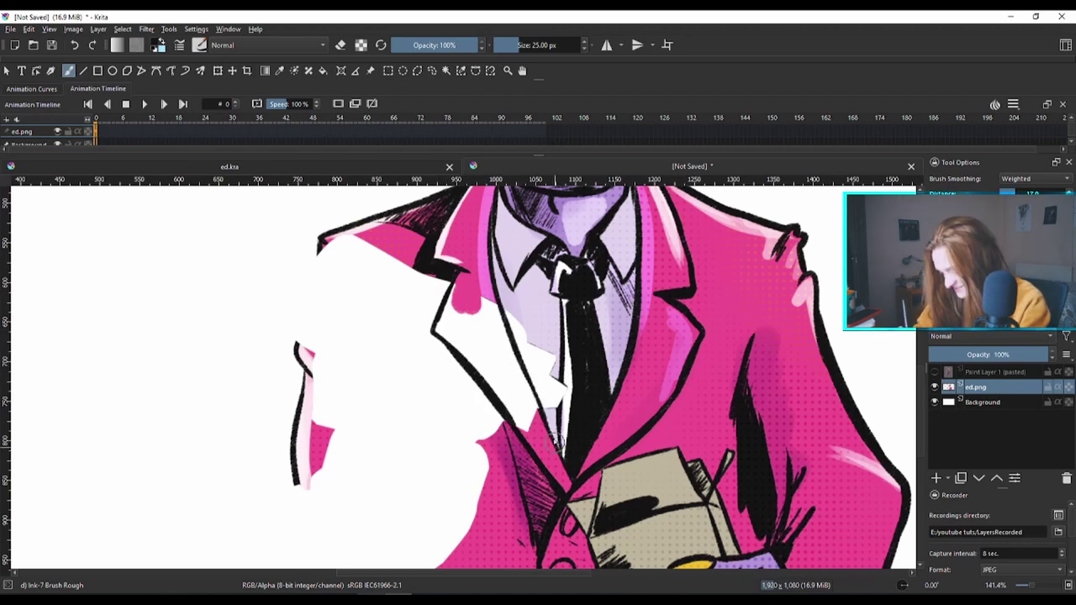
pyautogui.hotkey('ctrl', 'z')
pyautogui.moveTo(529, 383); pyautogui.dragTo(540, 410)
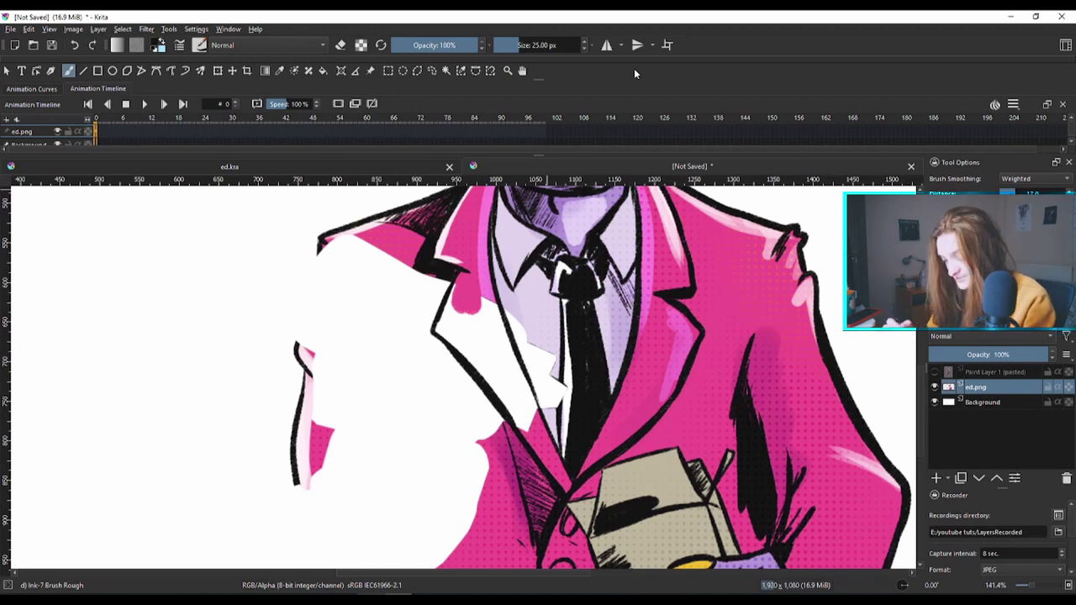
pyautogui.hotkey('ctrl', 'z')
pyautogui.moveTo(321, 235); pyautogui.dragTo(312, 286)
pyautogui.hotkey('ctrl', 'z')
pyautogui.moveTo(319, 238); pyautogui.dragTo(313, 310)
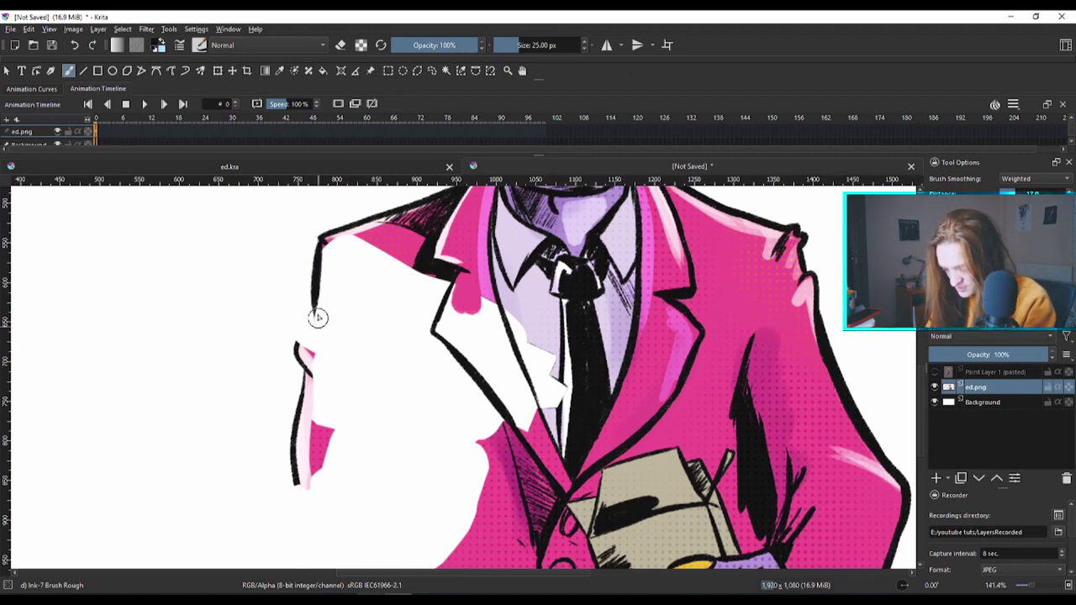
# Compare with the pasted hand layer, then extend the jacket's left outline down to the lower black shape.
pyautogui.click(935, 372)
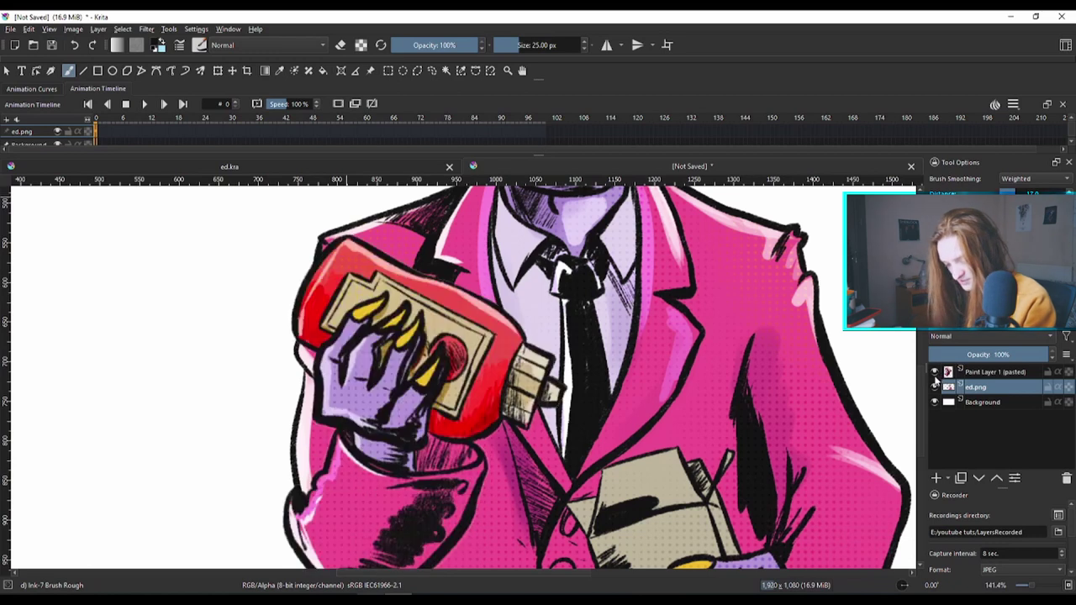
pyautogui.click(934, 372)
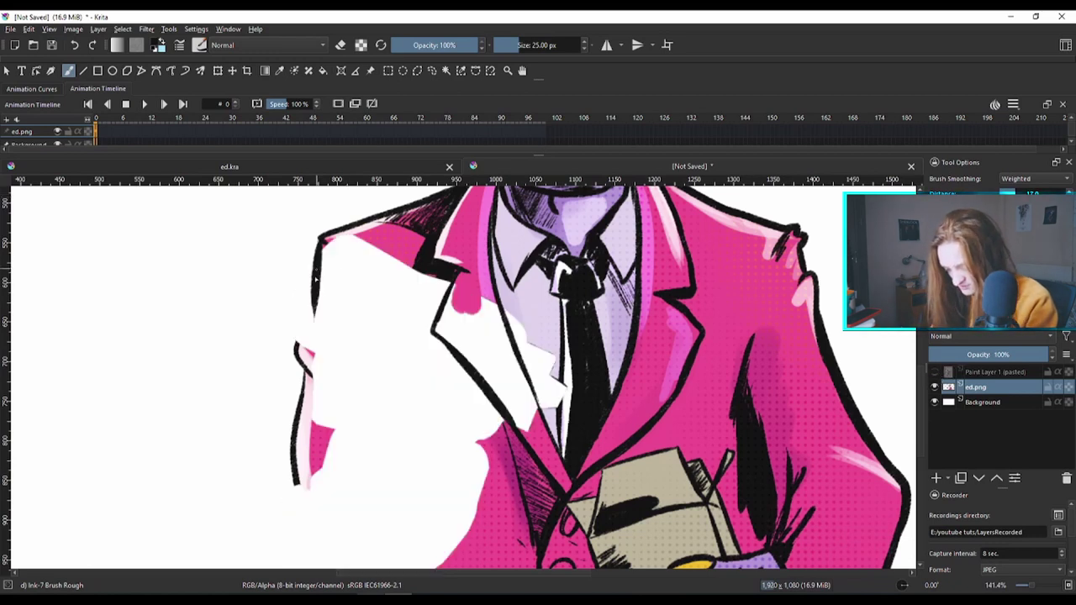
pyautogui.moveTo(314, 280); pyautogui.dragTo(300, 341)
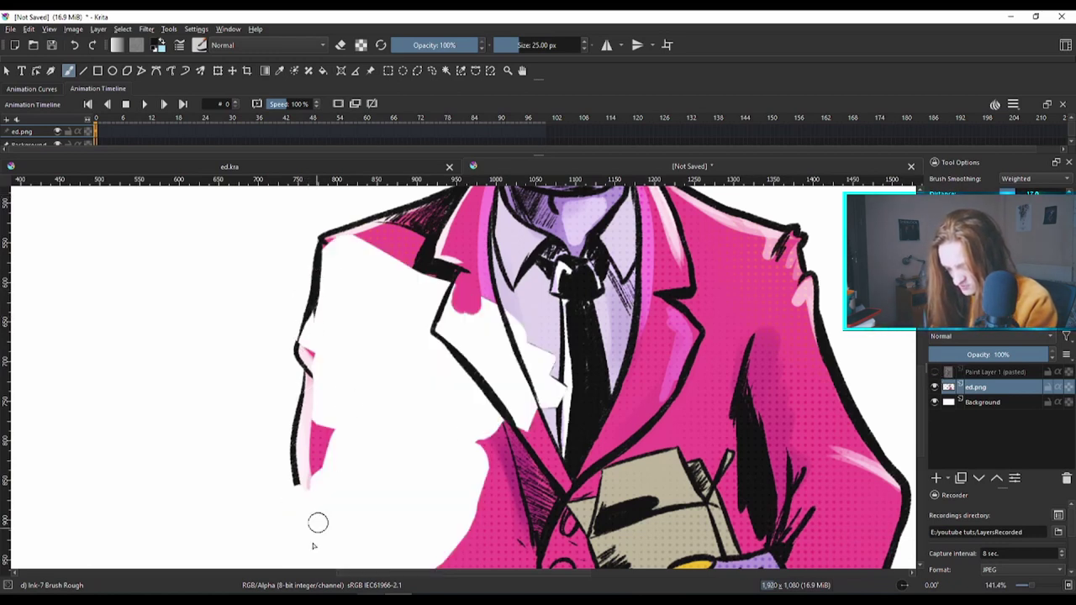
pyautogui.scroll(-5, 312, 537)
pyautogui.moveTo(292, 302); pyautogui.dragTo(319, 396)
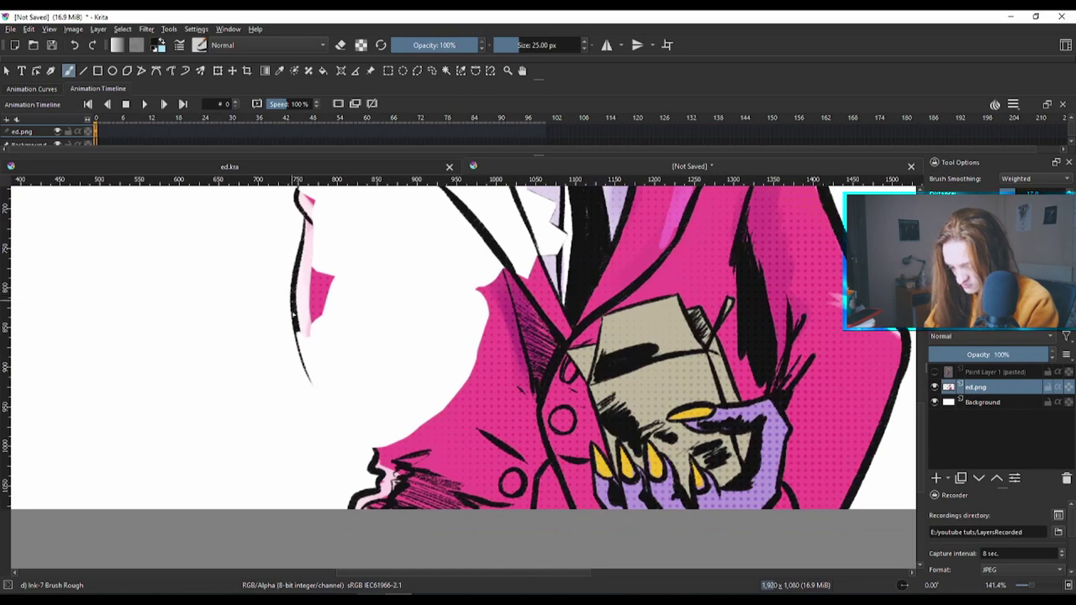
pyautogui.moveTo(293, 315); pyautogui.dragTo(353, 439)
pyautogui.hotkey('ctrl', 'z')
pyautogui.moveTo(298, 335); pyautogui.dragTo(365, 442)
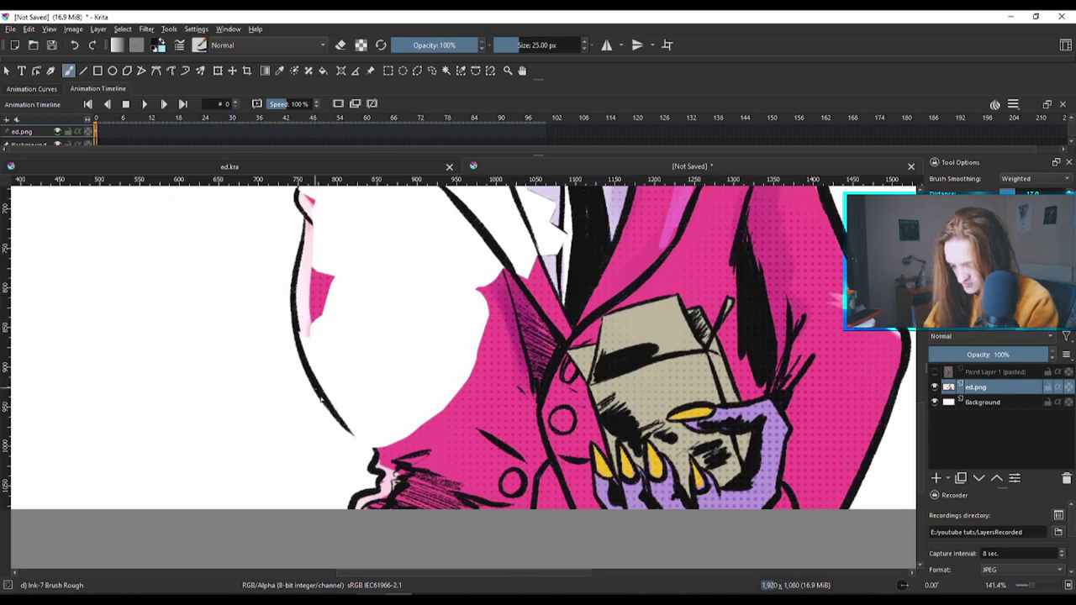
pyautogui.moveTo(331, 405); pyautogui.dragTo(380, 465)
pyautogui.hotkey('ctrl', 'z')
pyautogui.moveTo(582, 327); pyautogui.dragTo(562, 442)
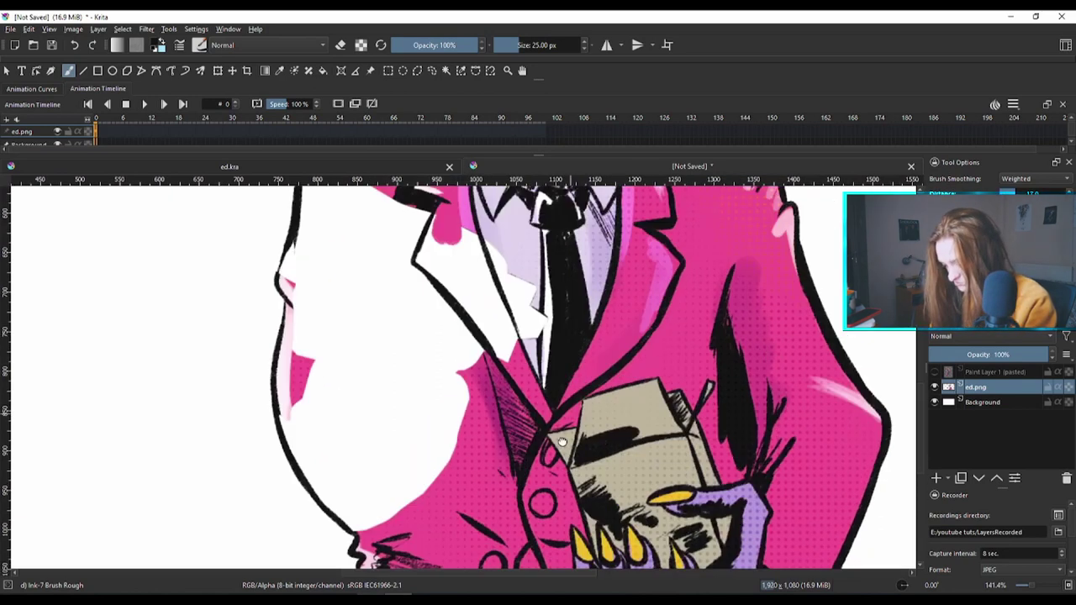
pyautogui.scroll(-2, 610, 391)
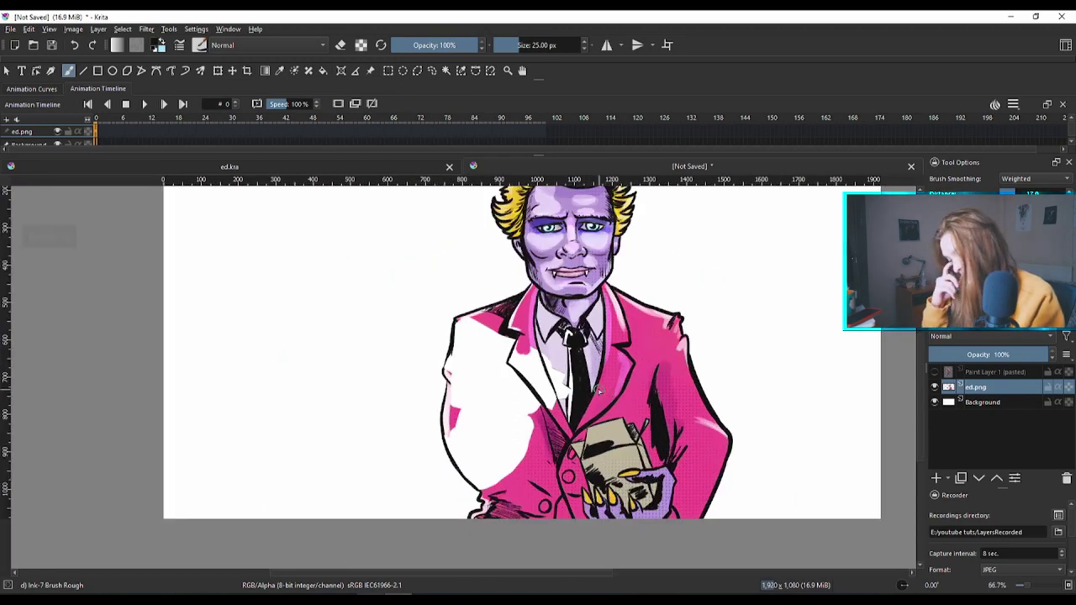
pyautogui.scroll(2, 519, 386)
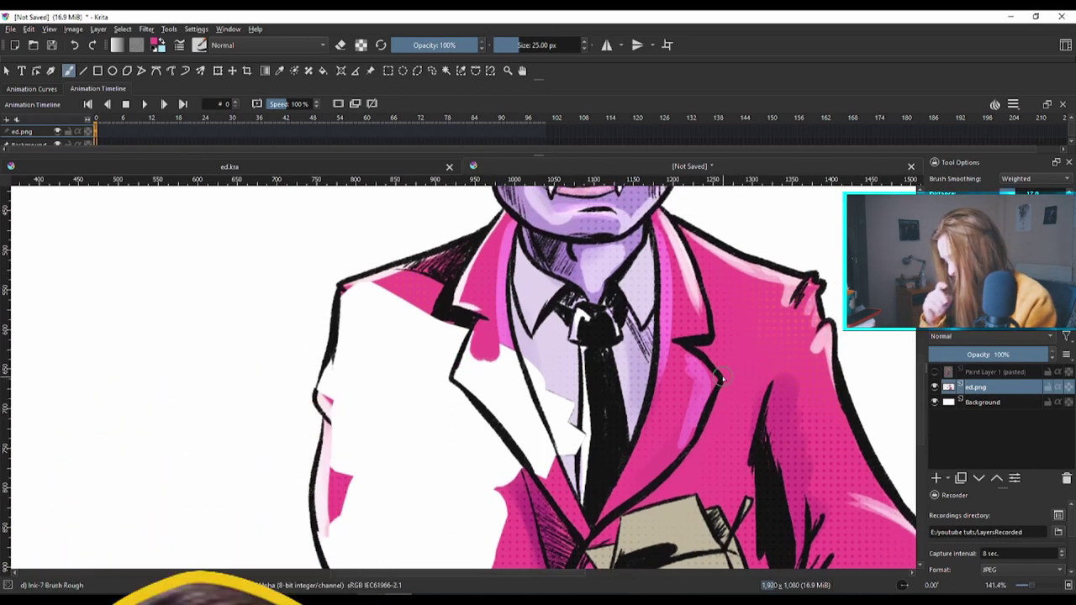
# Add Paint Layer 1 above Background and fill the shirt lavender and the jacket pink.
pyautogui.click(983, 402)
pyautogui.click(935, 477)
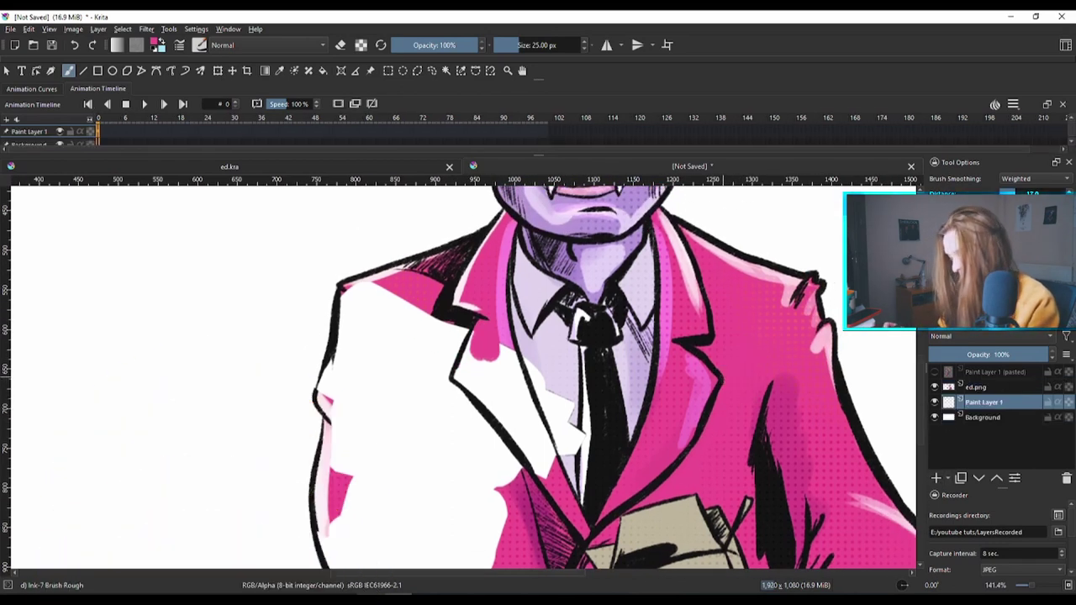
pyautogui.click(324, 71)
pyautogui.click(521, 395)
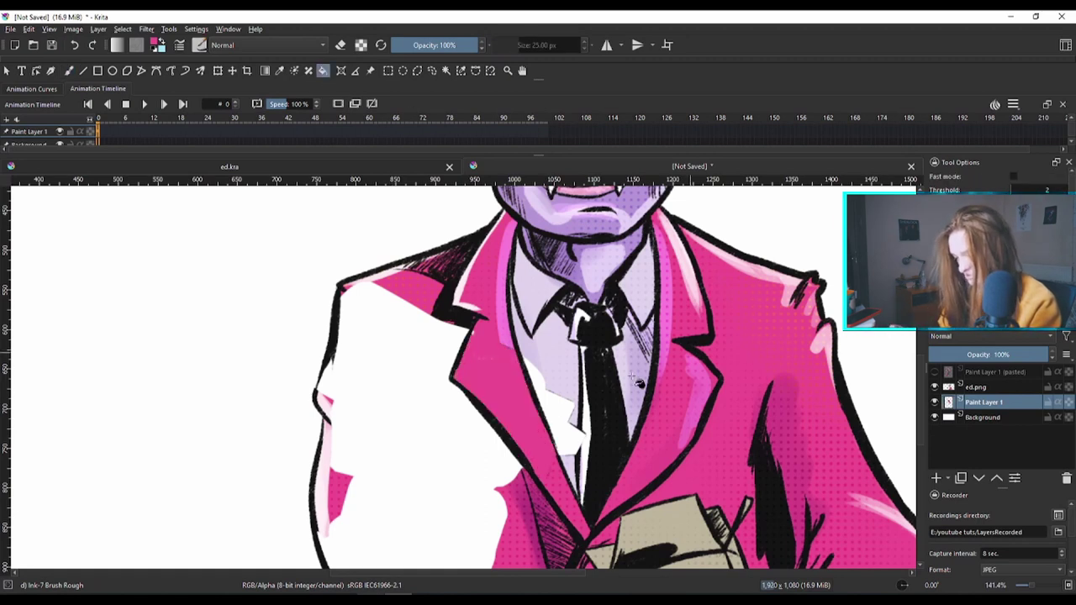
pyautogui.click(408, 427)
pyautogui.moveTo(655, 468); pyautogui.dragTo(600, 372)
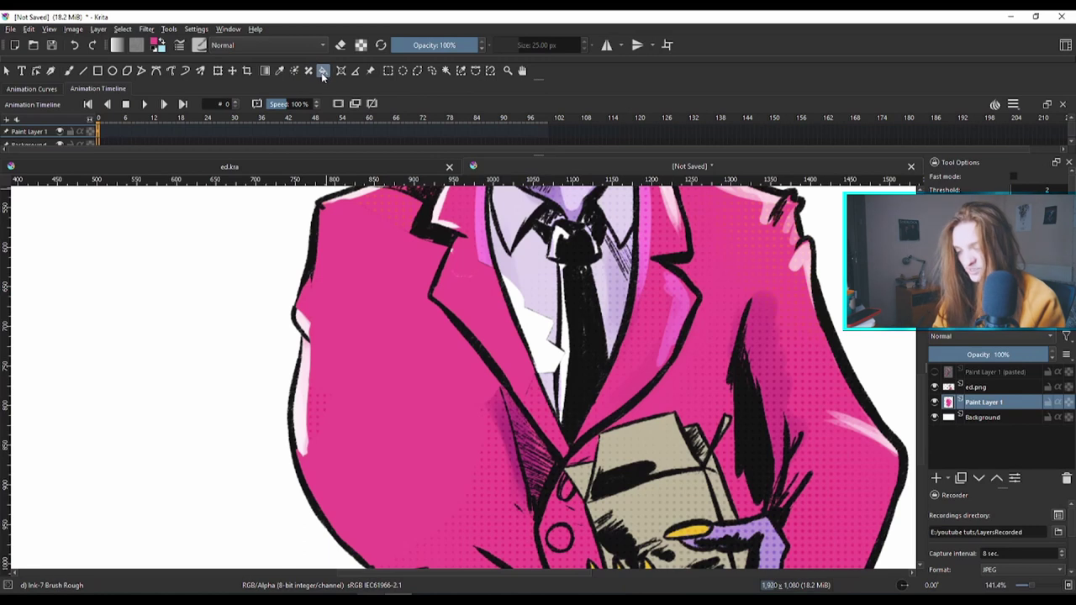
# Turn the Tool Options docker off and back on from Settings > Dockers.
pyautogui.click(188, 29)
pyautogui.moveTo(258, 122)
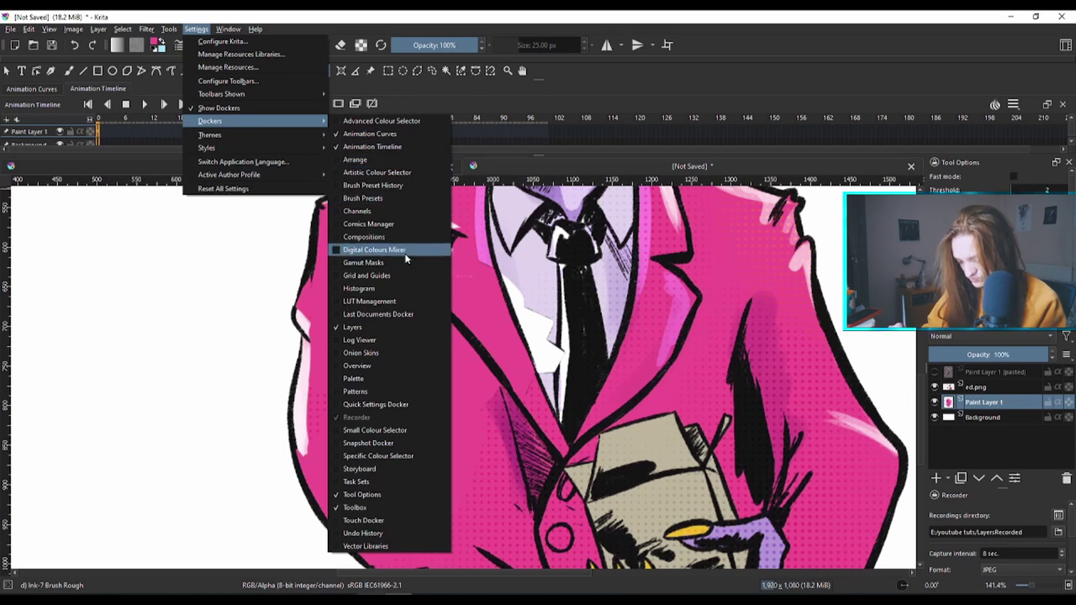
pyautogui.click(386, 494)
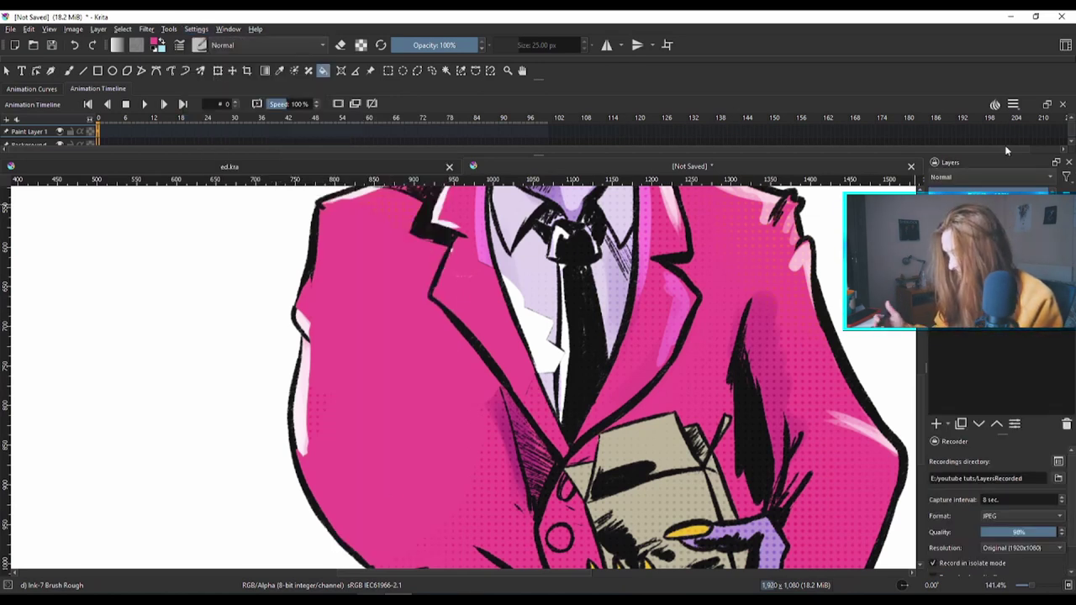
pyautogui.click(196, 28)
pyautogui.moveTo(260, 120)
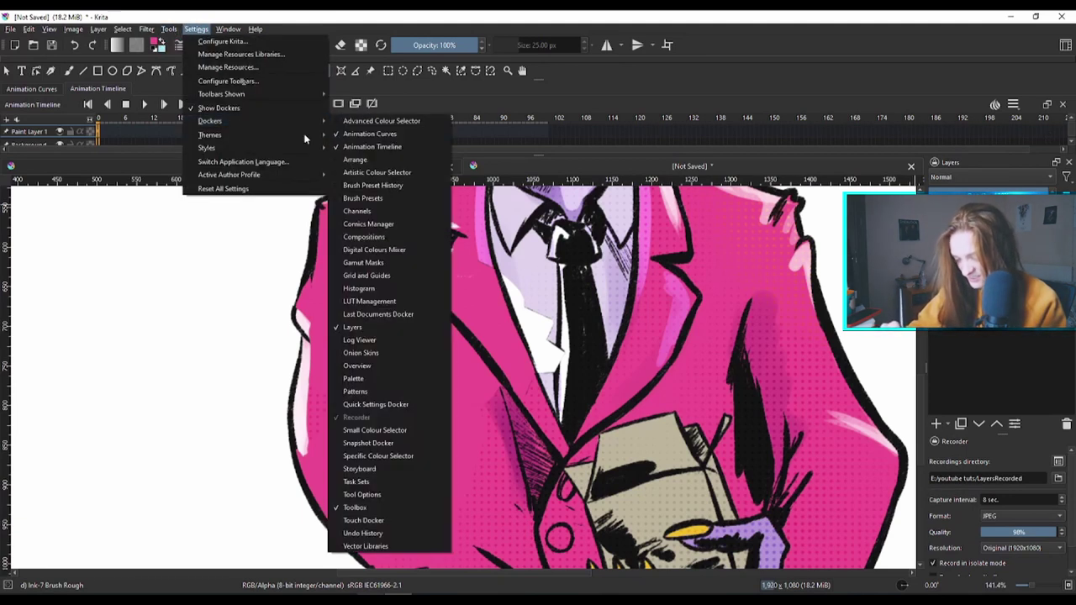
pyautogui.click(357, 494)
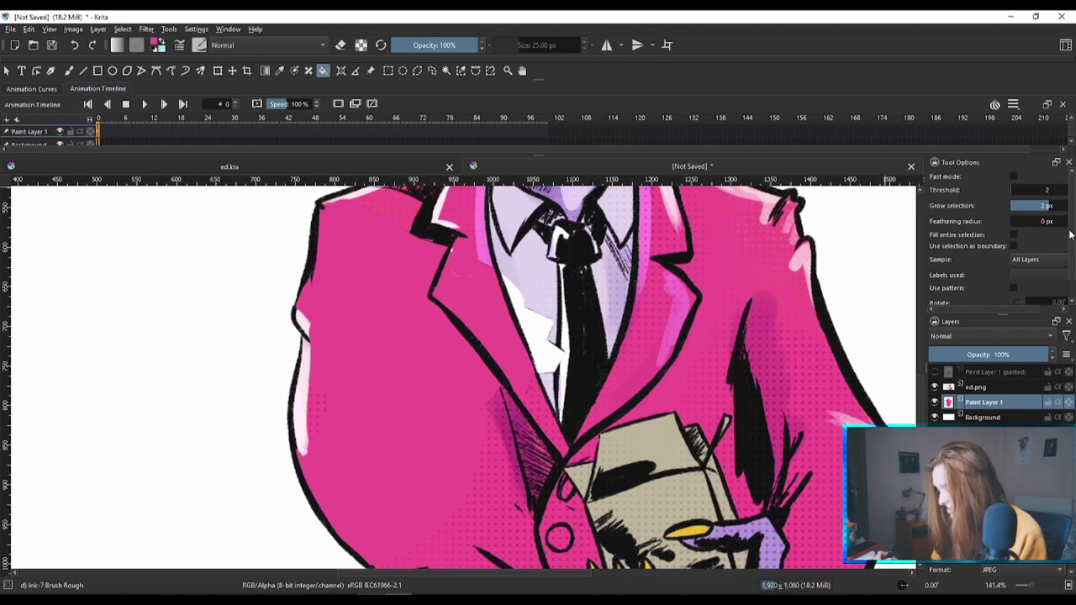
# Widen the Tool Options docker and set the Fill tool's Sample to All Layers.
pyautogui.scroll(-1, 1070, 244)
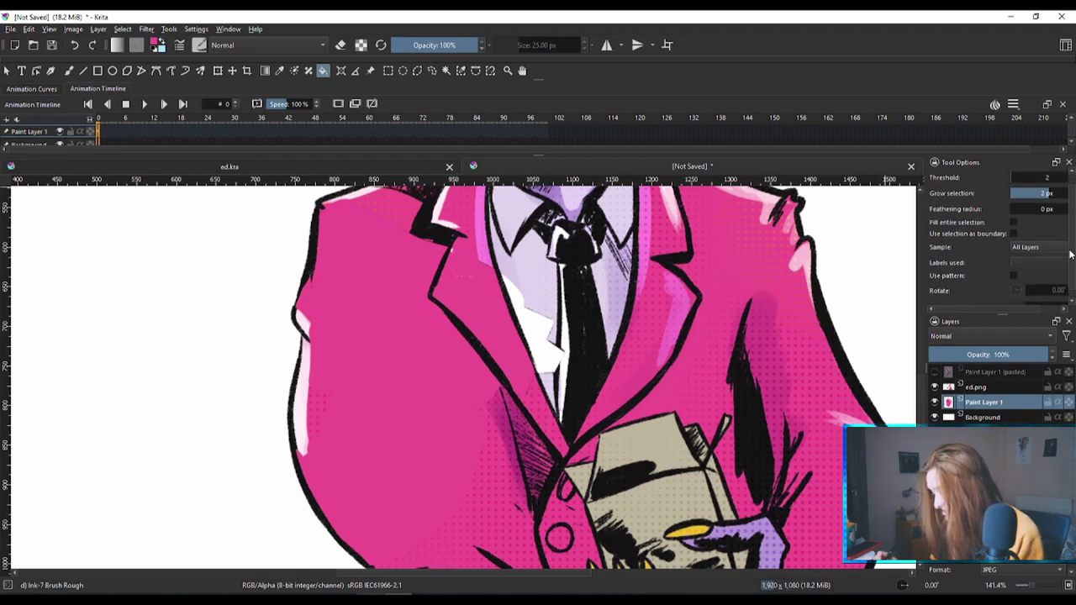
pyautogui.moveTo(922, 255); pyautogui.dragTo(891, 255)
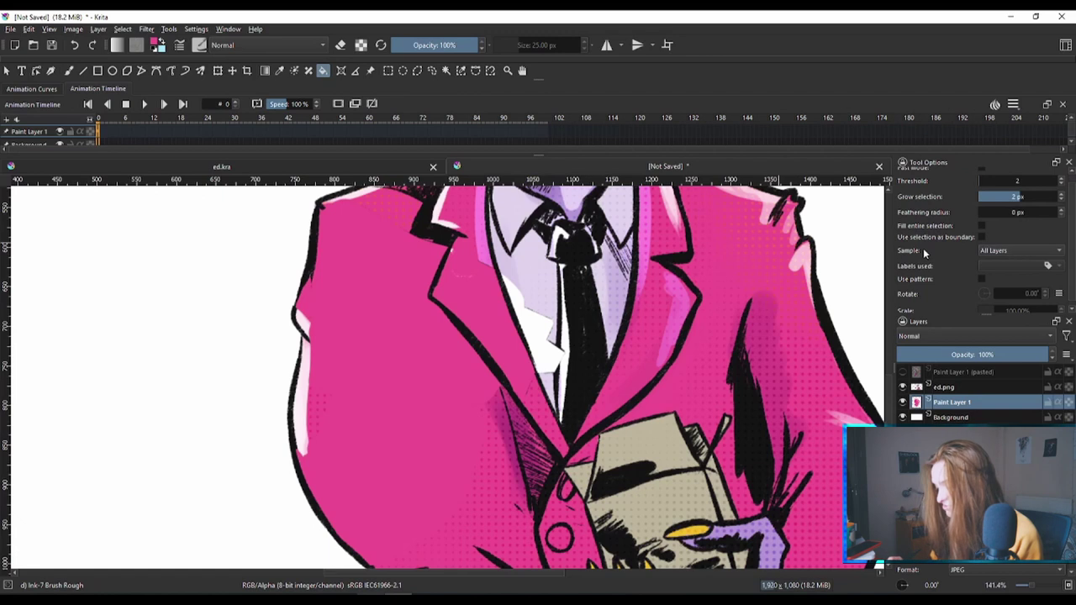
pyautogui.click(1017, 252)
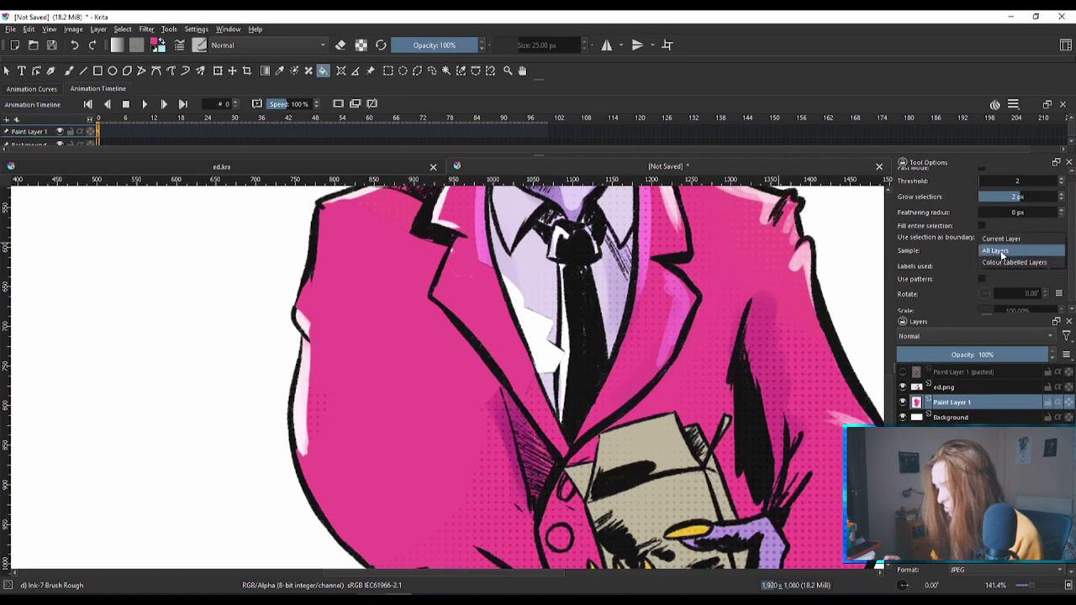
pyautogui.click(996, 252)
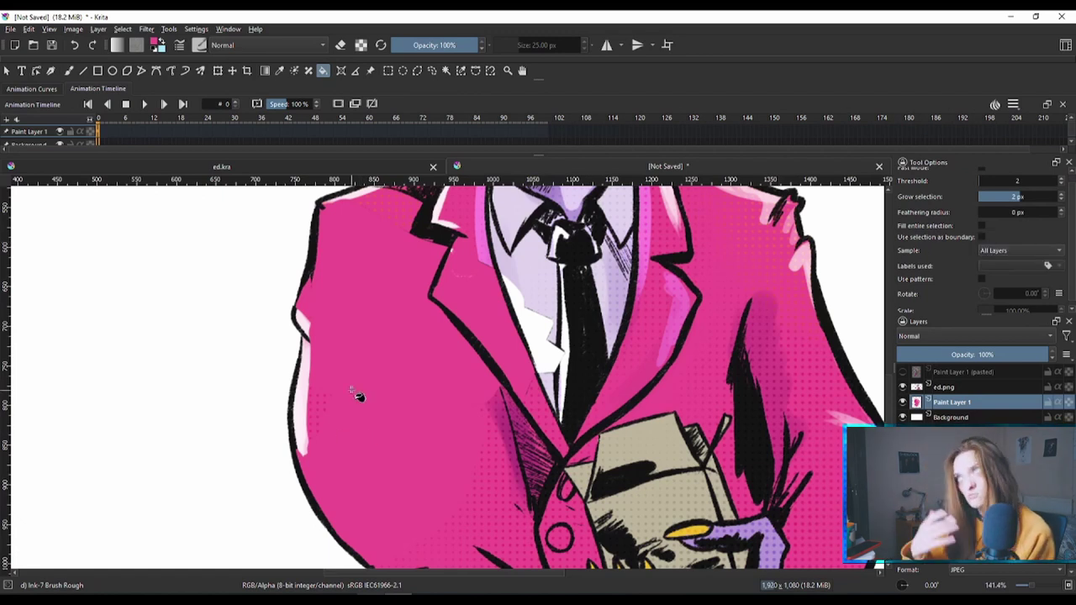
pyautogui.scroll(-2, 357, 395)
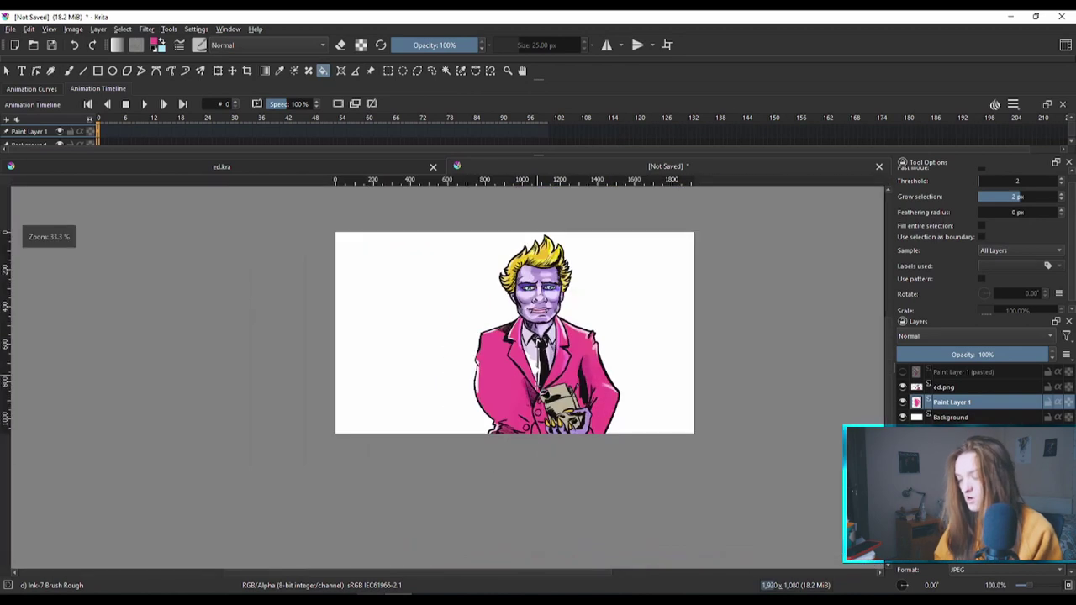
pyautogui.scroll(-2, 527, 397)
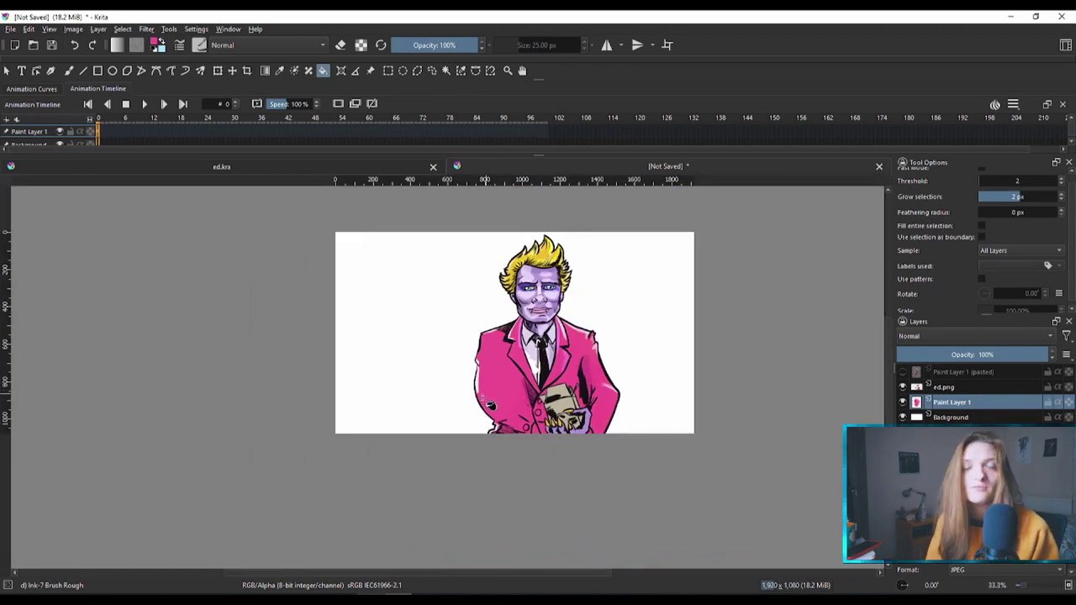
pyautogui.scroll(1, 537, 335)
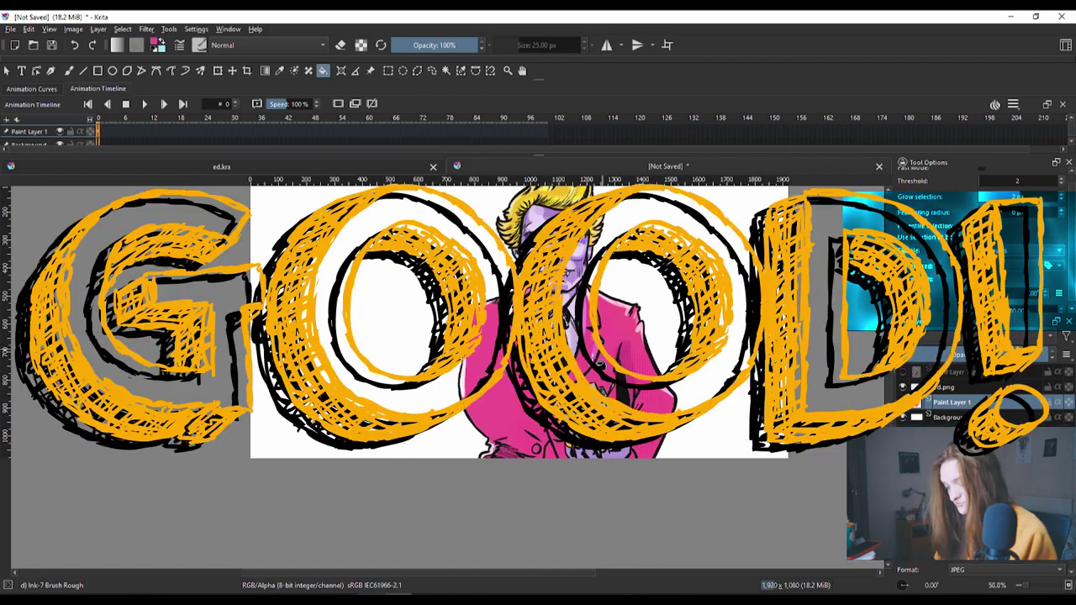
pyautogui.scroll(4, 359, 436)
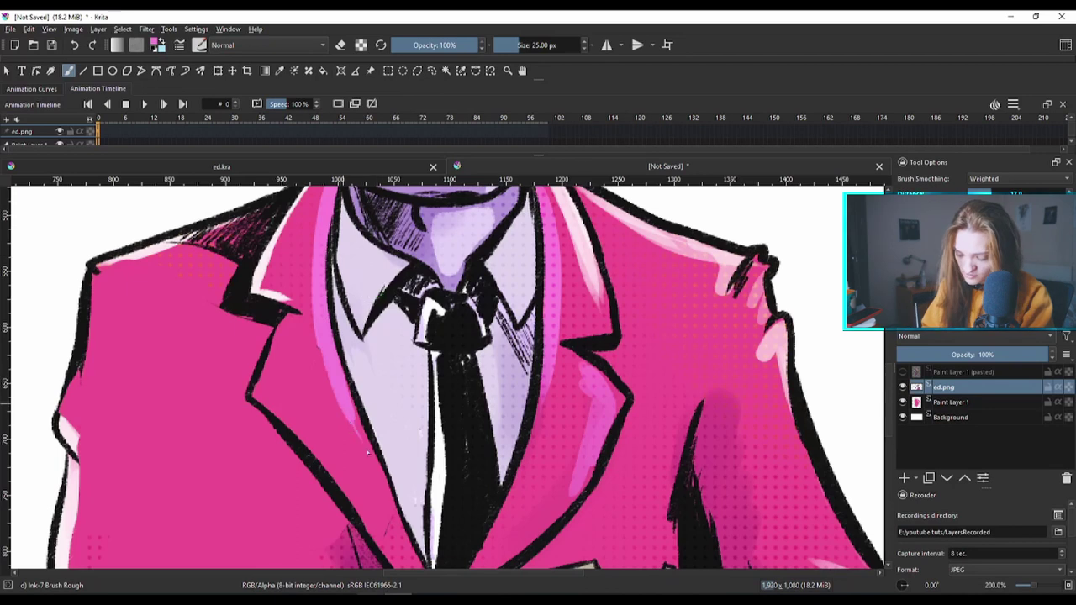
pyautogui.scroll(-2, 349, 407)
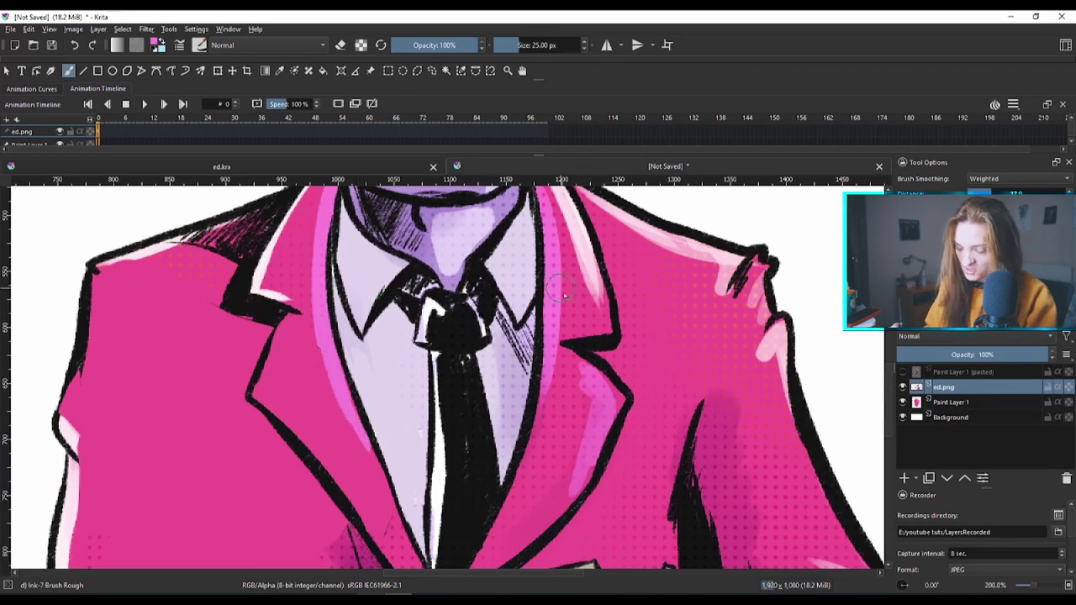
pyautogui.scroll(-1, 348, 408)
pyautogui.scroll(-1, 728, 300)
pyautogui.scroll(1, 751, 303)
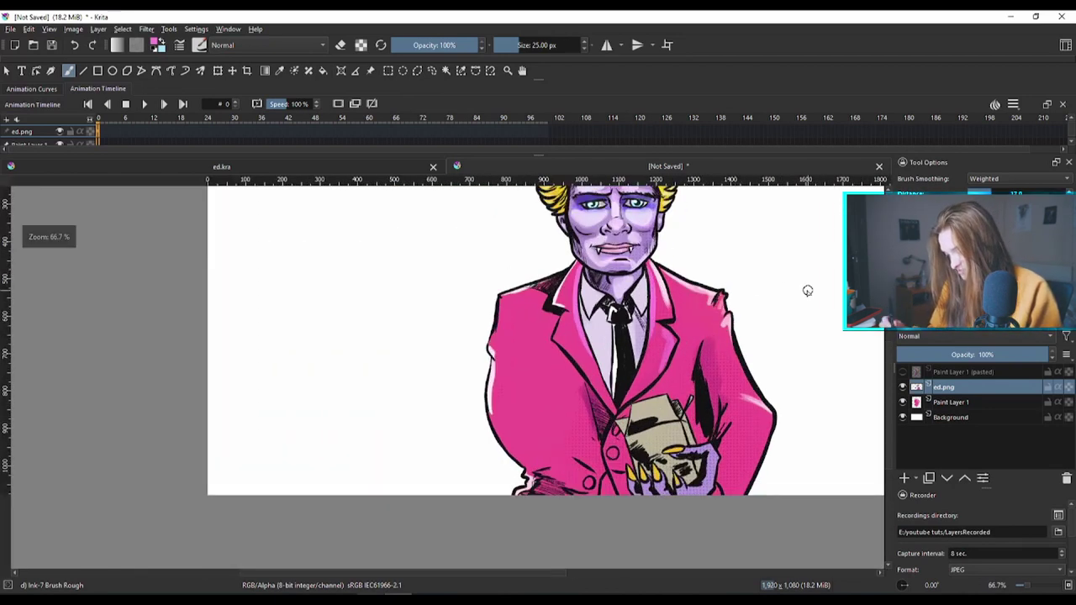
# Show and select the pasted hand-and-bottle layer, then rotate it slightly clockwise.
pyautogui.click(903, 373)
pyautogui.click(967, 372)
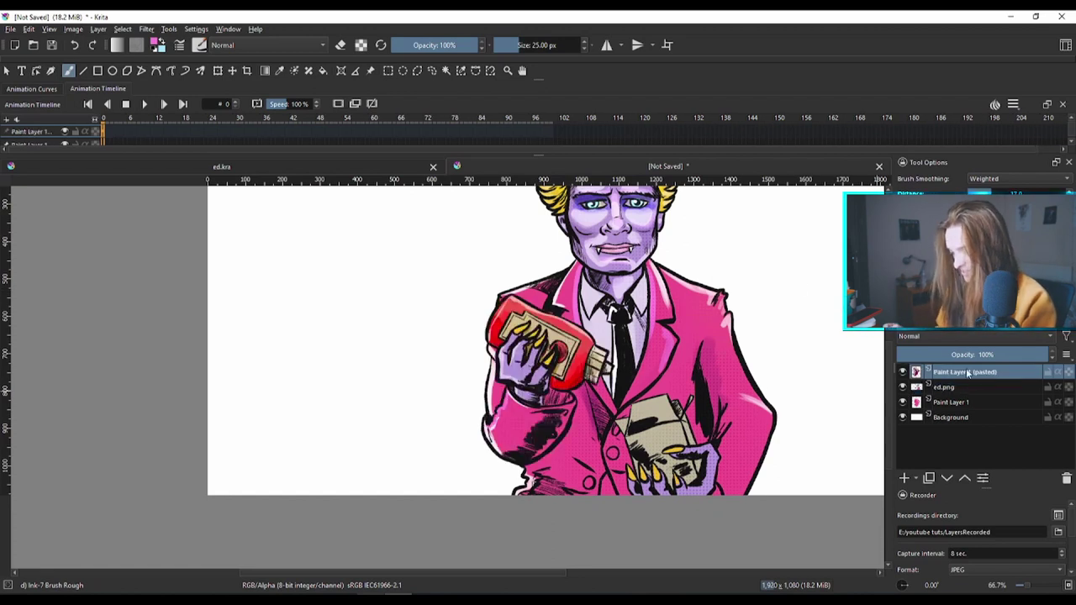
pyautogui.click(218, 71)
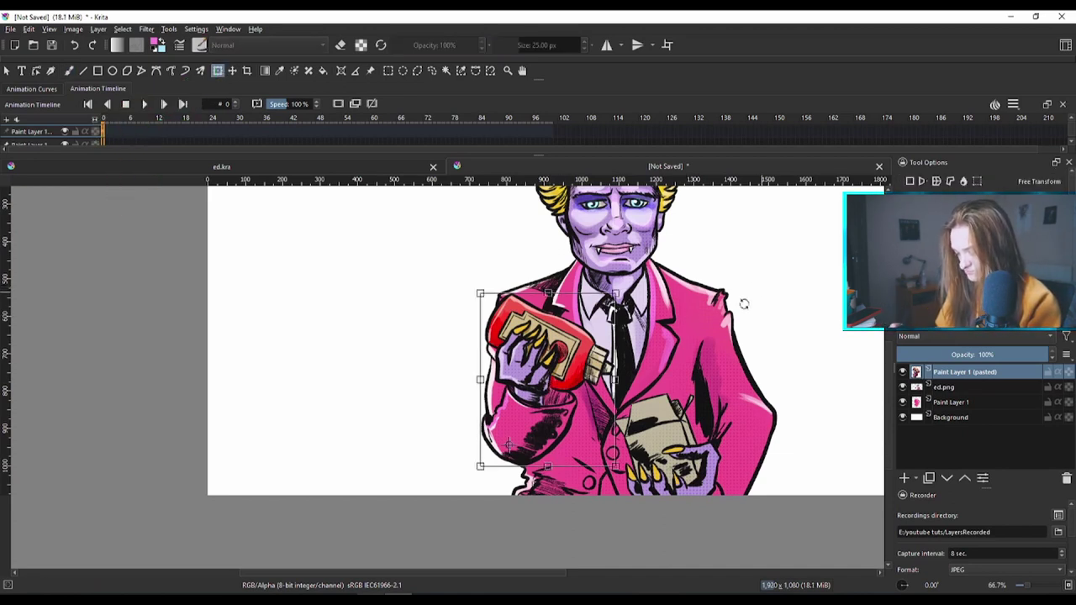
pyautogui.moveTo(744, 303); pyautogui.dragTo(840, 234)
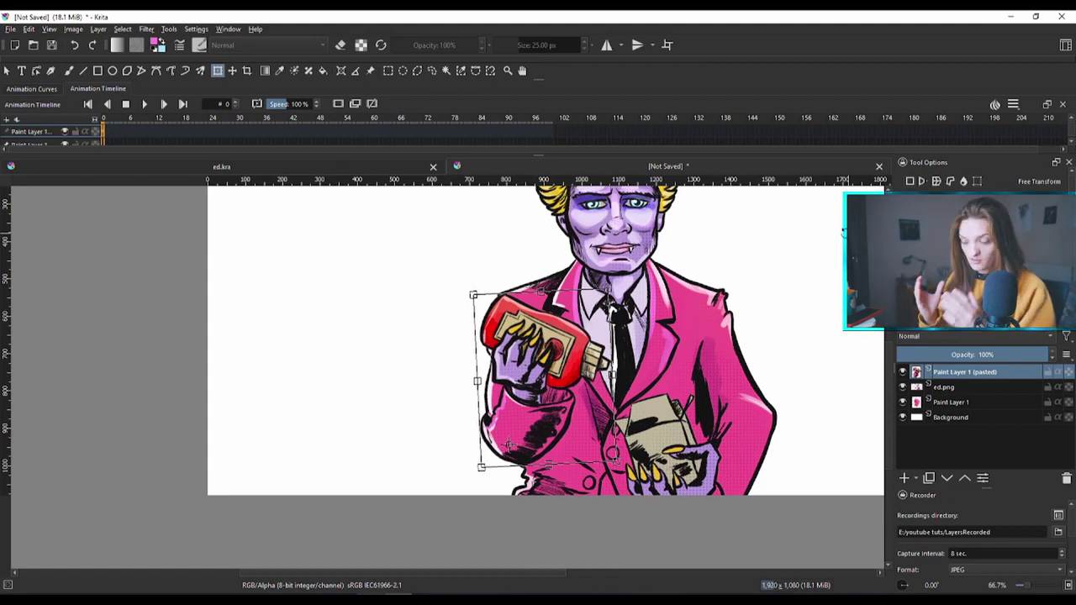
pyautogui.click(952, 388)
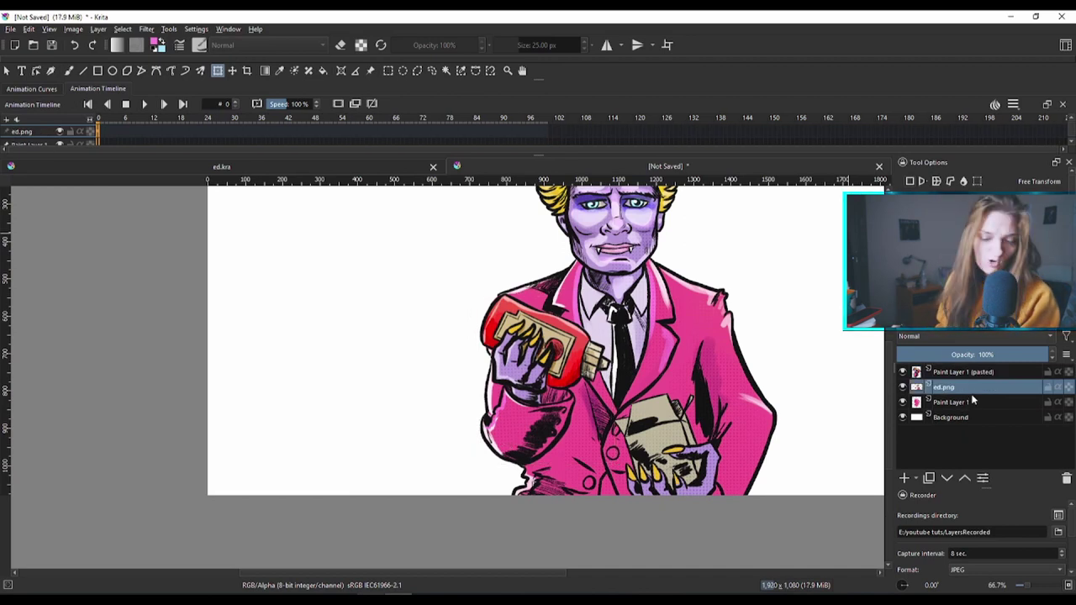
# Merge ed.png and Paint Layer 1 with Ctrl+E into Paint Layer 1 Merged.
pyautogui.keyDown('ctrl'); pyautogui.click(969, 403); pyautogui.keyUp('ctrl')
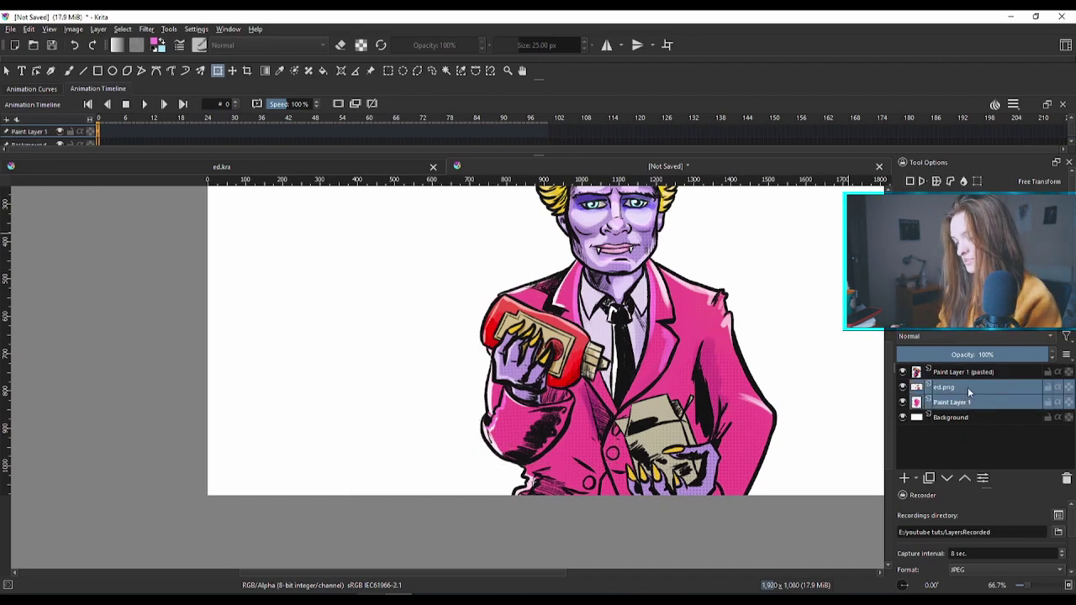
pyautogui.hotkey('ctrl', 'e')
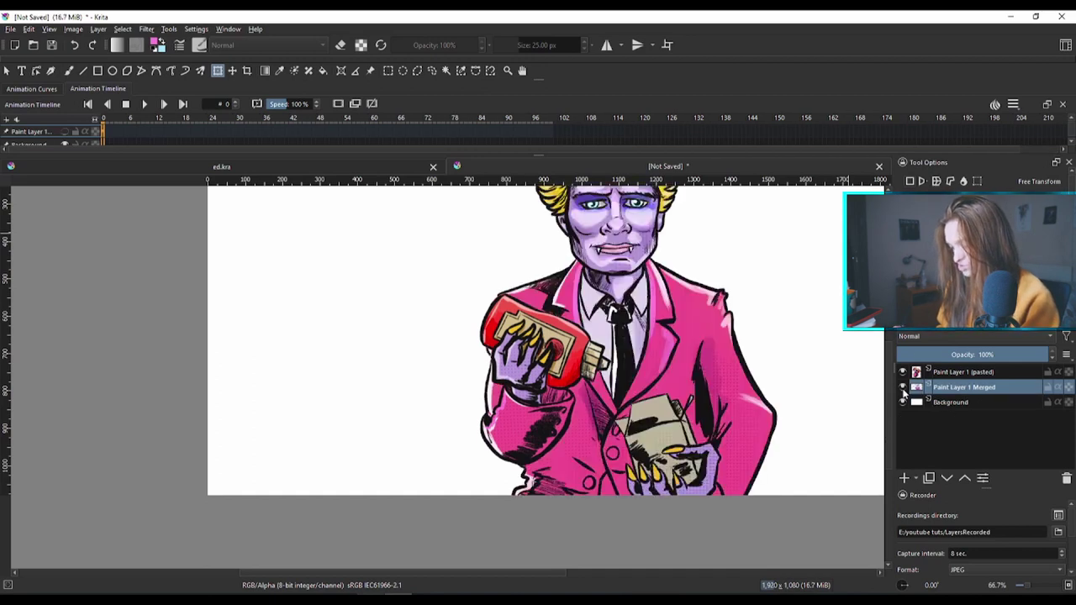
pyautogui.moveTo(752, 284); pyautogui.dragTo(558, 383)
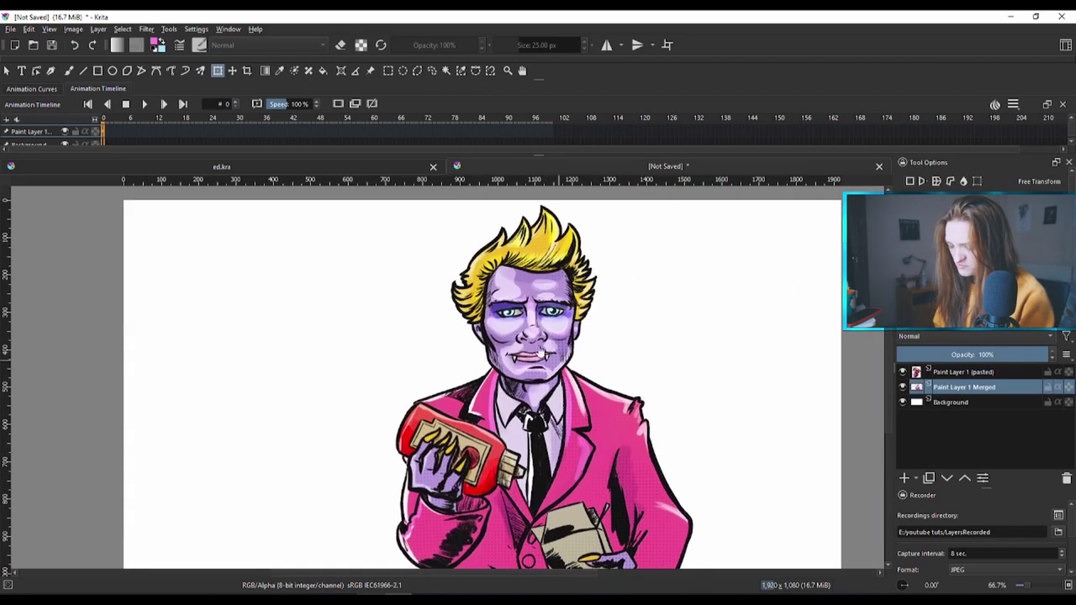
pyautogui.scroll(3, 558, 382)
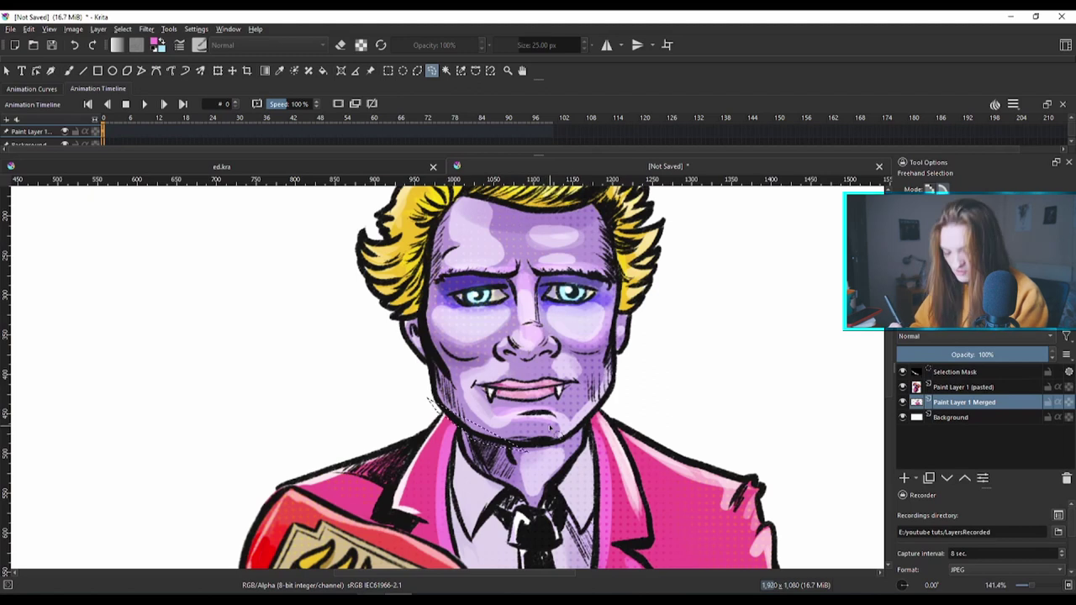
# Start a Bezier curve selection along the left jaw, collar, chin and right jaw.
pyautogui.click(431, 71)
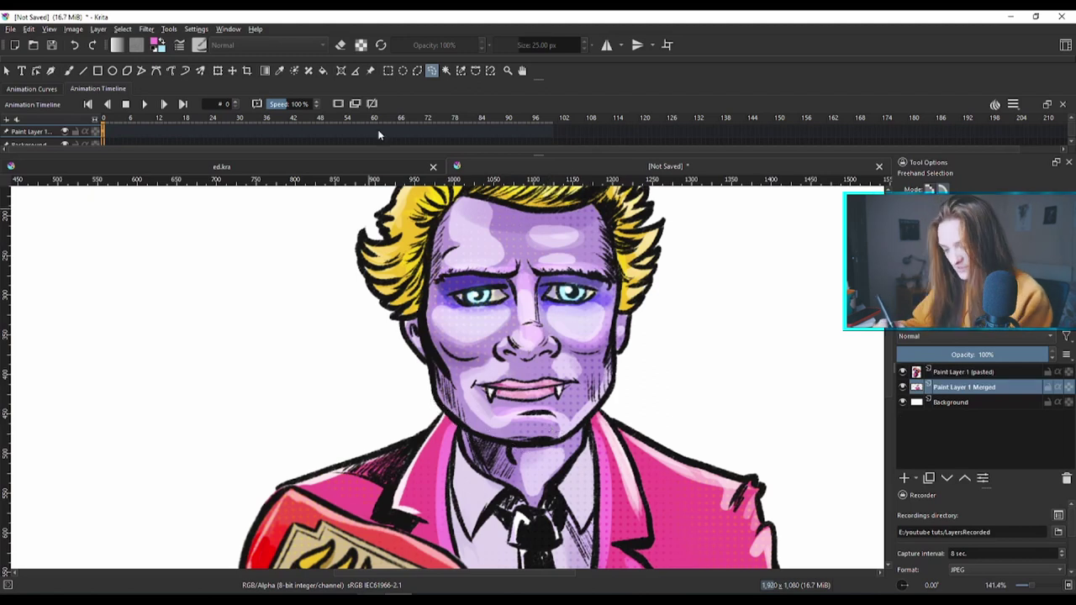
pyautogui.click(474, 71)
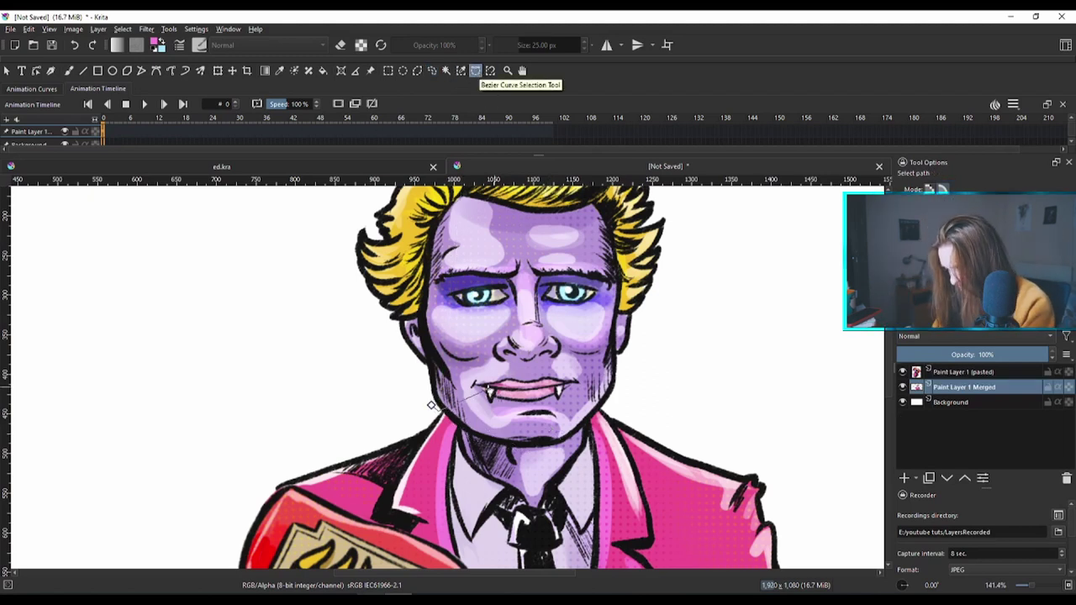
pyautogui.scroll(4, 461, 437)
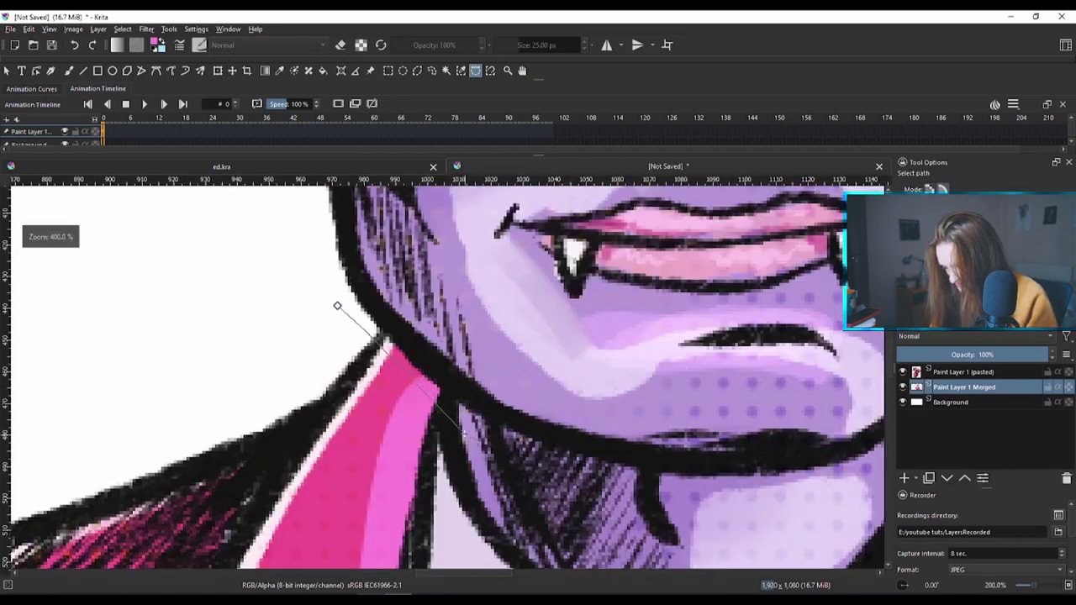
pyautogui.click(351, 299)
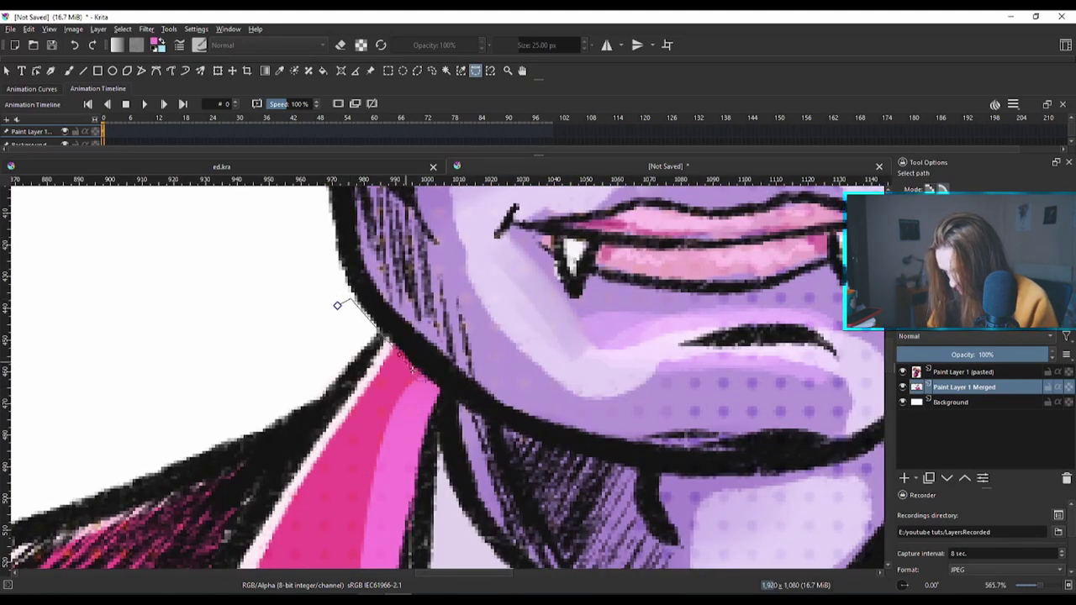
pyautogui.click(433, 389)
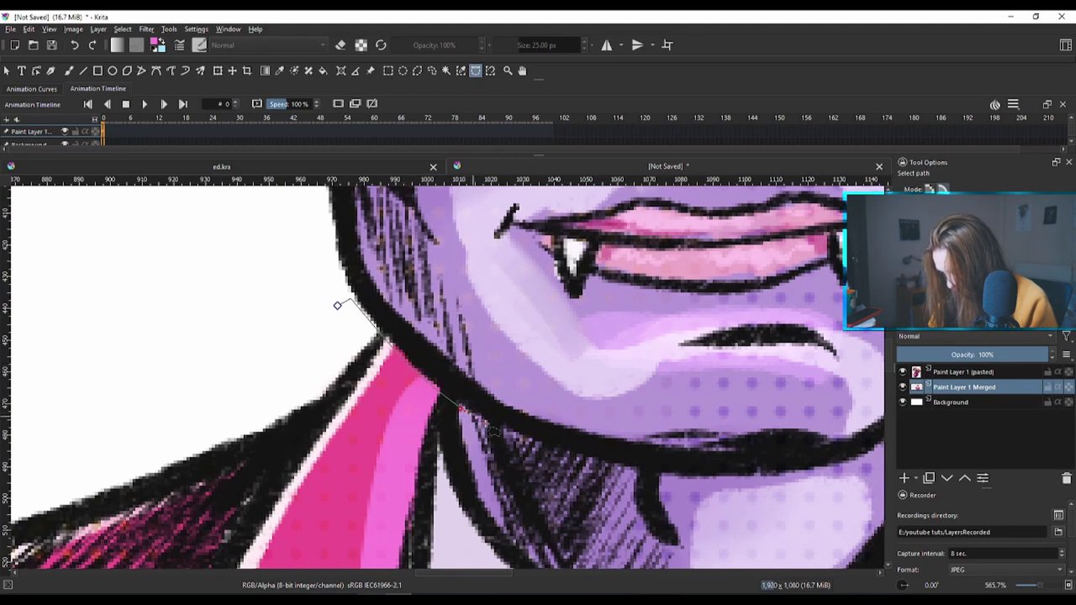
pyautogui.click(636, 471)
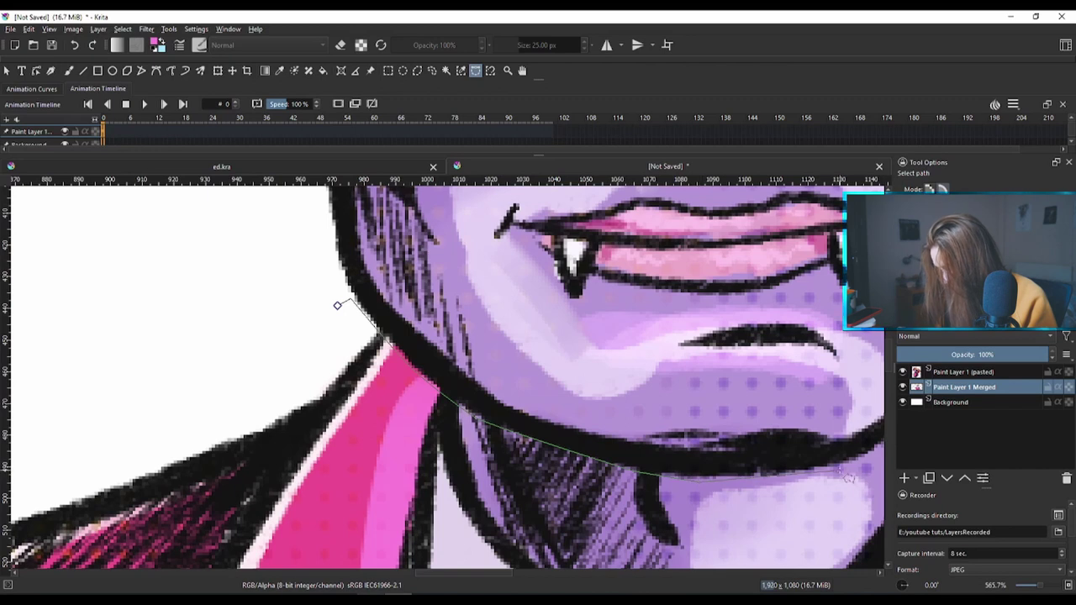
pyautogui.click(830, 469)
pyautogui.moveTo(815, 395); pyautogui.dragTo(555, 370)
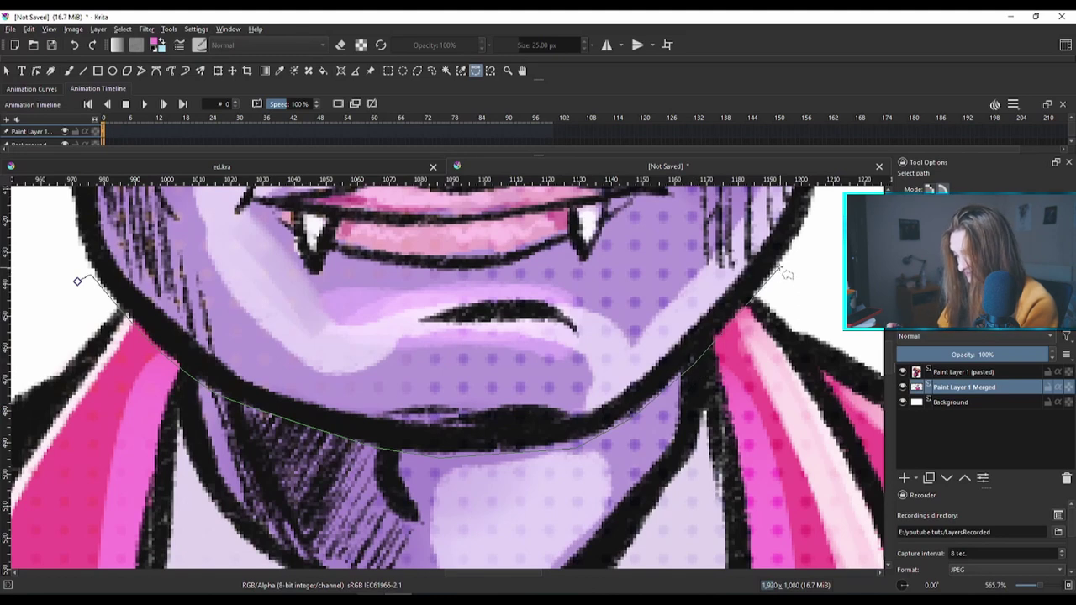
pyautogui.scroll(-3, 790, 277)
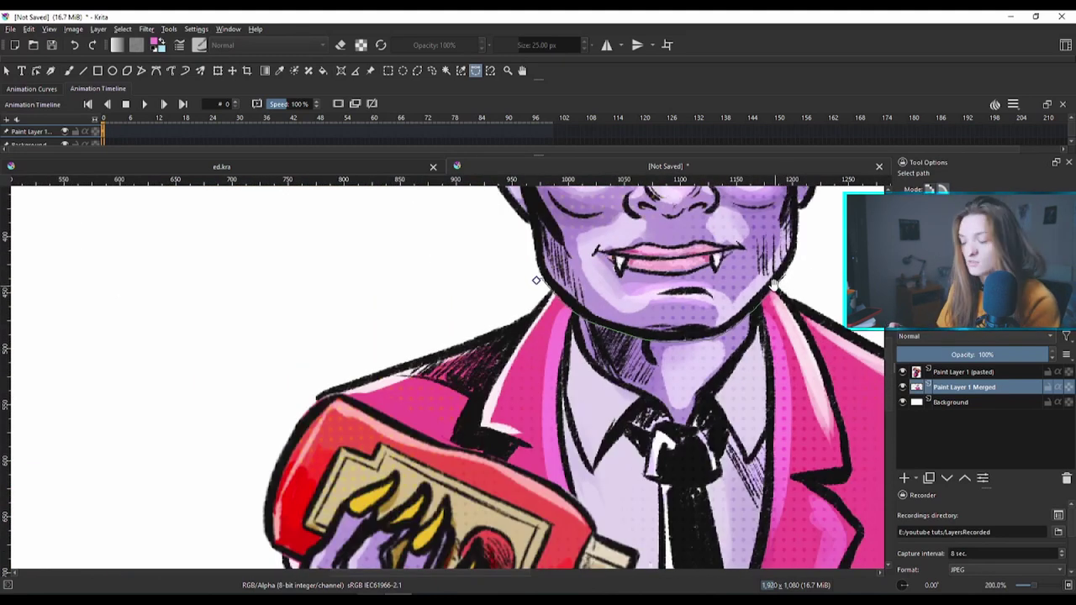
pyautogui.moveTo(779, 283); pyautogui.dragTo(662, 368)
pyautogui.scroll(-2, 739, 277)
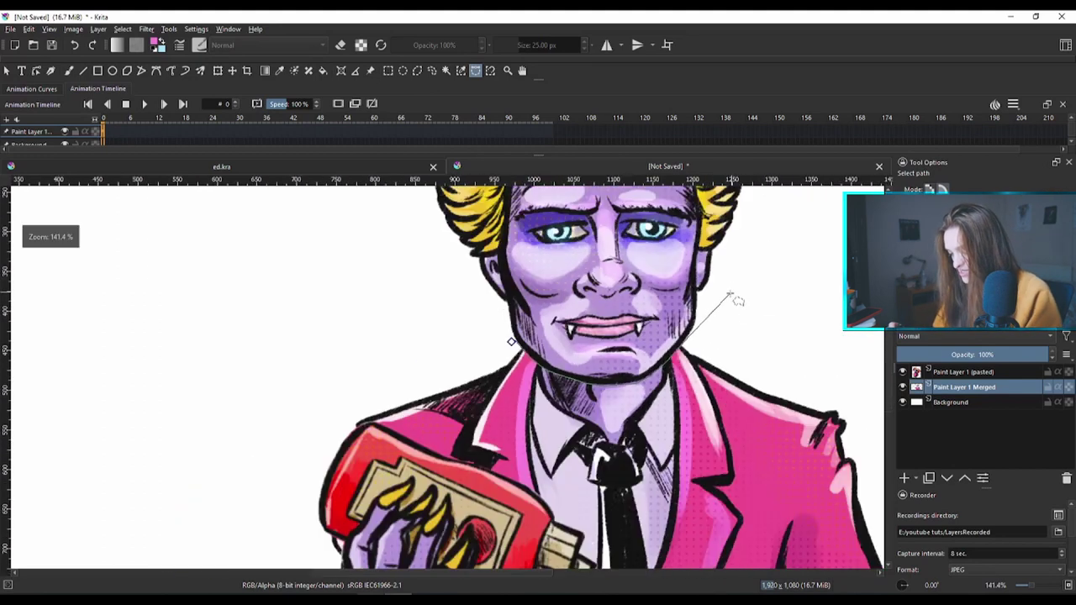
pyautogui.scroll(1, 739, 320)
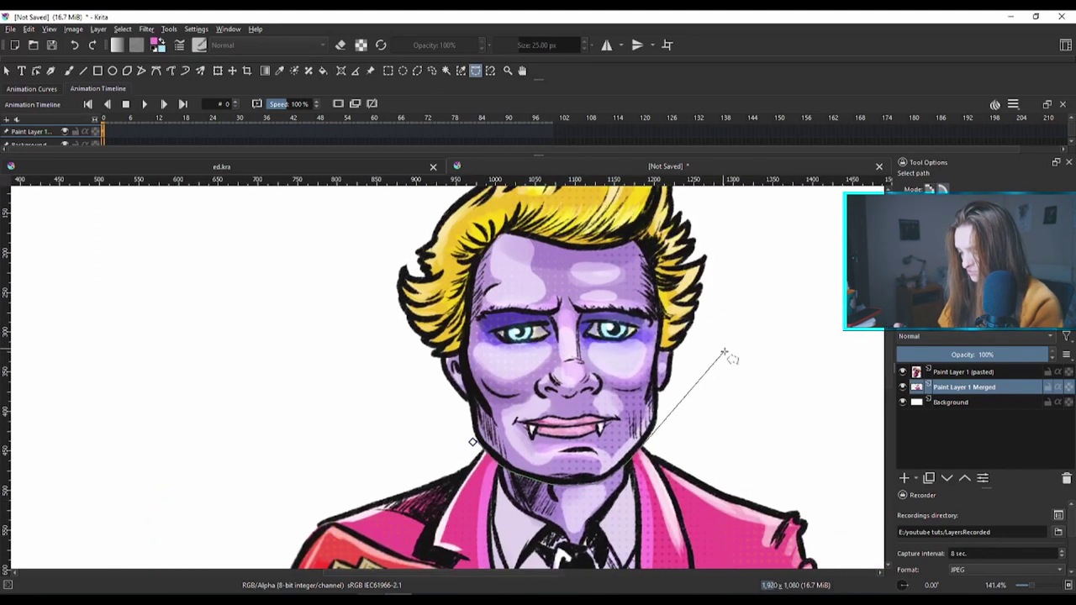
pyautogui.scroll(-1, 733, 353)
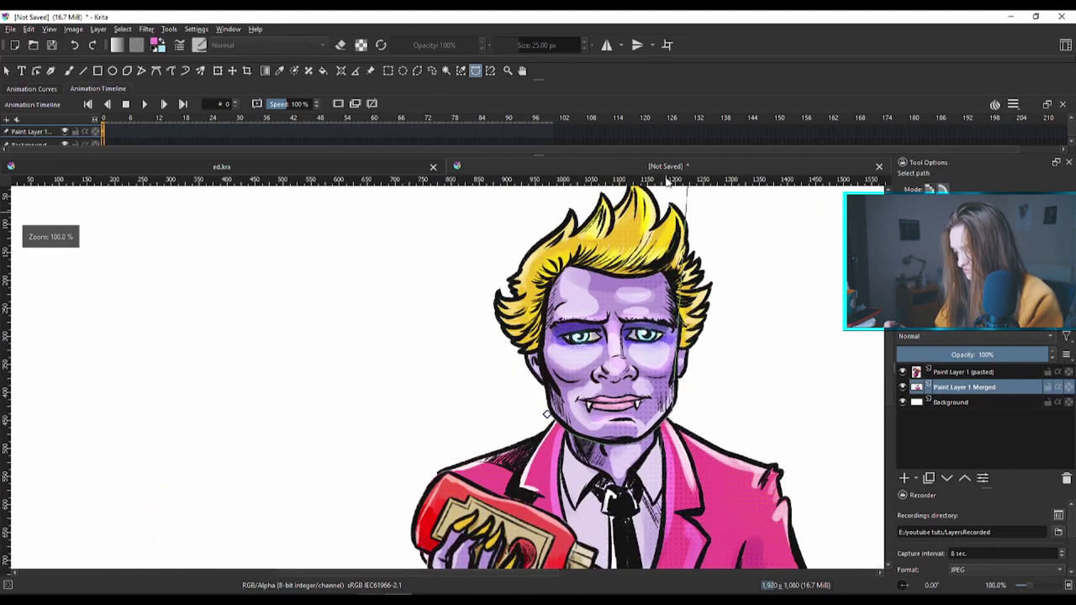
pyautogui.moveTo(744, 360); pyautogui.dragTo(732, 392)
# Continue the path over the hair and down the left side, closing the head selection.
pyautogui.click(729, 383)
pyautogui.click(728, 239)
pyautogui.click(650, 202)
pyautogui.click(585, 203)
pyautogui.click(496, 215)
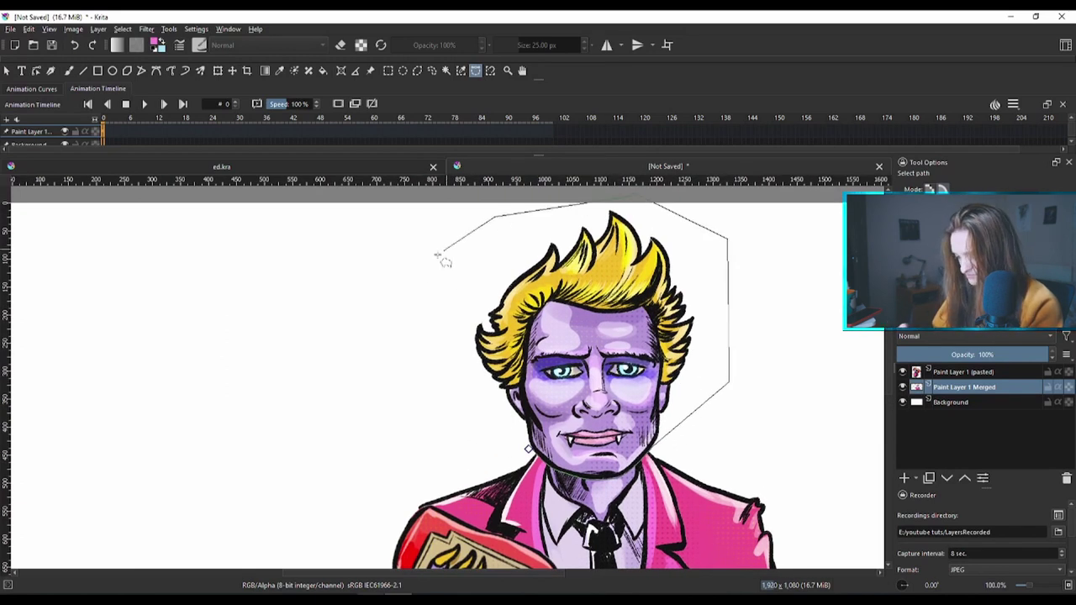
pyautogui.click(404, 280)
pyautogui.click(402, 371)
pyautogui.click(494, 443)
pyautogui.click(528, 448)
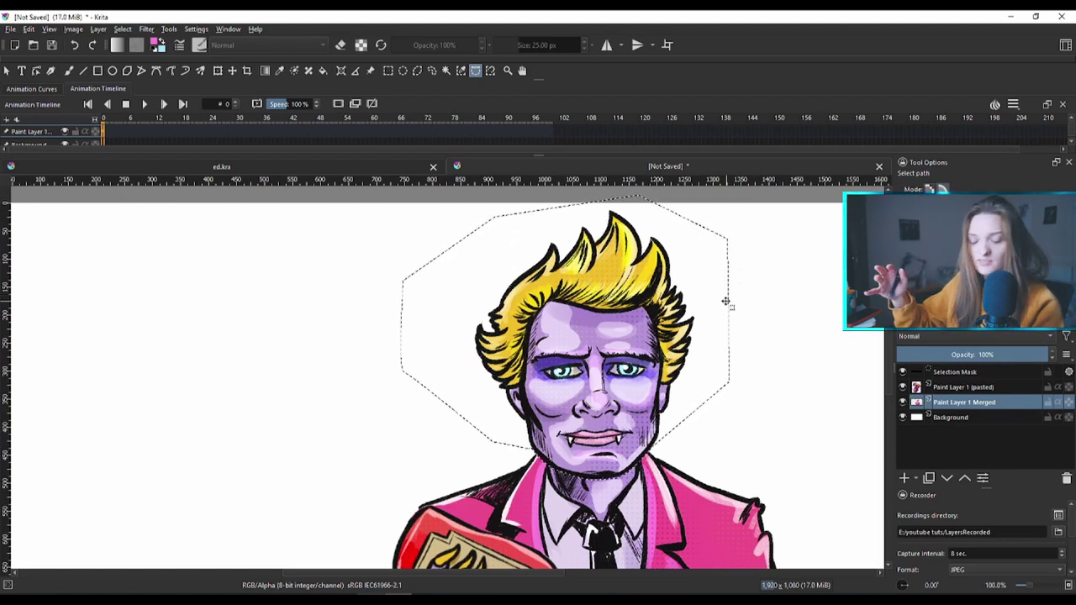
# Cut the head selection to a new layer and deselect.
pyautogui.rightClick(647, 345)
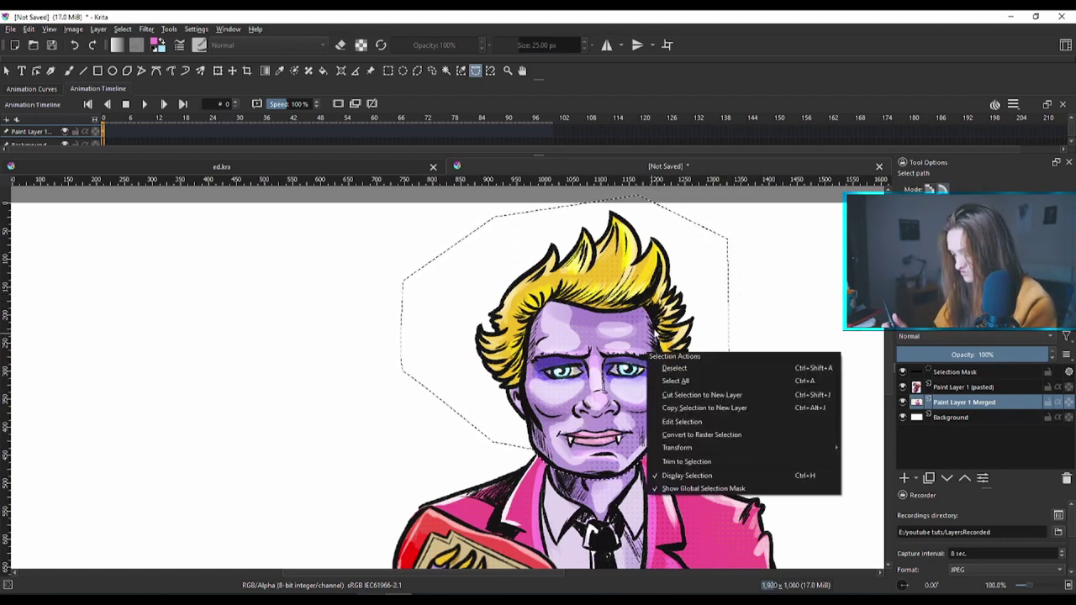
pyautogui.click(696, 394)
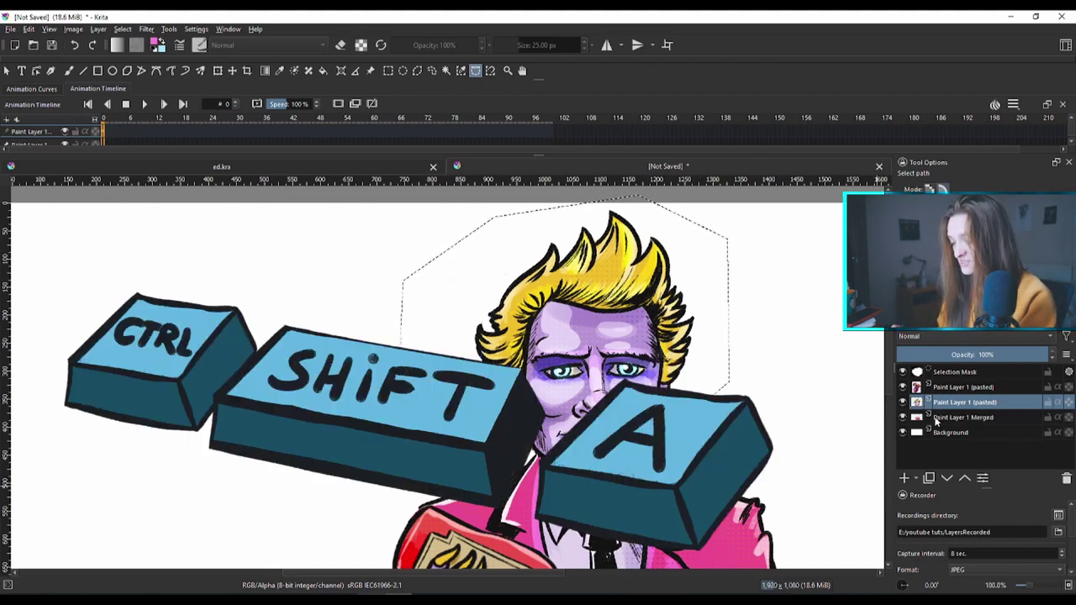
pyautogui.hotkey('ctrl', 'shift', 'a')
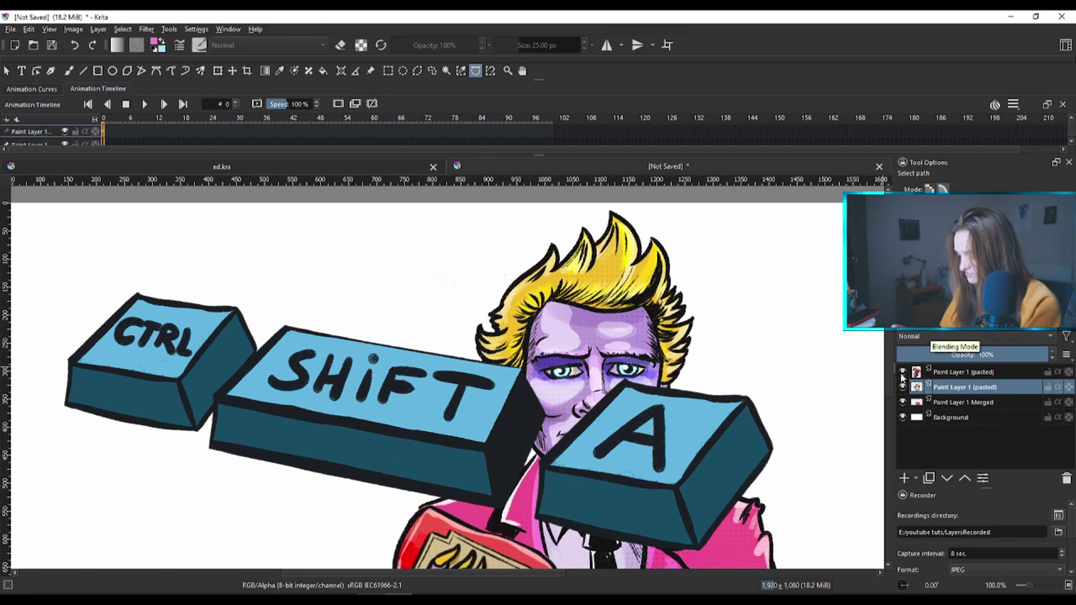
# Check the cut head layer, free-transform it to align with the neck, and recentre the page.
pyautogui.click(904, 389)
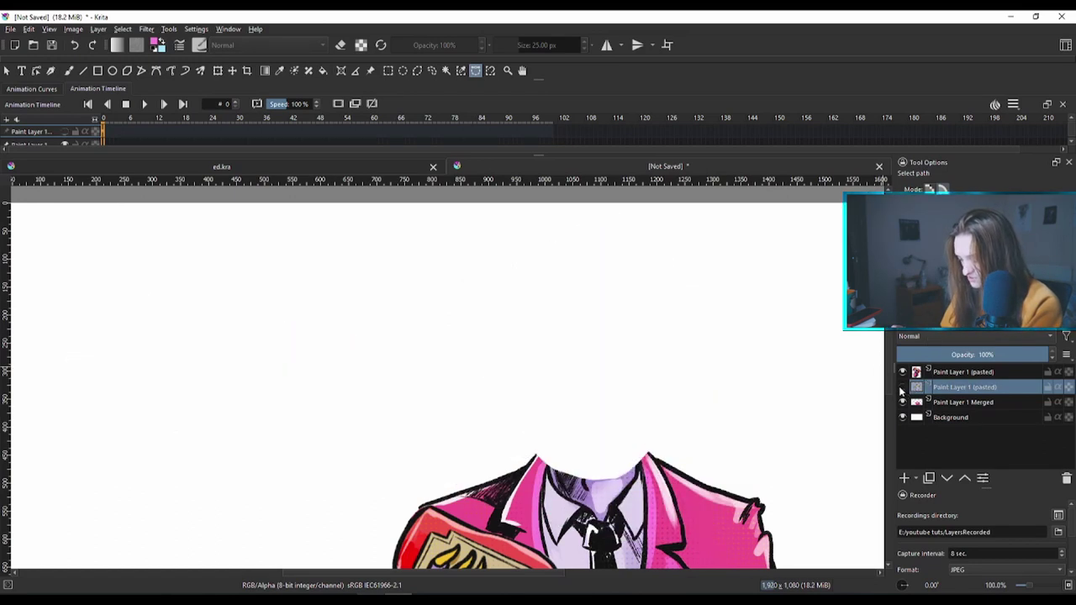
pyautogui.click(902, 387)
pyautogui.hotkey('ctrl', 't')
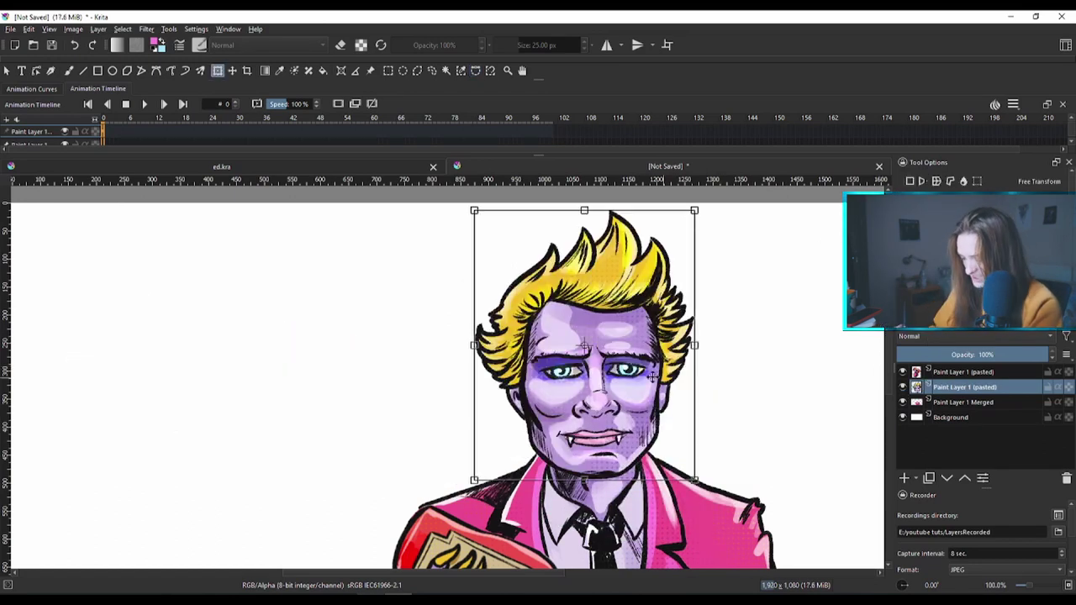
pyautogui.moveTo(653, 378); pyautogui.dragTo(650, 327)
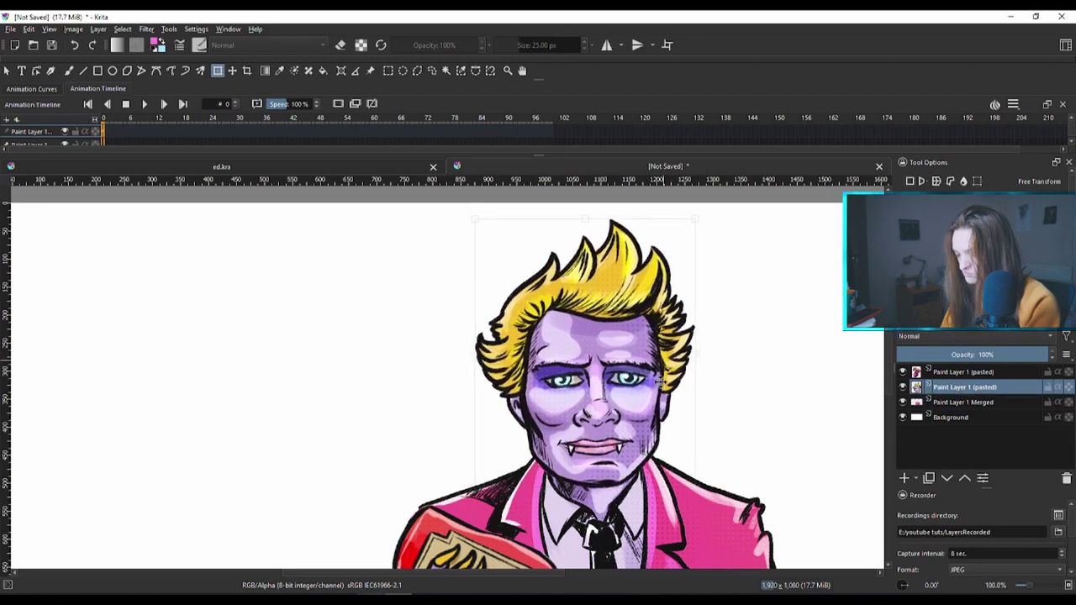
pyautogui.moveTo(662, 382); pyautogui.dragTo(659, 377)
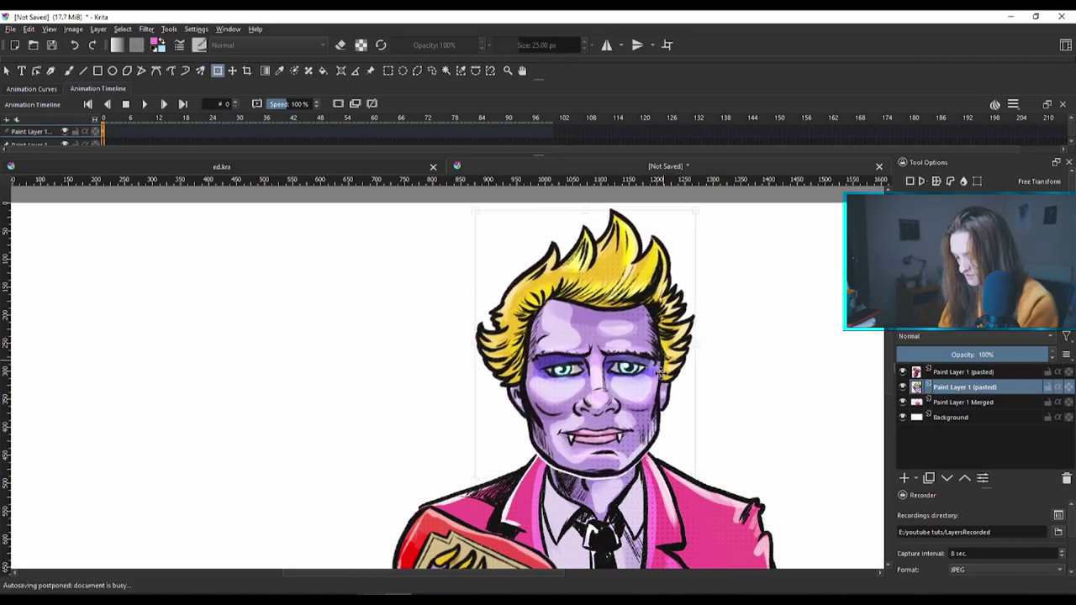
pyautogui.scroll(4, 609, 461)
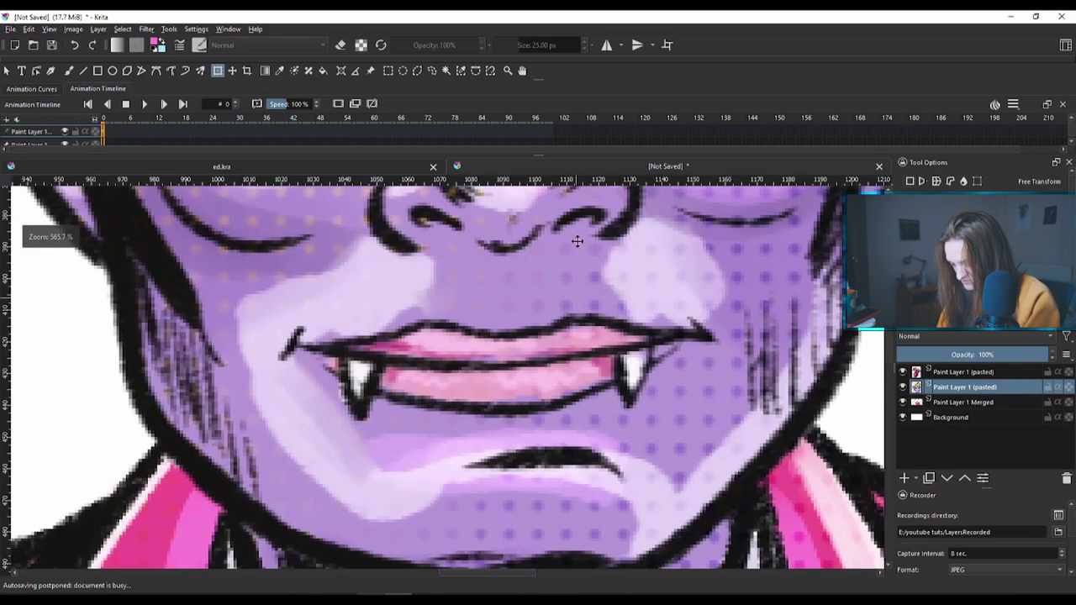
pyautogui.scroll(-3, 663, 446)
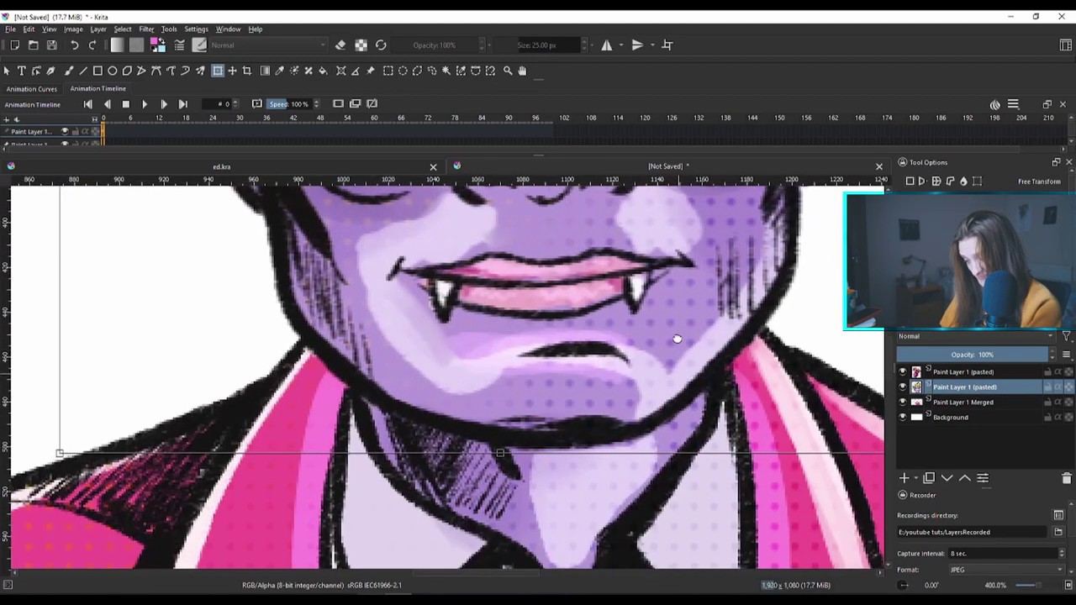
pyautogui.moveTo(692, 300)
pyautogui.mouseDown()
pyautogui.moveTo(689, 269)
pyautogui.moveTo(690, 306)
pyautogui.mouseUp()
pyautogui.scroll(-4, 690, 306)
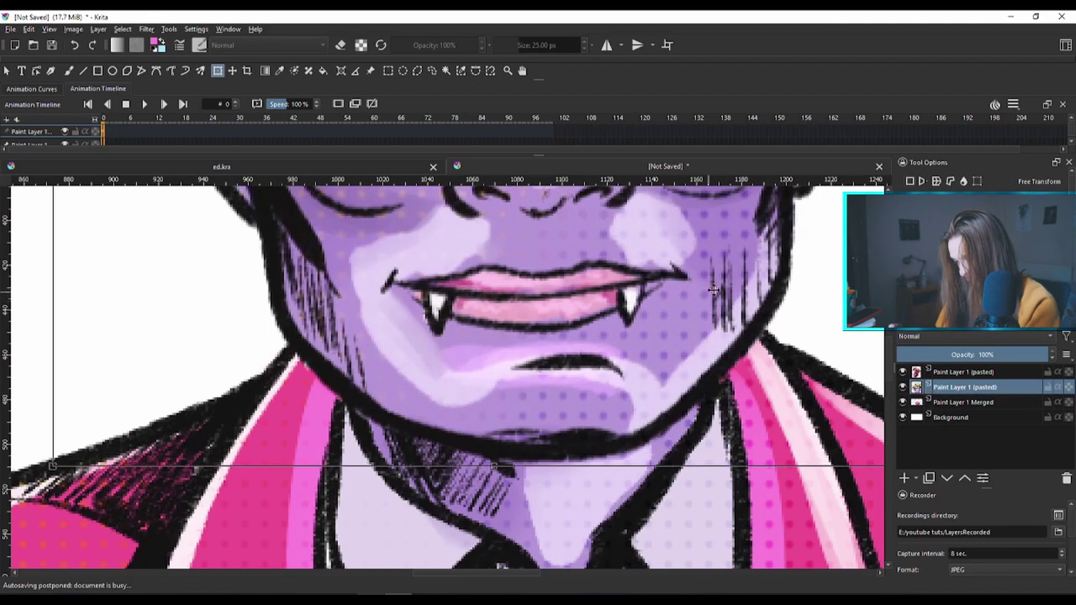
pyautogui.scroll(-2, 738, 278)
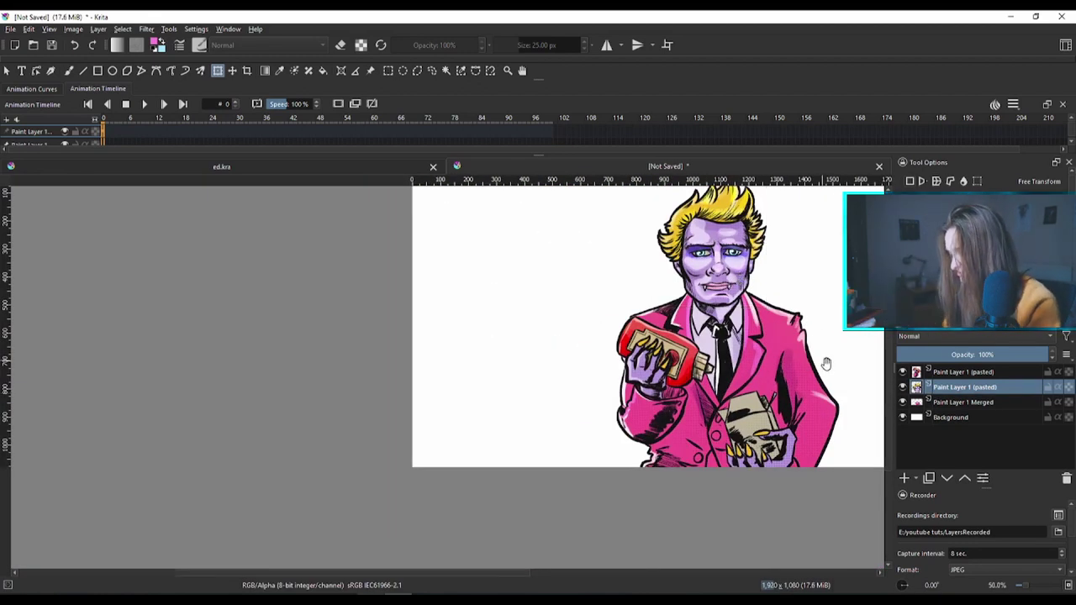
pyautogui.moveTo(827, 363); pyautogui.dragTo(611, 393)
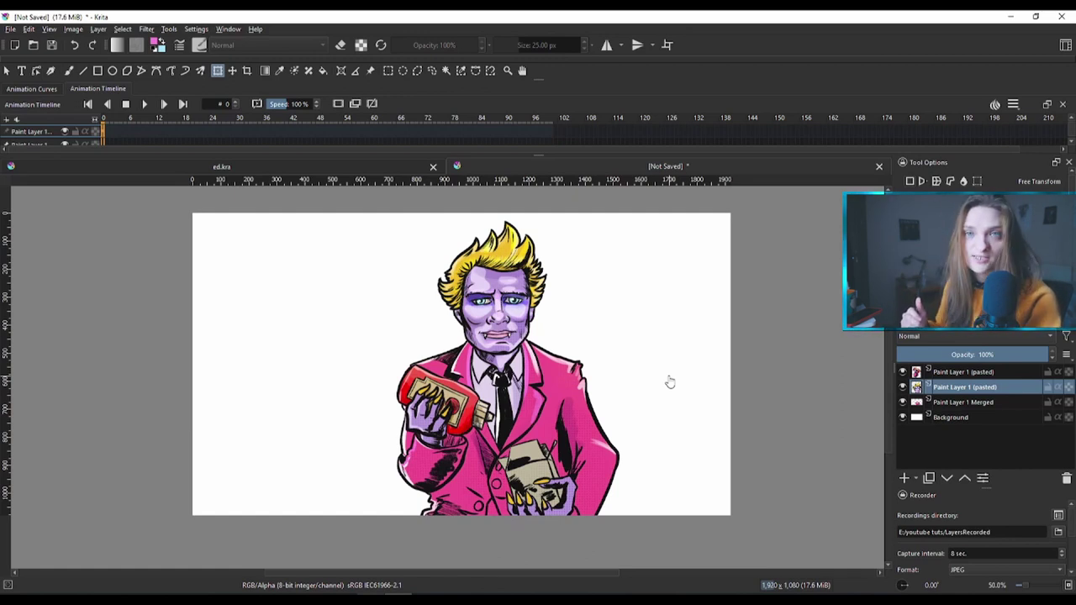
# Save the document as cutout.kra in the ed folder.
pyautogui.hotkey('ctrl', 's')
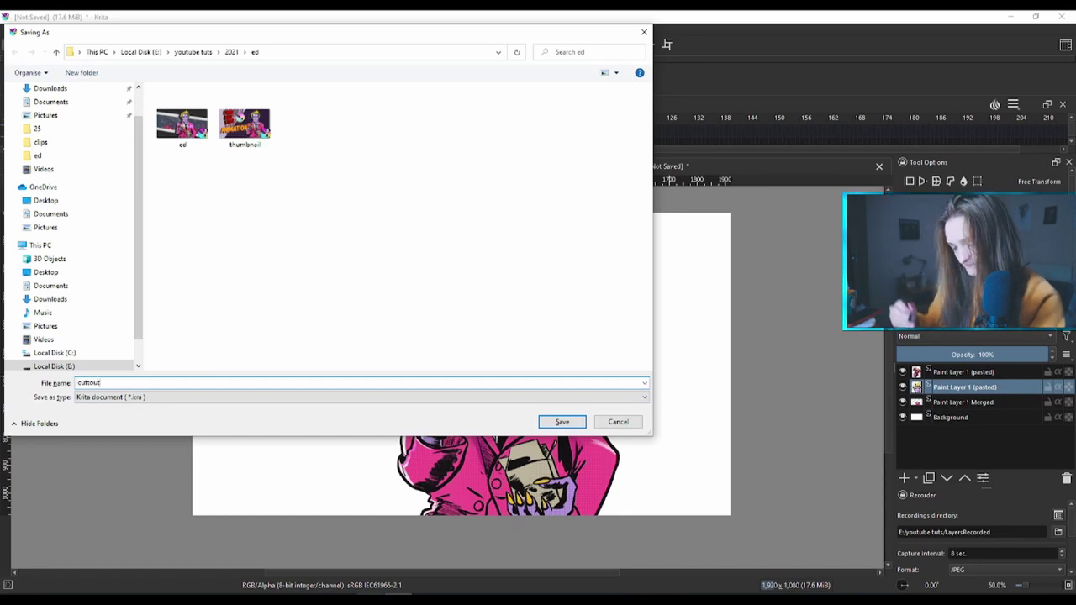
pyautogui.click(569, 425)
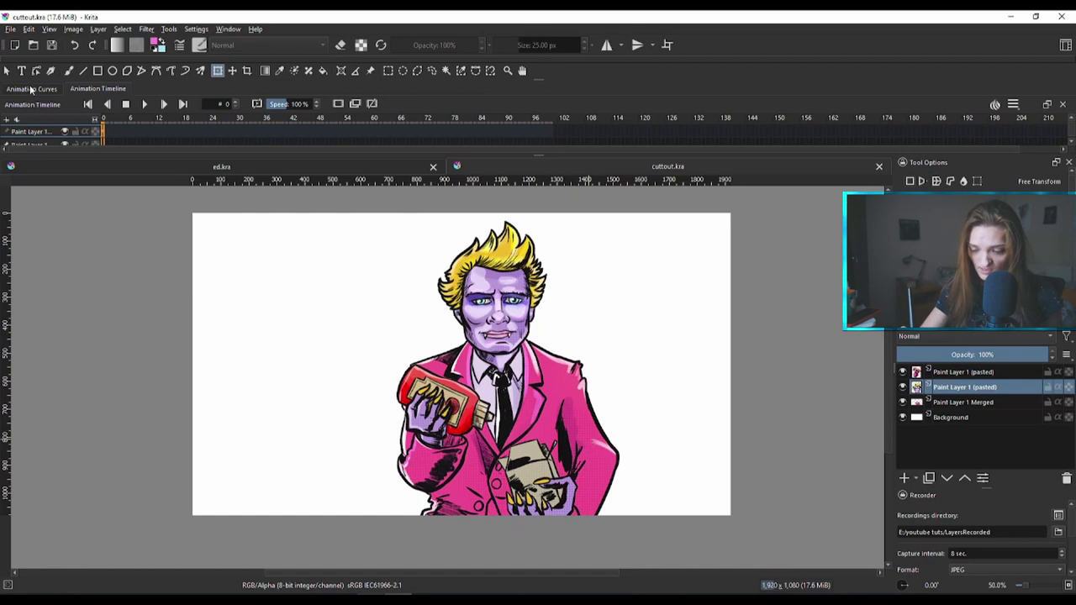
# In the Animation Curves view, set frame rate 12 and clip end 72.
pyautogui.click(31, 89)
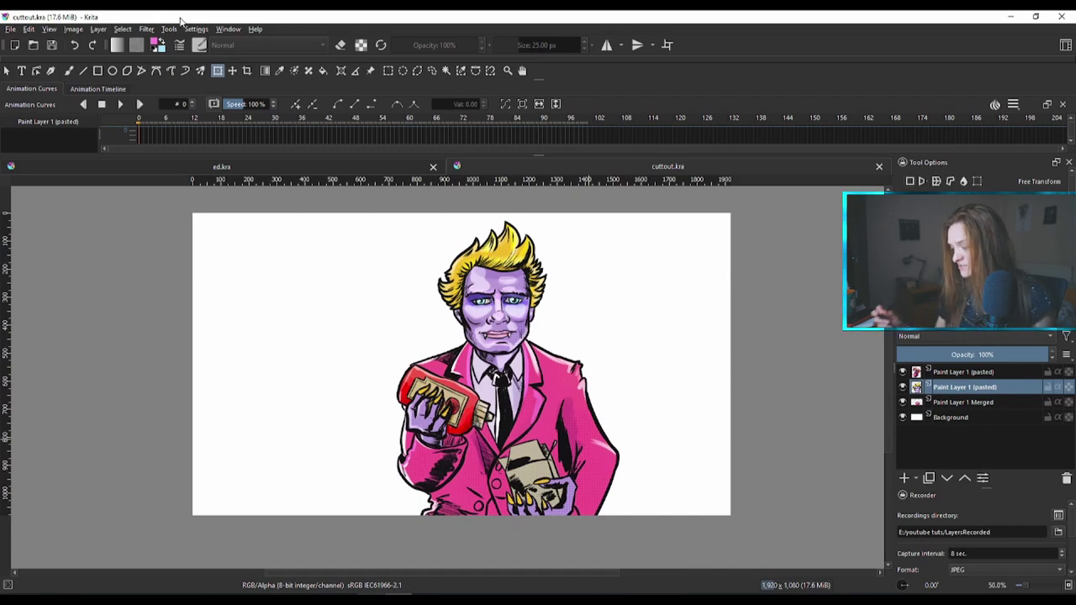
pyautogui.click(1014, 104)
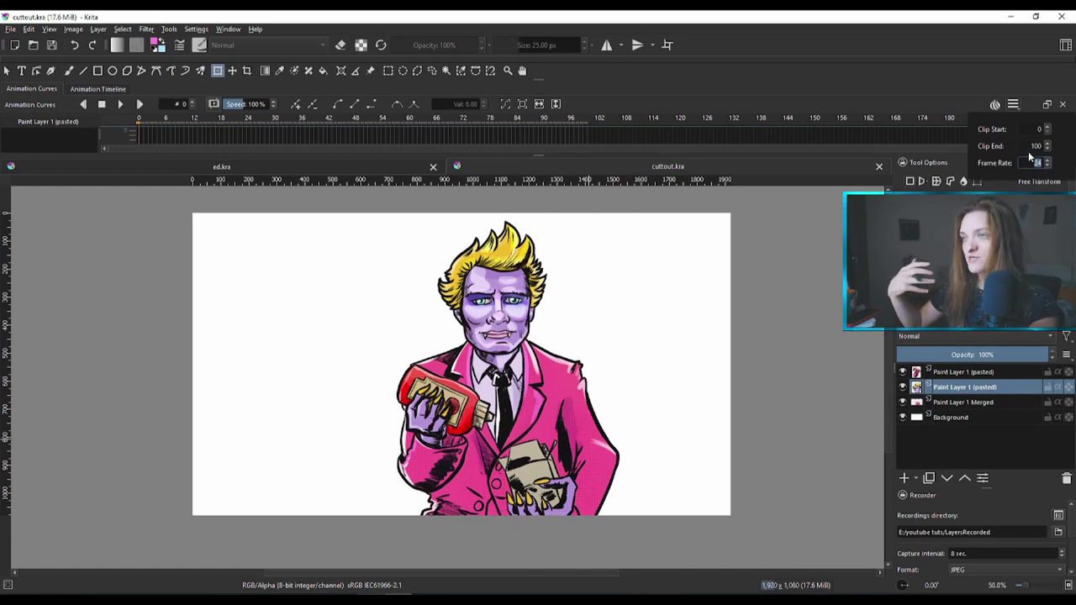
pyautogui.write('12')
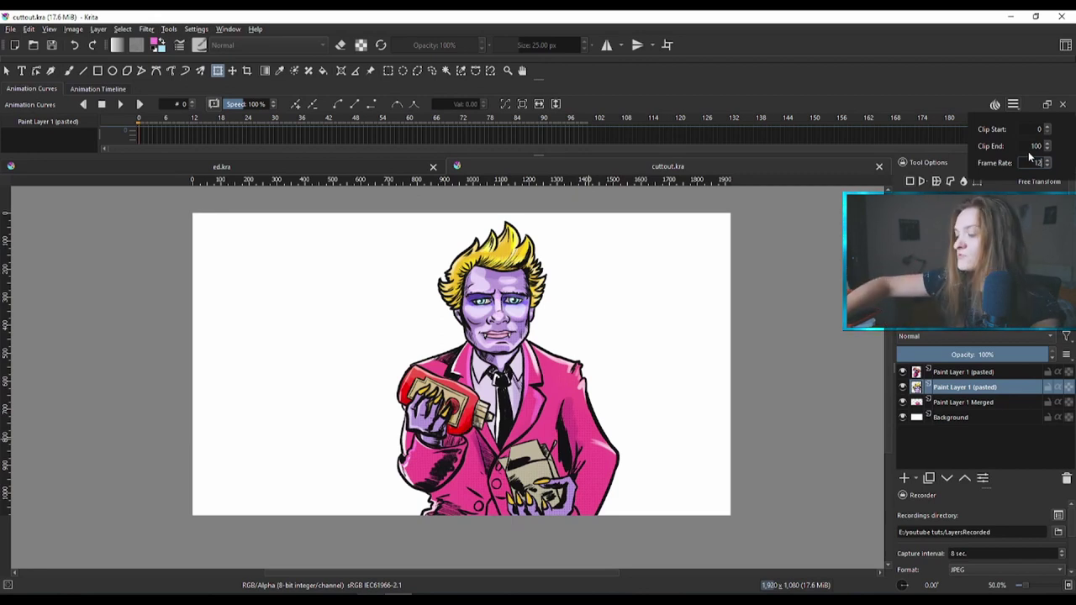
pyautogui.press('Return')
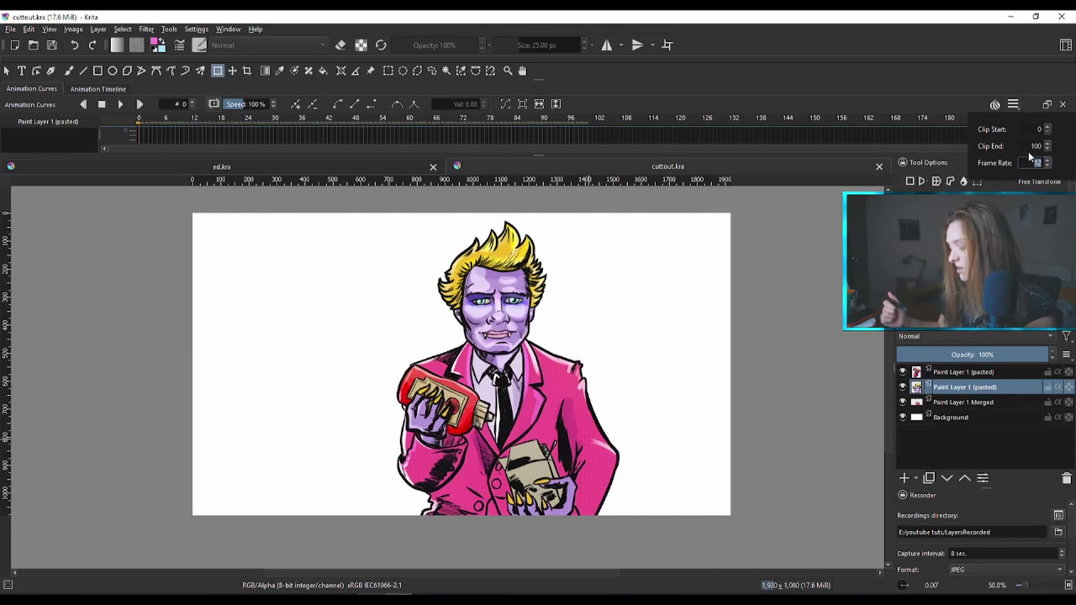
pyautogui.hotkey('shift', 'Tab')
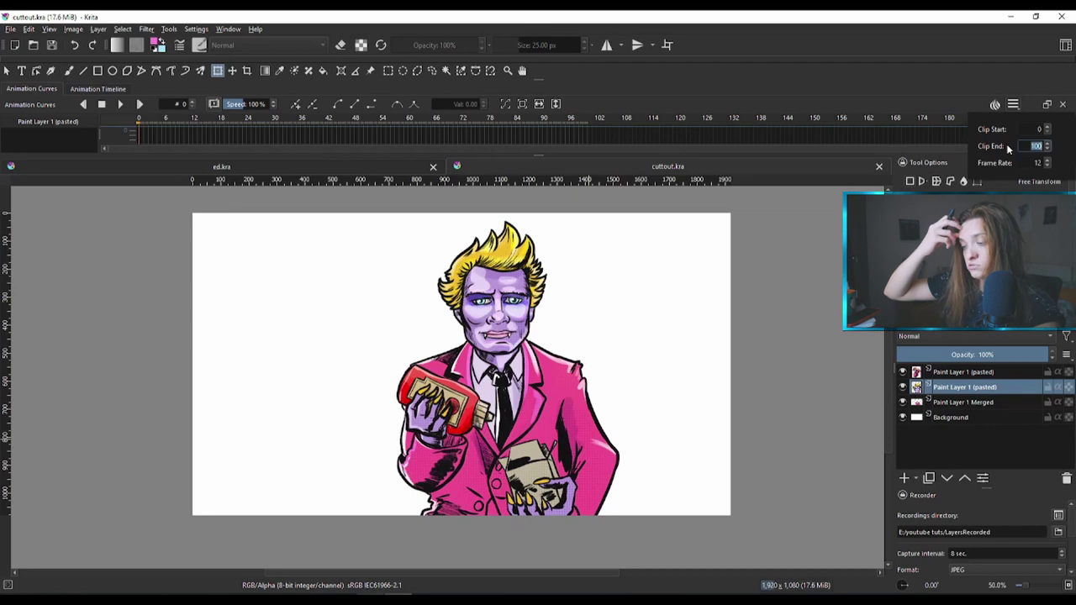
pyautogui.write('7')
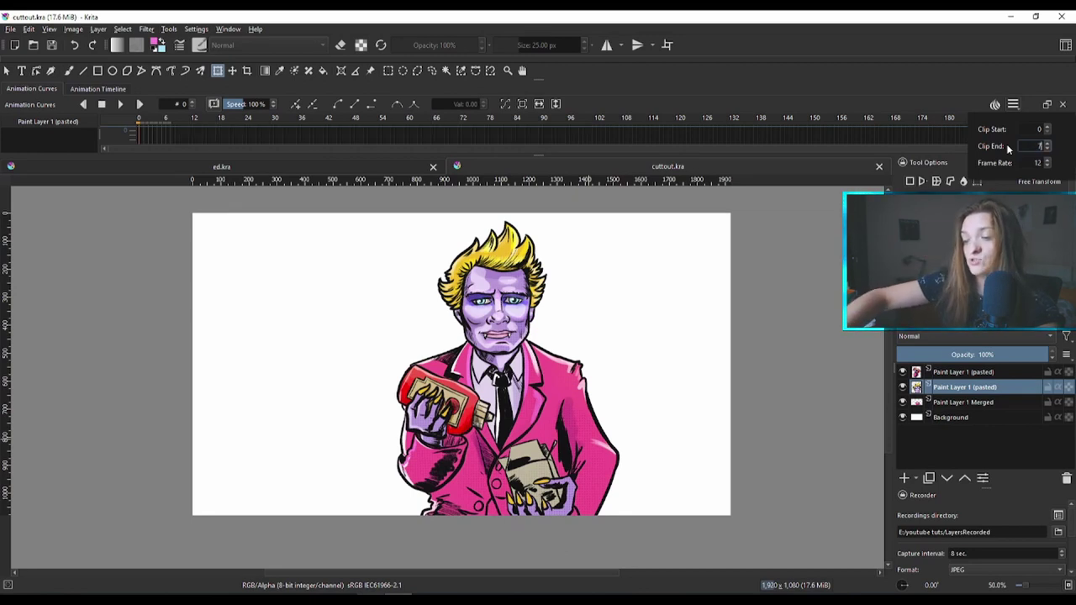
pyautogui.write('2')
pyautogui.press('Return')
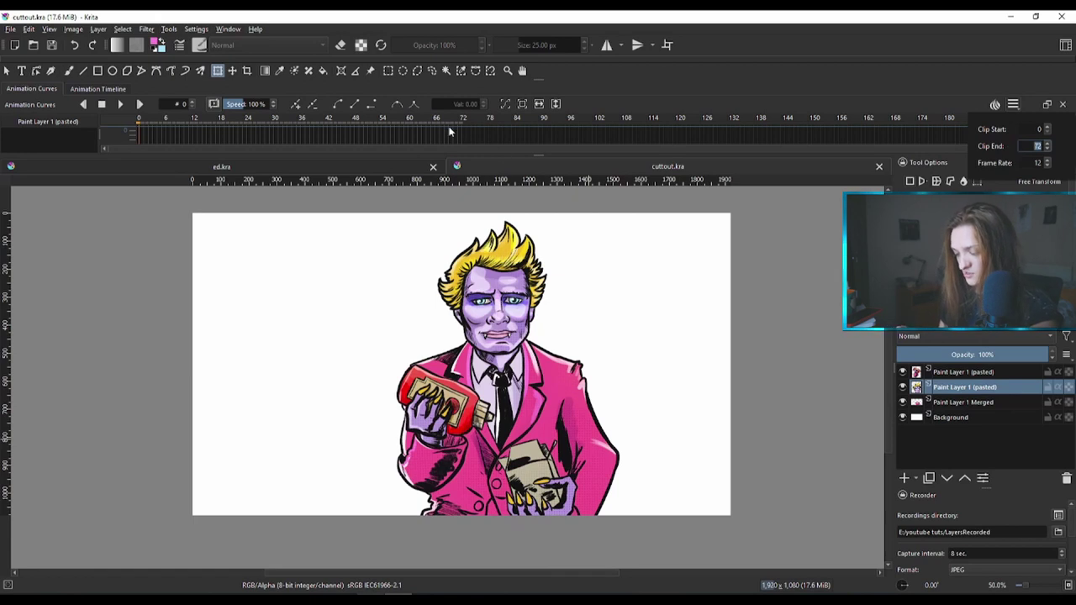
# Enlarge the animation curves panel and jump to frame 72.
pyautogui.click(537, 158)
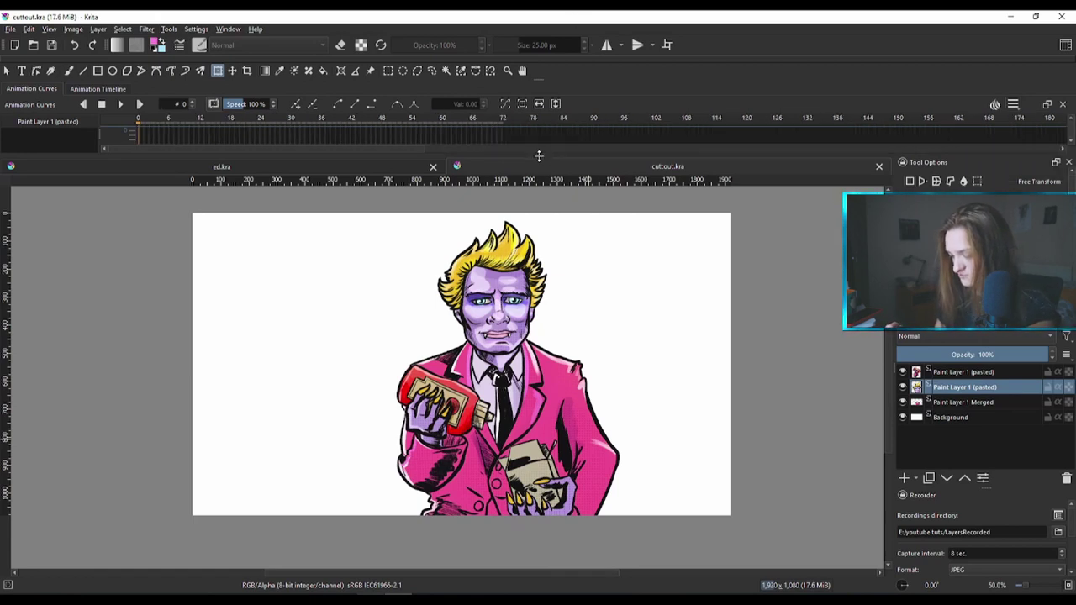
pyautogui.moveTo(539, 156); pyautogui.dragTo(539, 230)
pyautogui.click(501, 135)
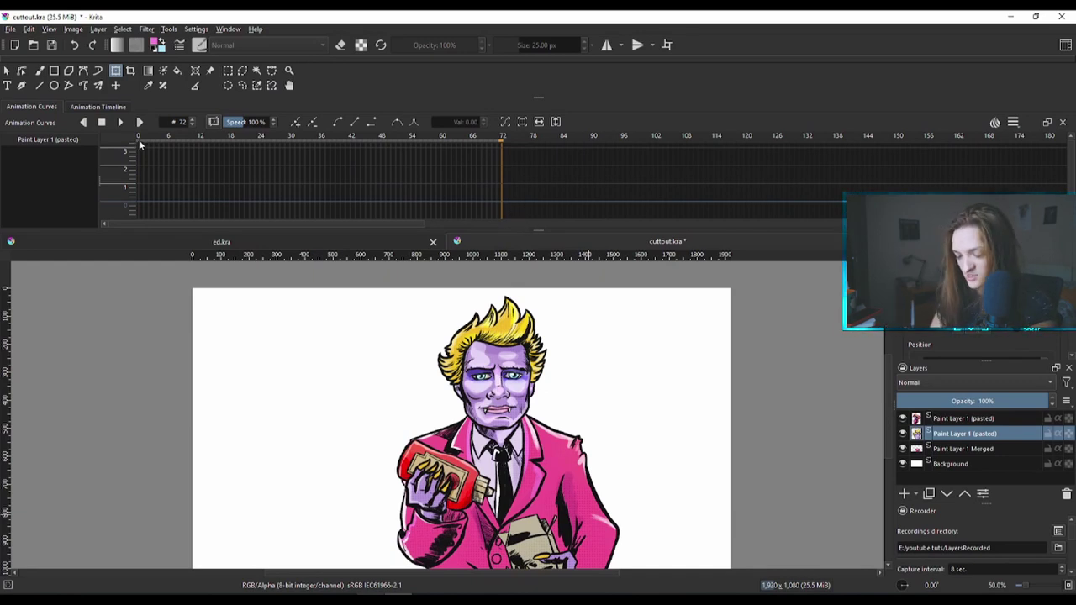
# Return to frame 0 and rename the merged layer to 'body'.
pyautogui.click(139, 141)
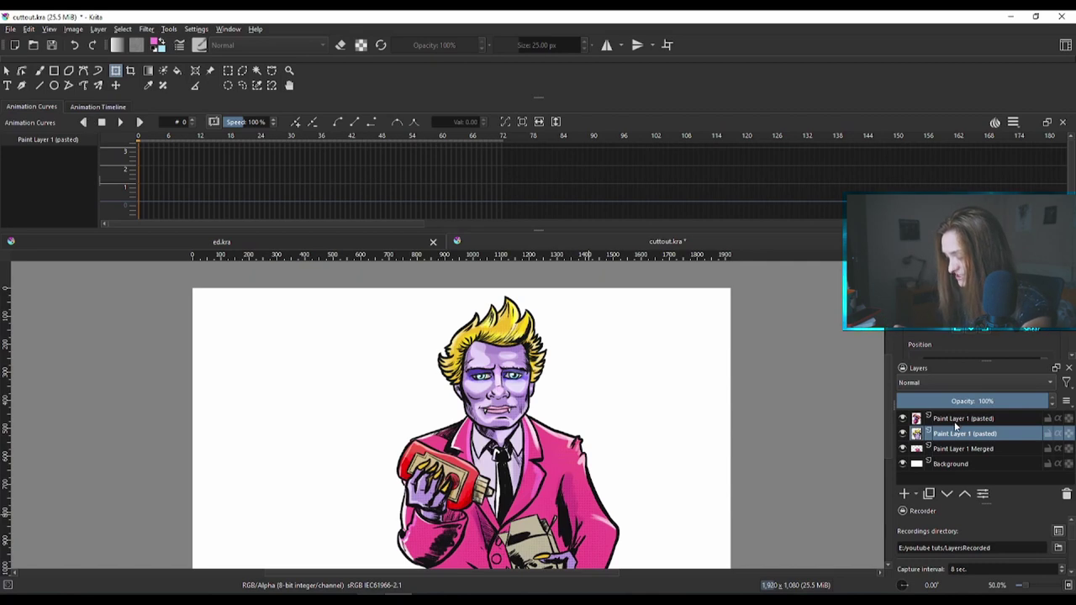
pyautogui.click(902, 449)
pyautogui.click(901, 449)
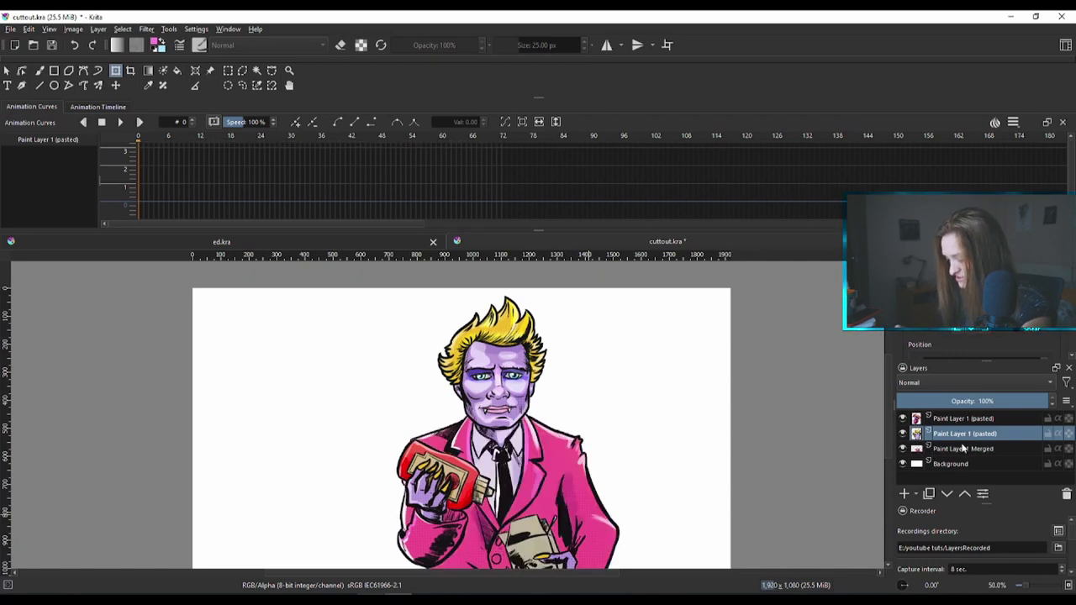
pyautogui.doubleClick(964, 449)
pyautogui.moveTo(950, 416)
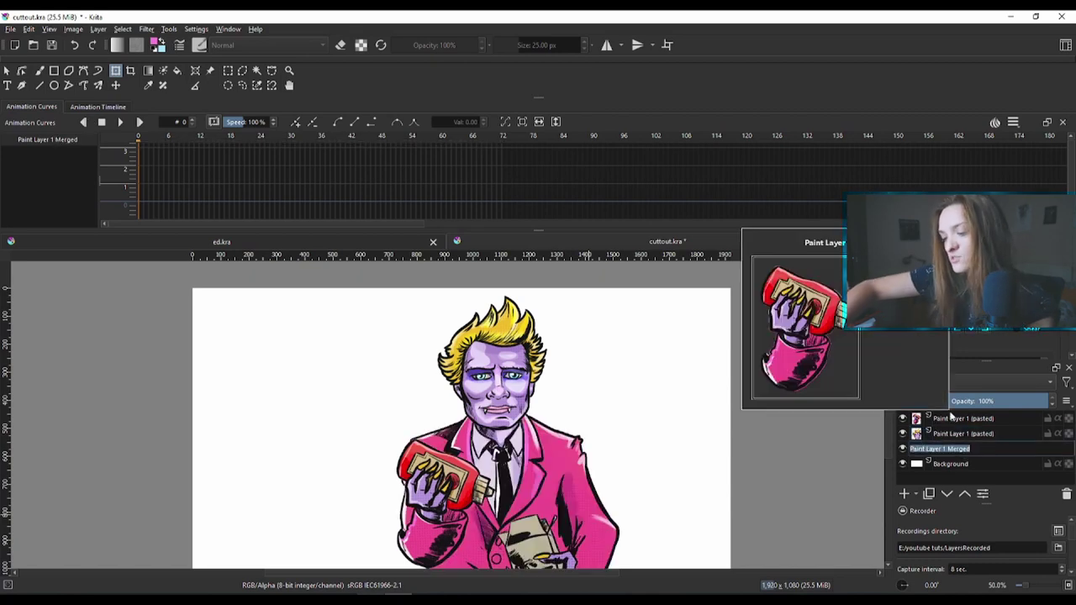
pyautogui.write('body')
pyautogui.press('Return')
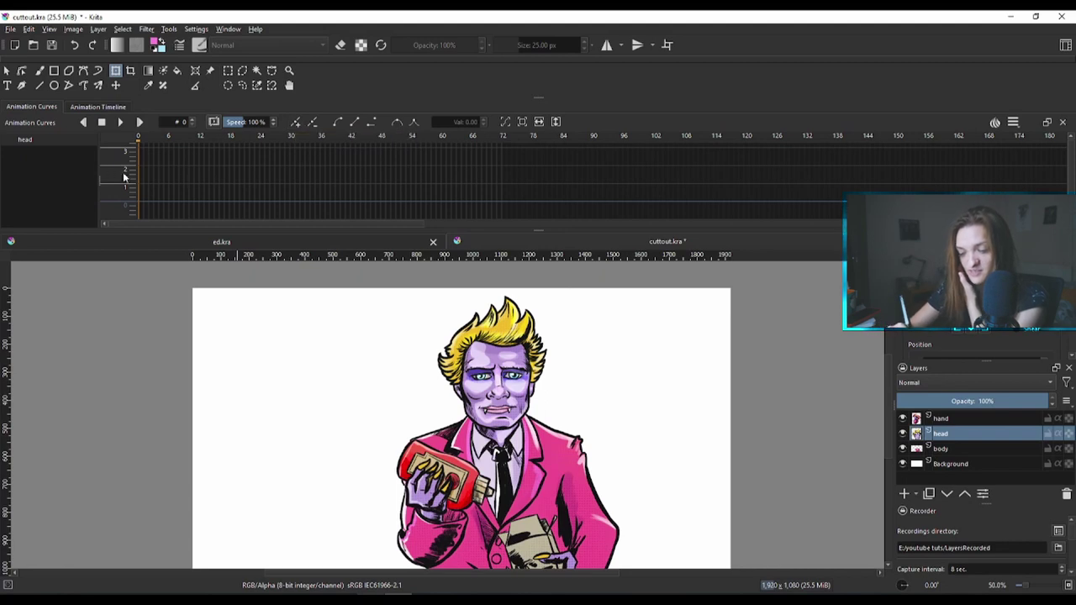
# Key the head layer's Opacity at frame 0 in the Animation Curves docker.
pyautogui.click(298, 126)
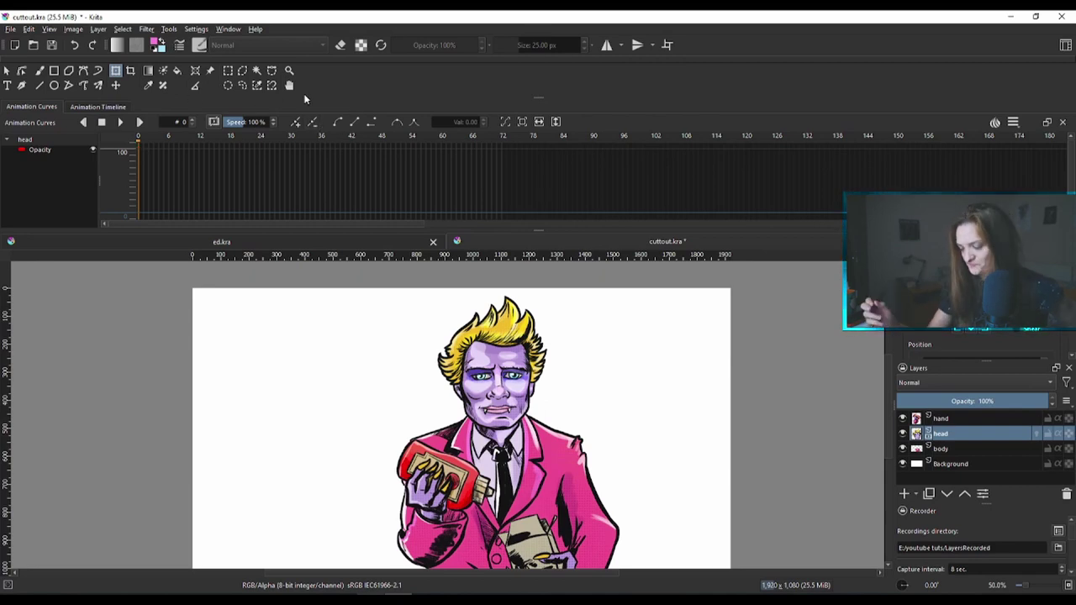
# Attach Transform Mask 1 to the head layer from its Add menu.
pyautogui.rightClick(988, 433)
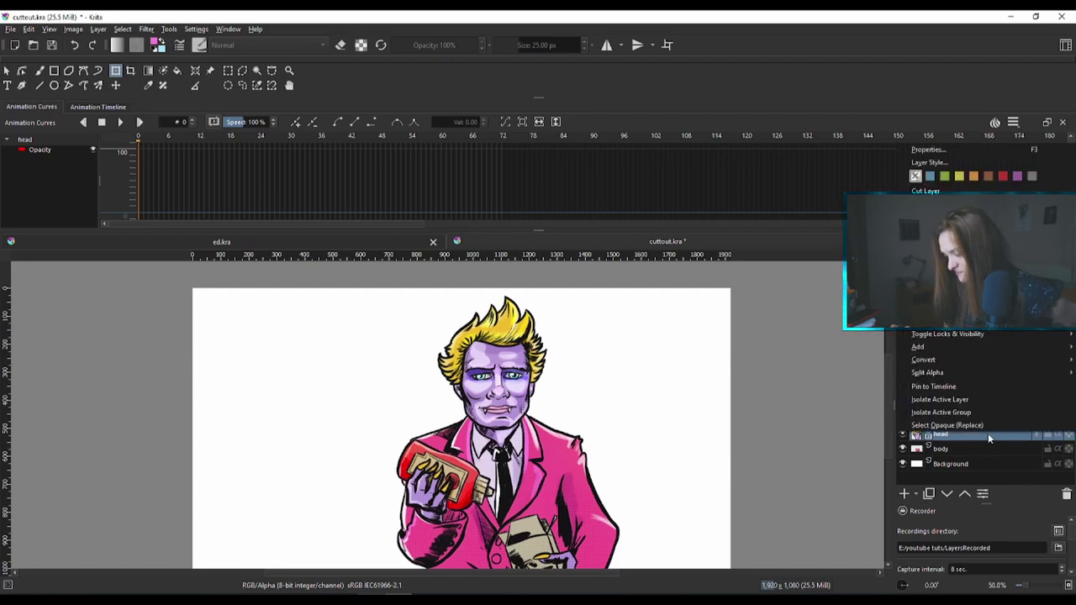
pyautogui.moveTo(961, 345)
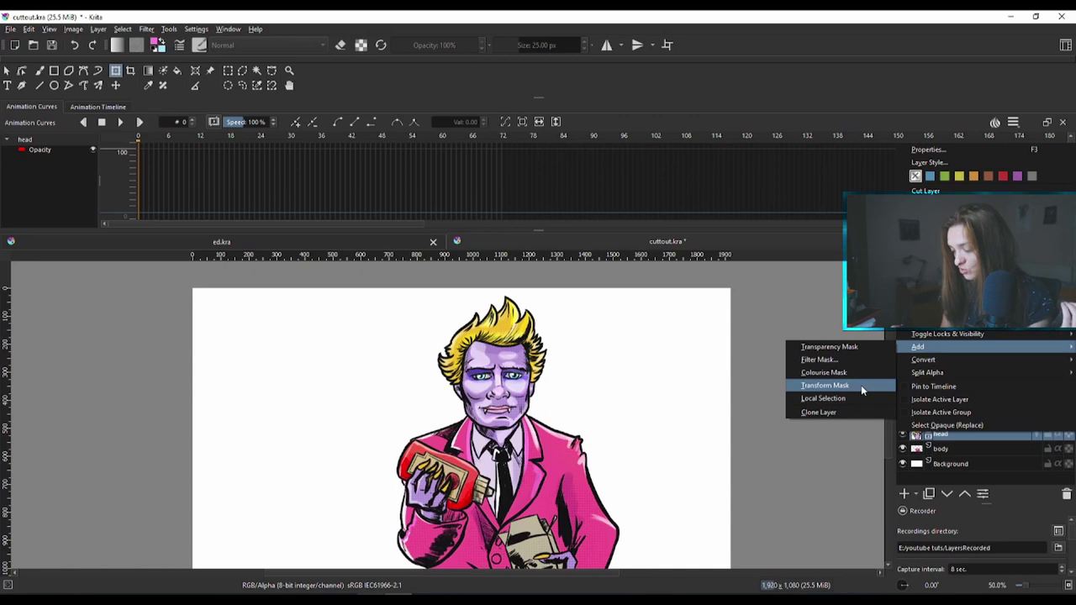
pyautogui.click(861, 385)
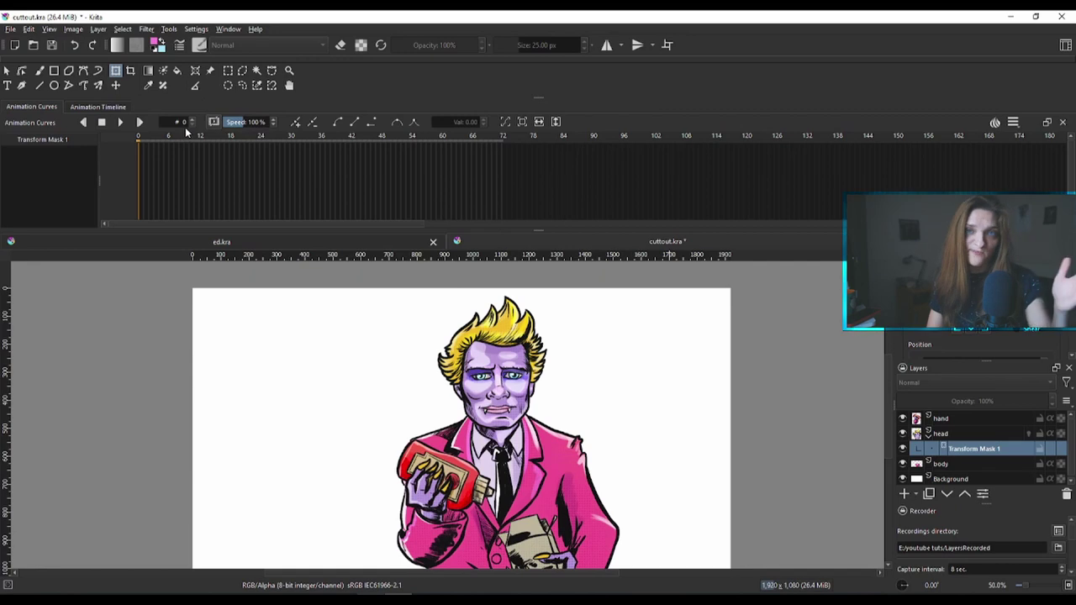
# Key Transform Mask 1 at frames 0 and 72, then scrub back toward frame 36.
pyautogui.click(296, 123)
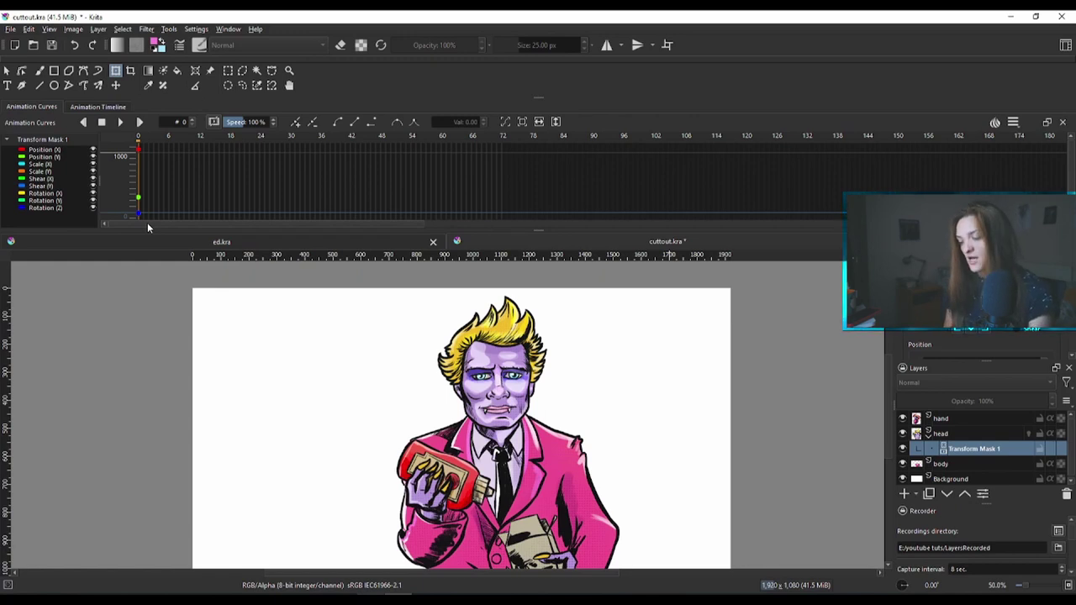
pyautogui.click(502, 144)
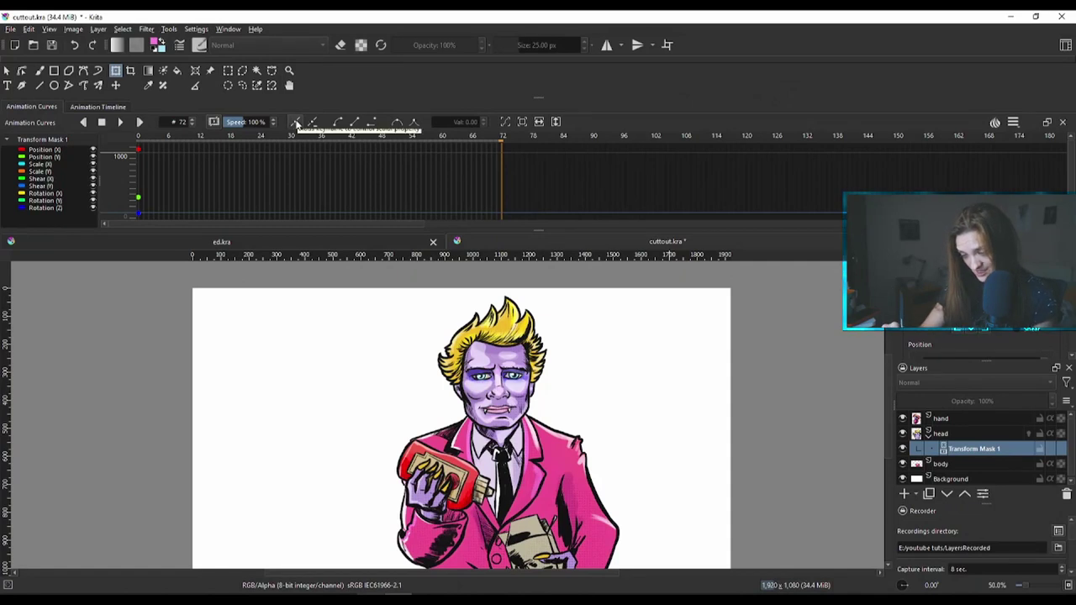
pyautogui.click(296, 124)
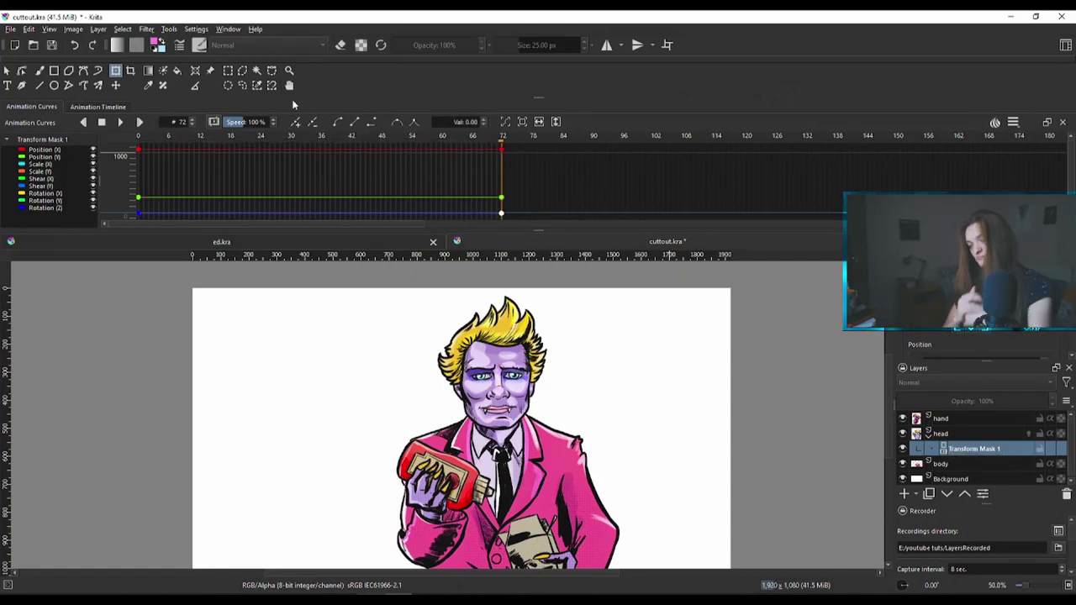
pyautogui.moveTo(165, 139); pyautogui.dragTo(385, 137)
pyautogui.moveTo(320, 140); pyautogui.dragTo(202, 128)
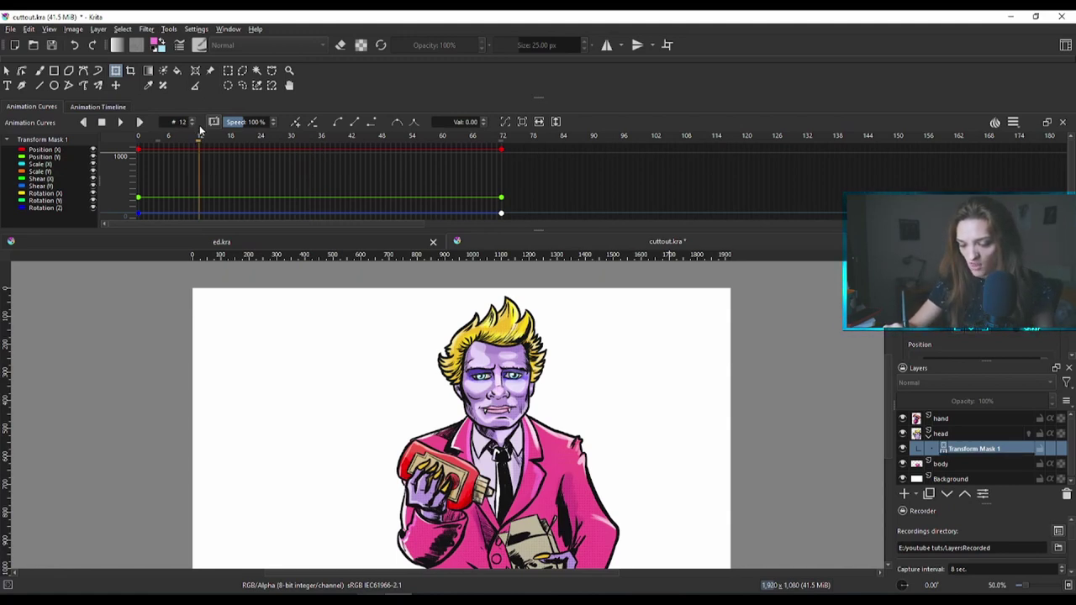
# Nudge the head slightly down at frame 12 and set another head keyframe at frame 24.
pyautogui.scroll(1, 541, 406)
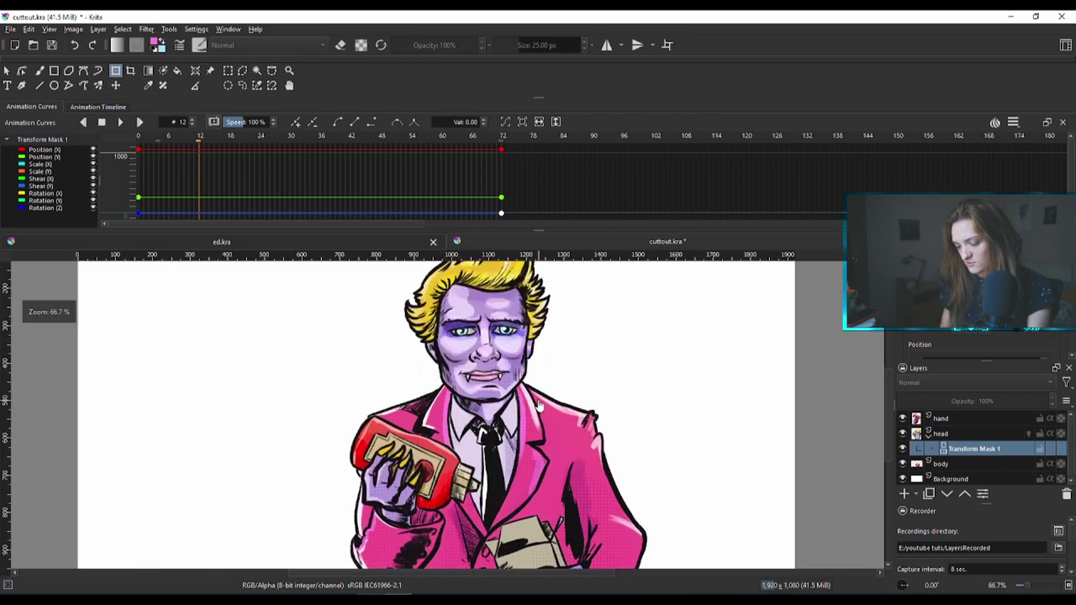
pyautogui.press('-')
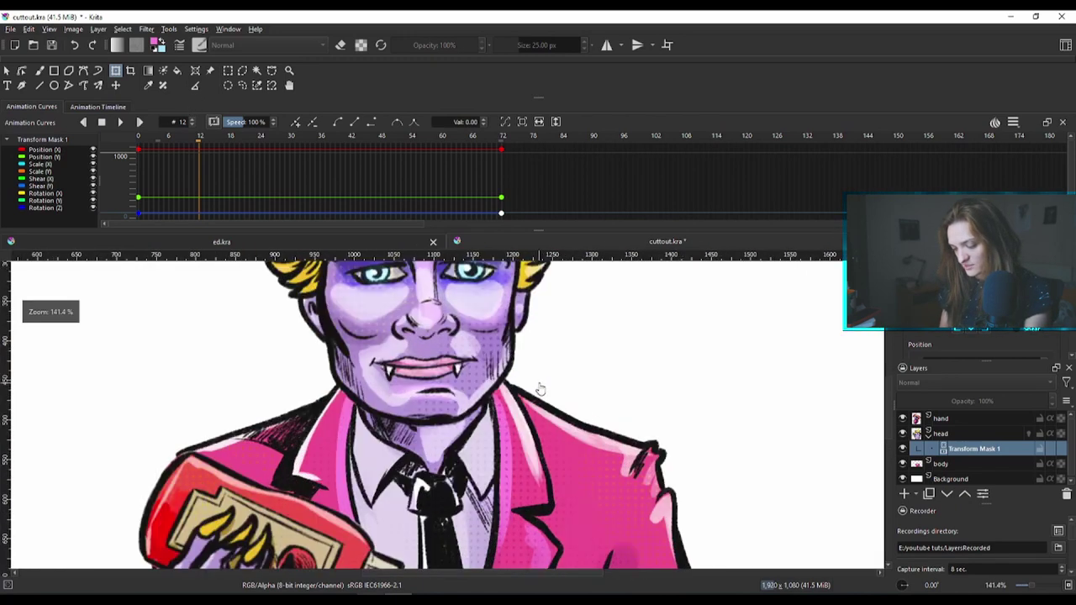
pyautogui.moveTo(668, 380); pyautogui.dragTo(660, 402)
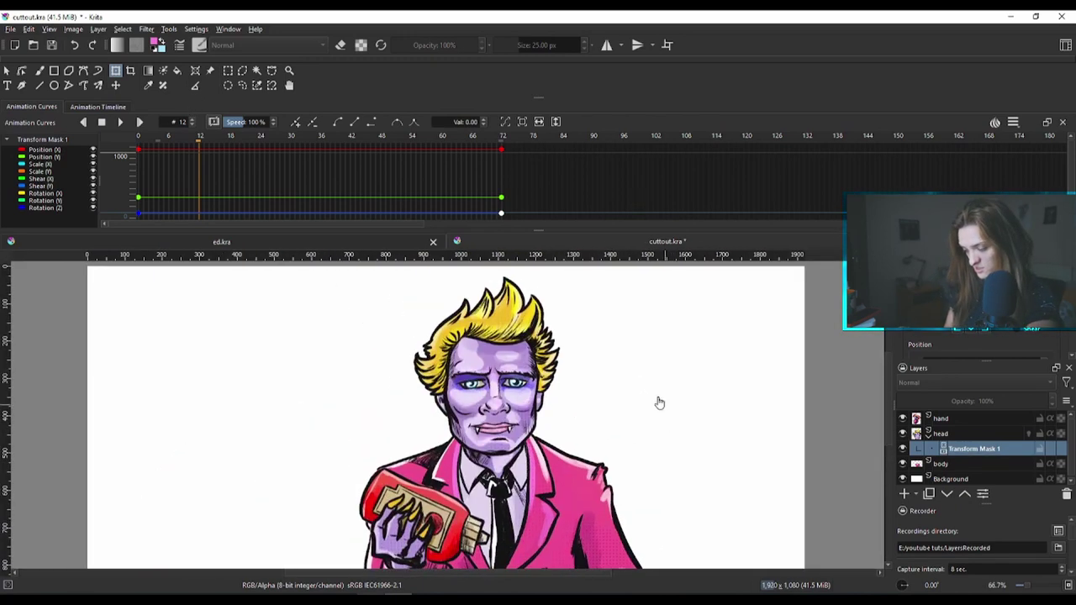
pyautogui.moveTo(534, 363); pyautogui.dragTo(535, 375)
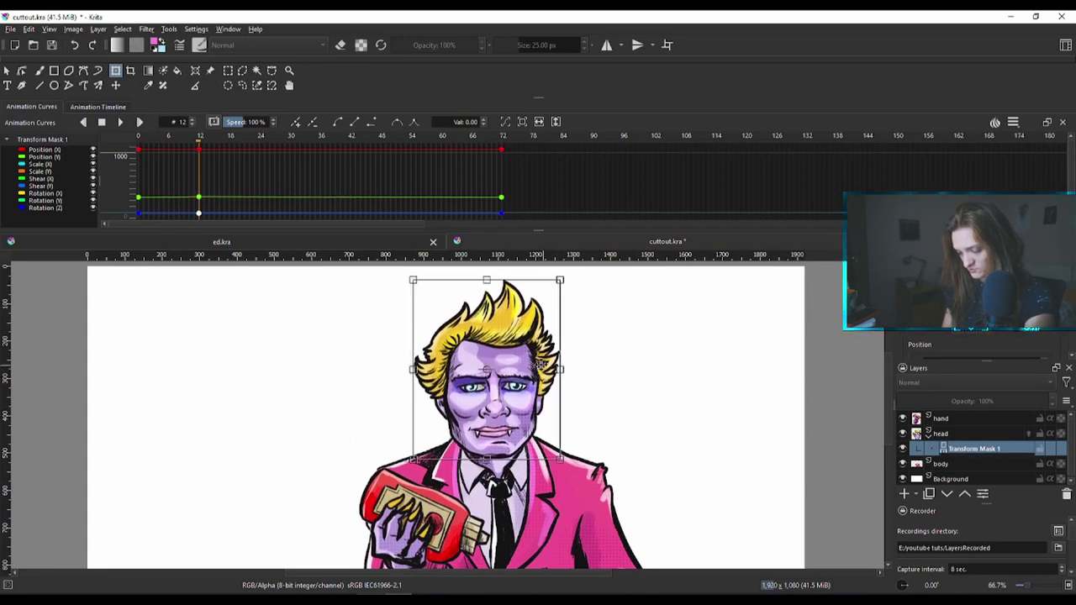
pyautogui.click(262, 138)
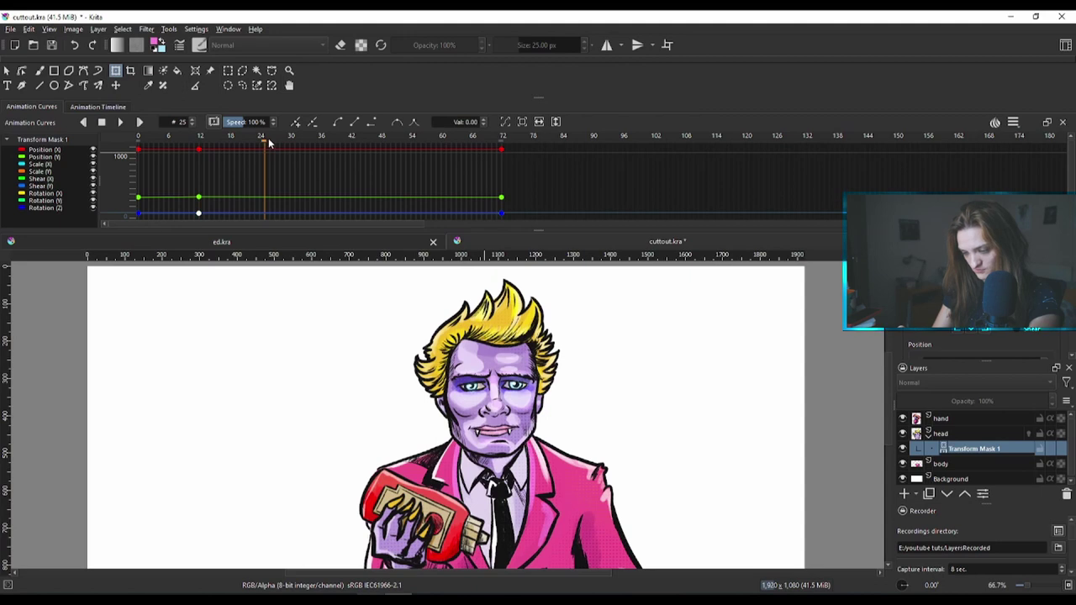
pyautogui.click(531, 417)
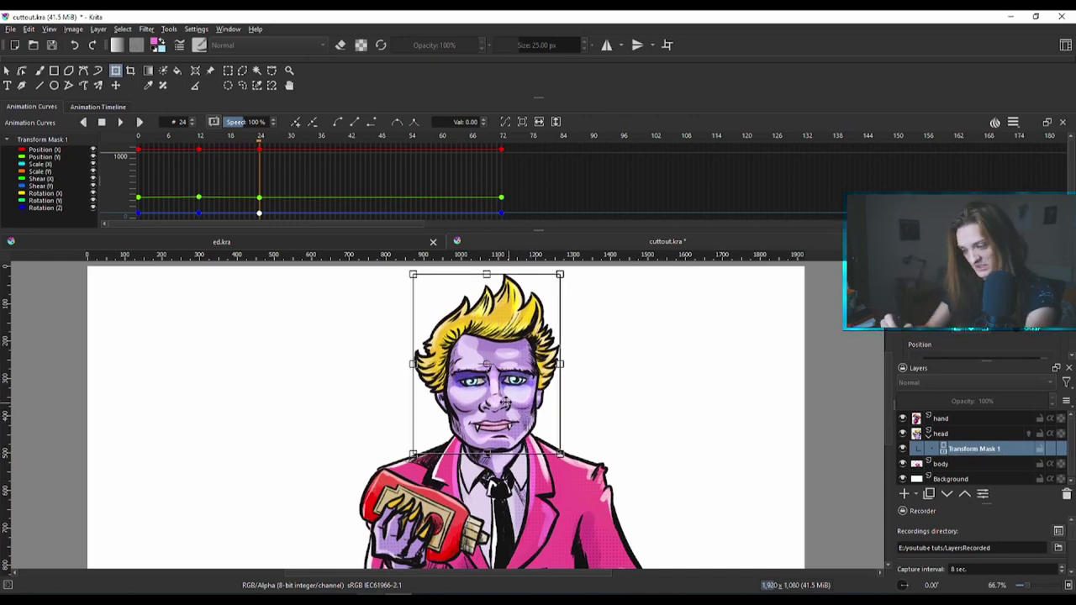
# Lower the head at frame 36, raise it at frame 48, and key it at frame 61.
pyautogui.click(316, 146)
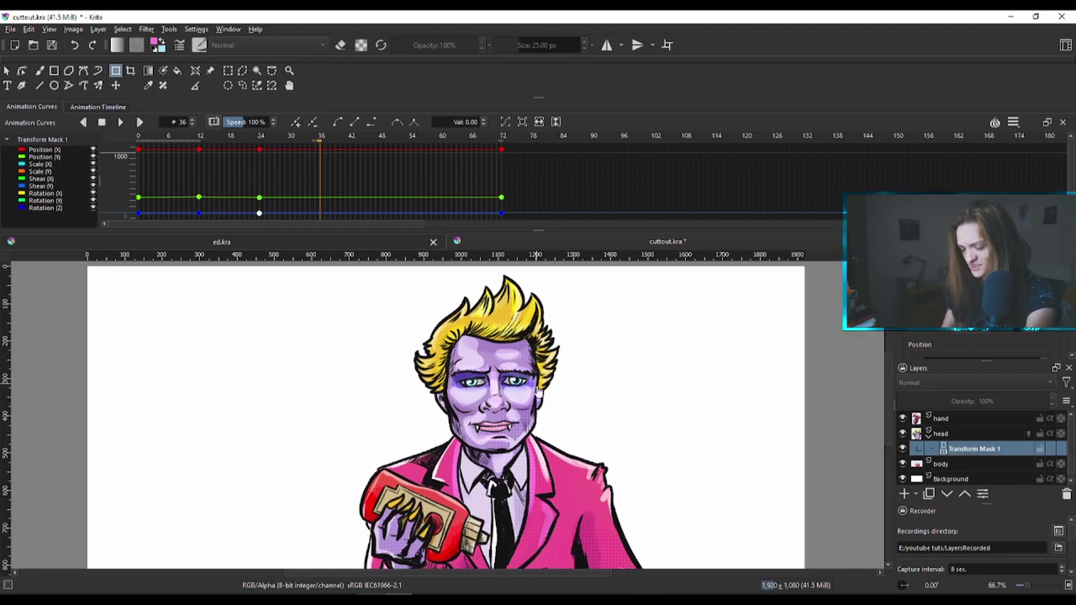
pyautogui.click(539, 385)
pyautogui.moveTo(542, 383); pyautogui.dragTo(542, 390)
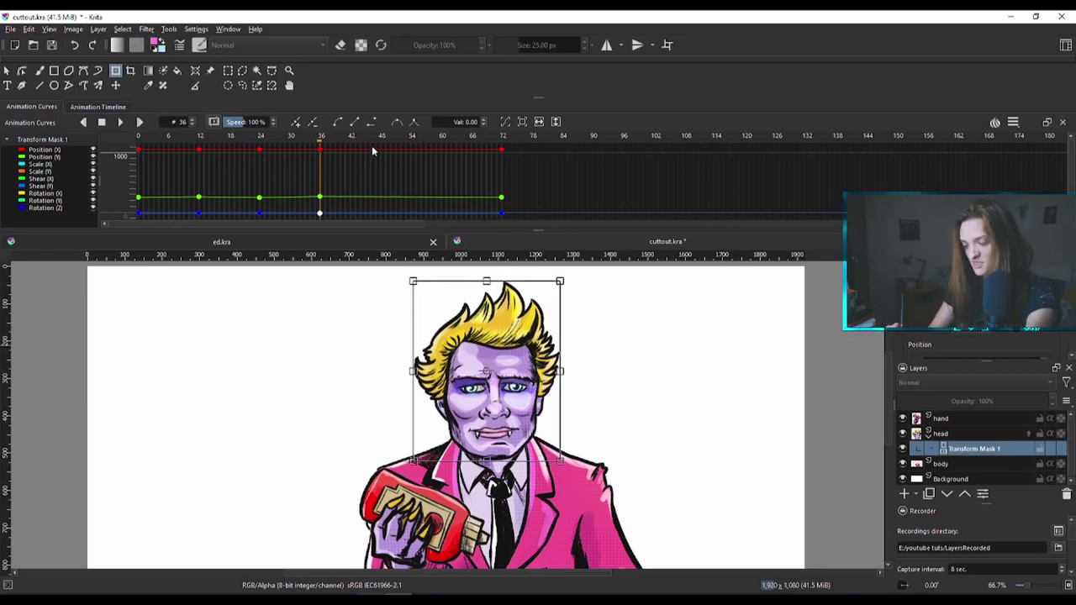
pyautogui.click(386, 140)
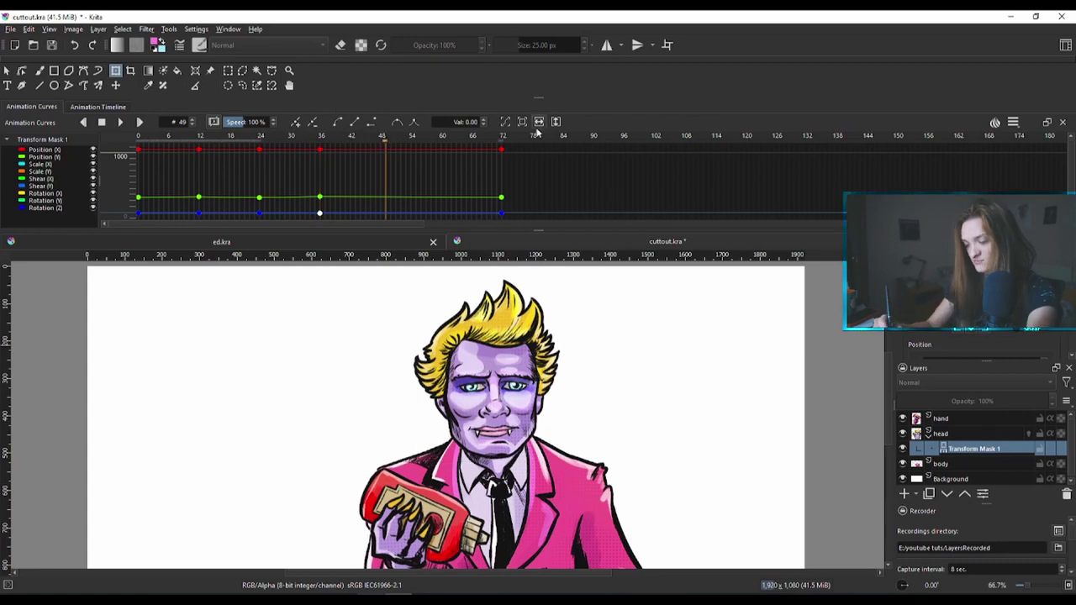
pyautogui.click(383, 144)
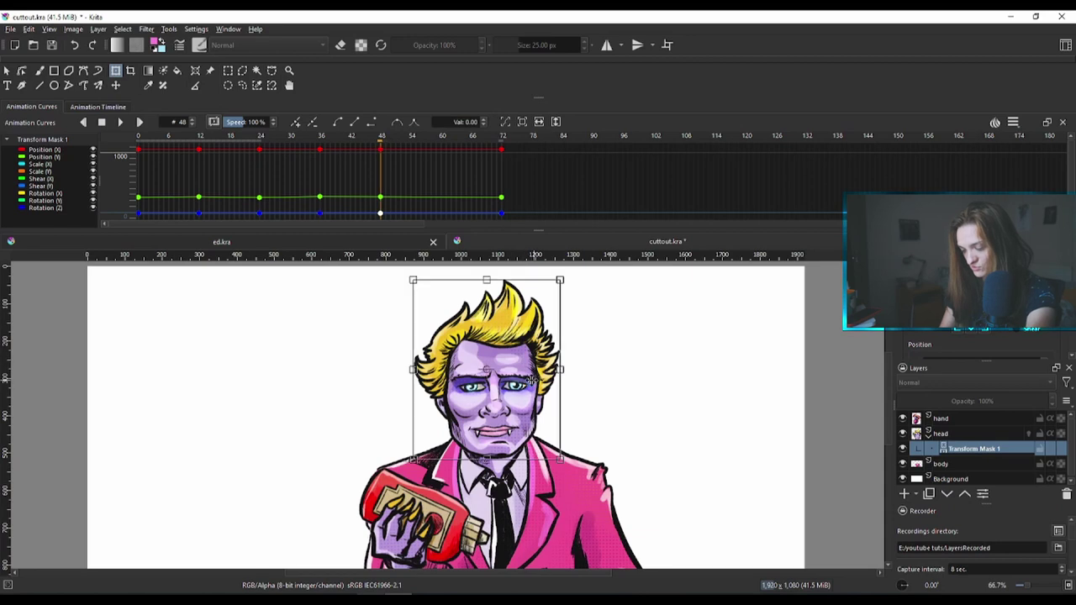
pyautogui.moveTo(535, 395); pyautogui.dragTo(534, 388)
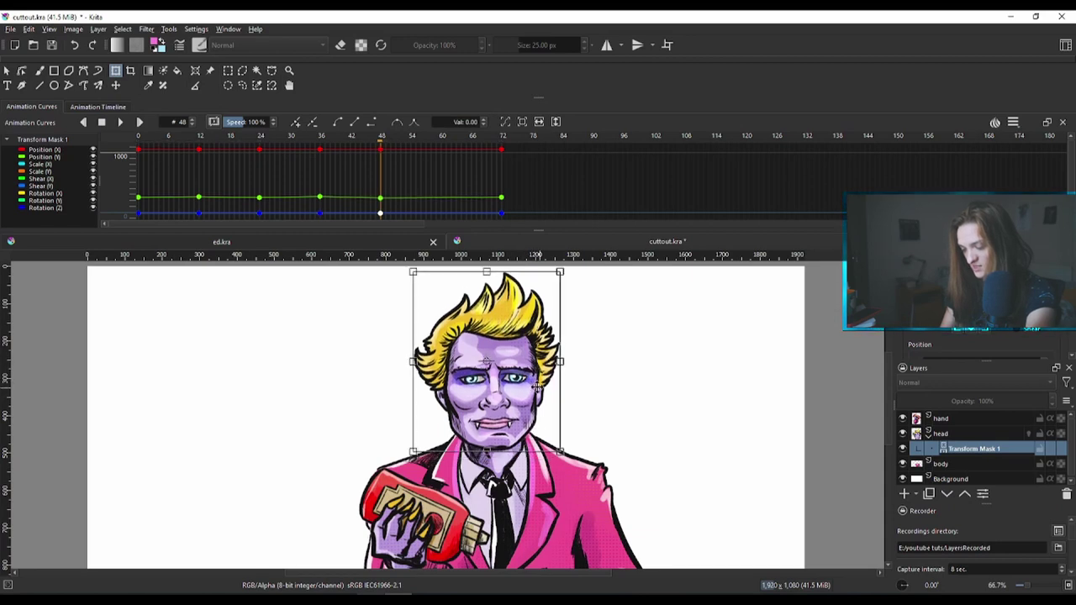
pyautogui.click(445, 144)
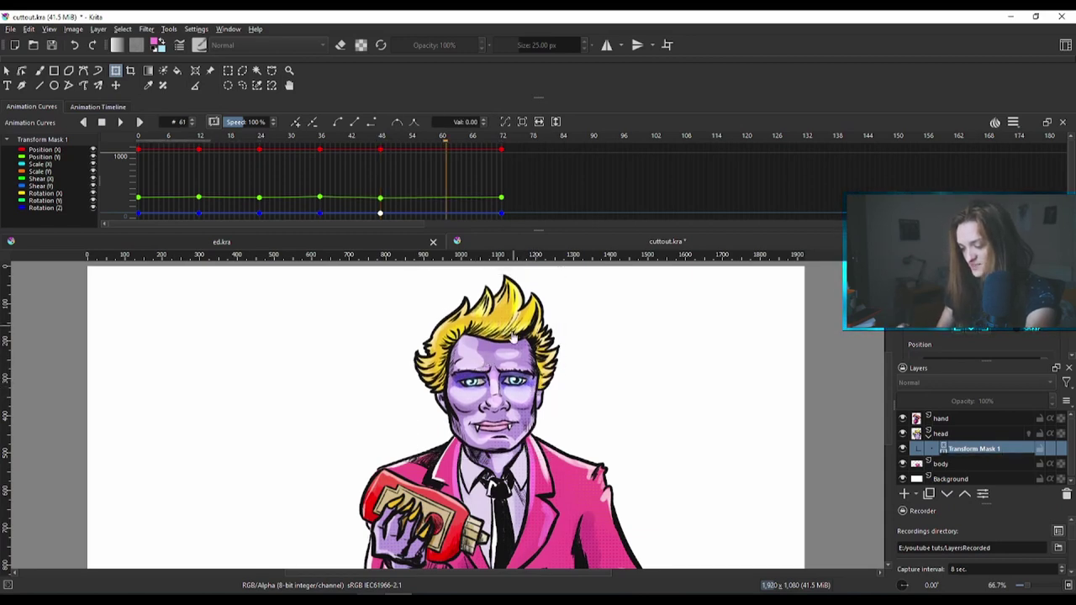
pyautogui.moveTo(523, 380); pyautogui.dragTo(533, 370)
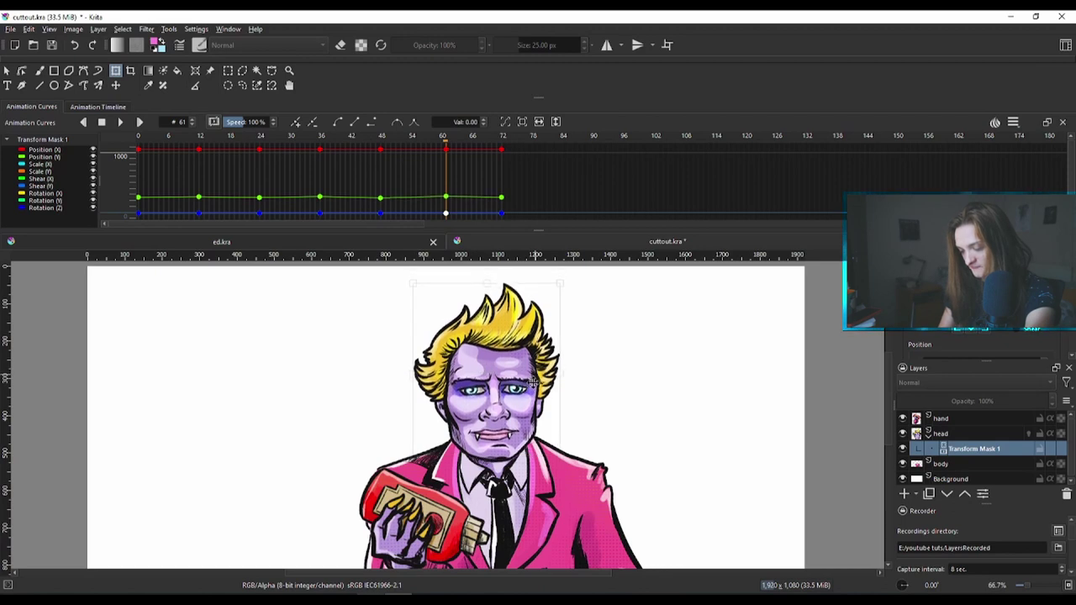
# Check frame 72, return to frame 0, and play the head animation.
pyautogui.click(502, 141)
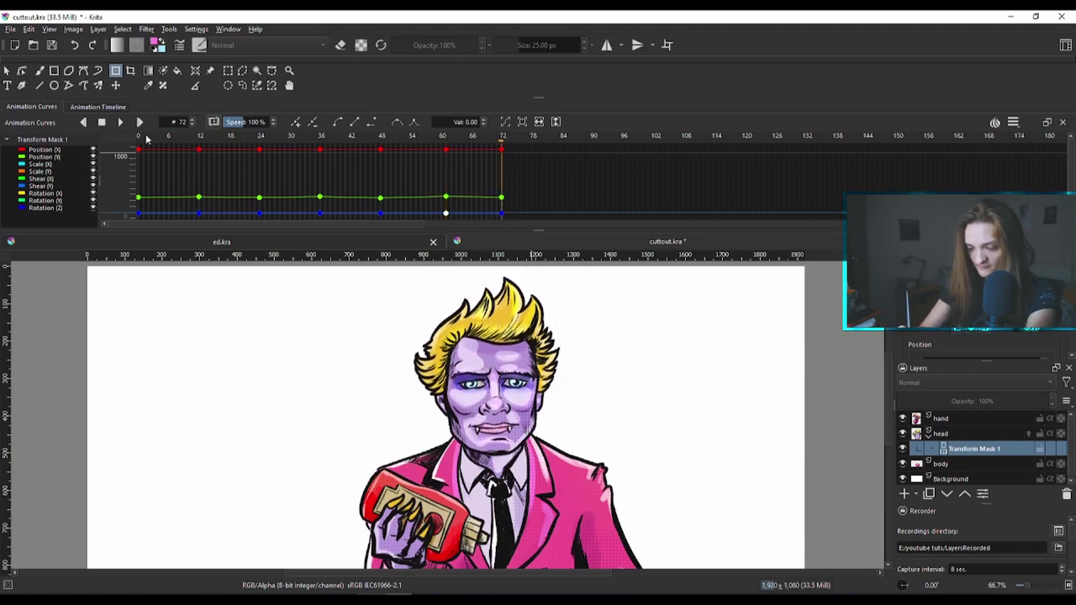
pyautogui.click(143, 138)
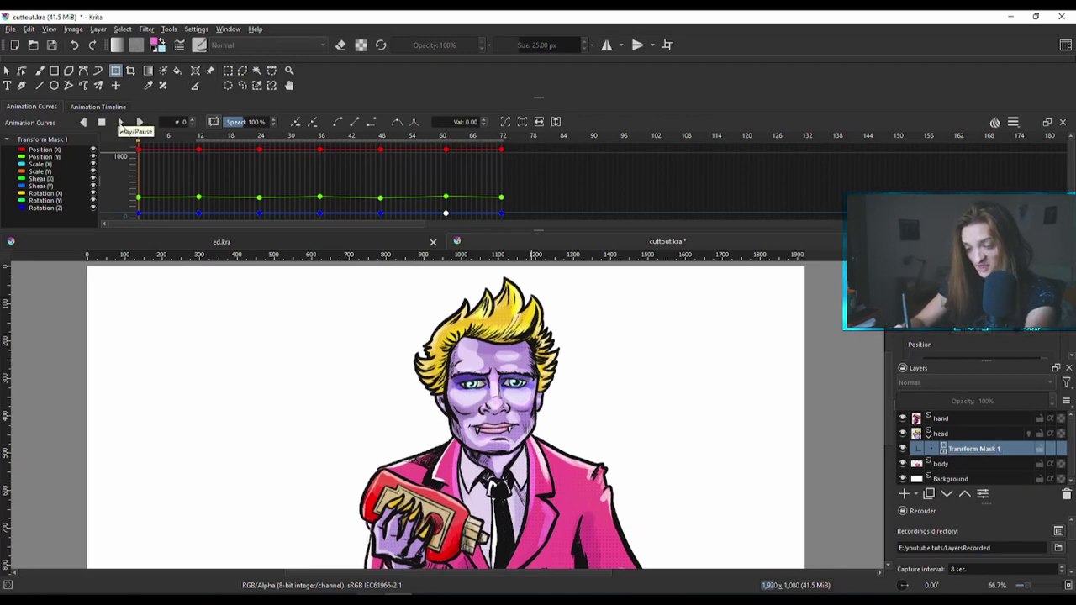
pyautogui.click(120, 123)
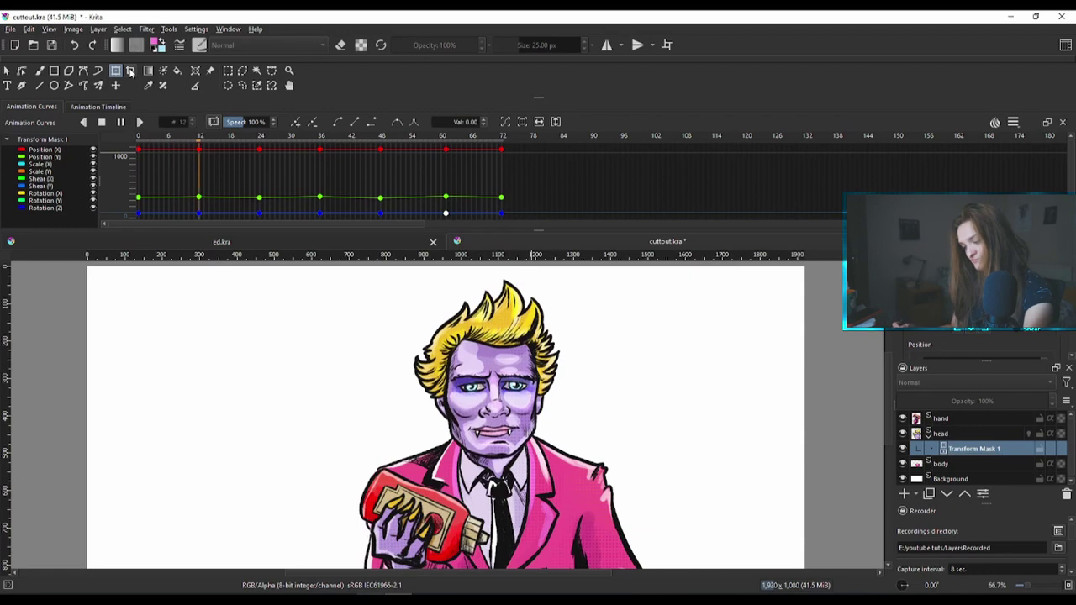
pyautogui.scroll(-2, 594, 494)
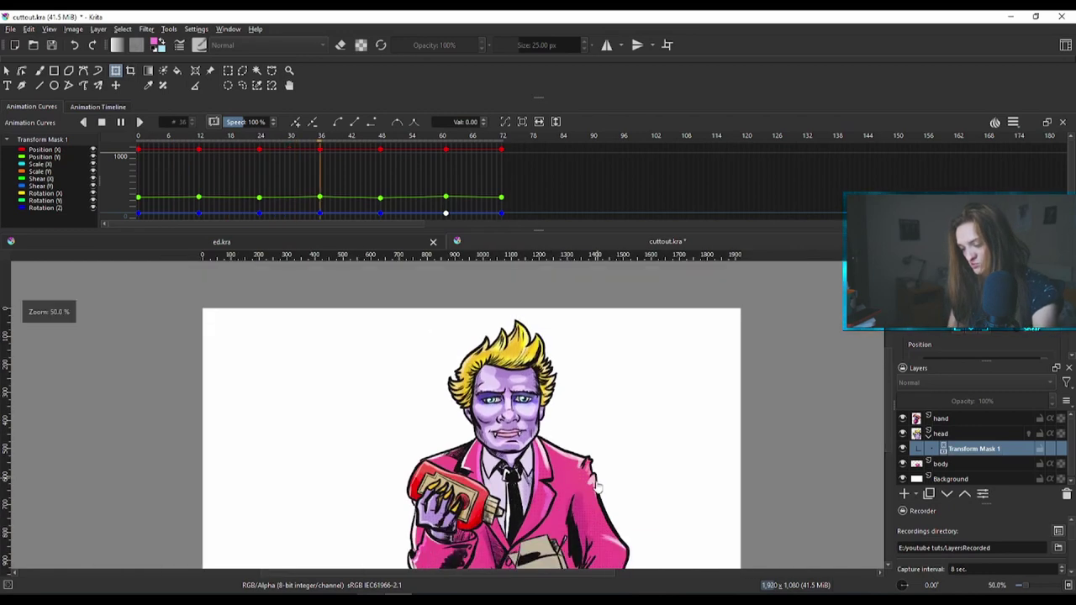
pyautogui.scroll(3, 448, 428)
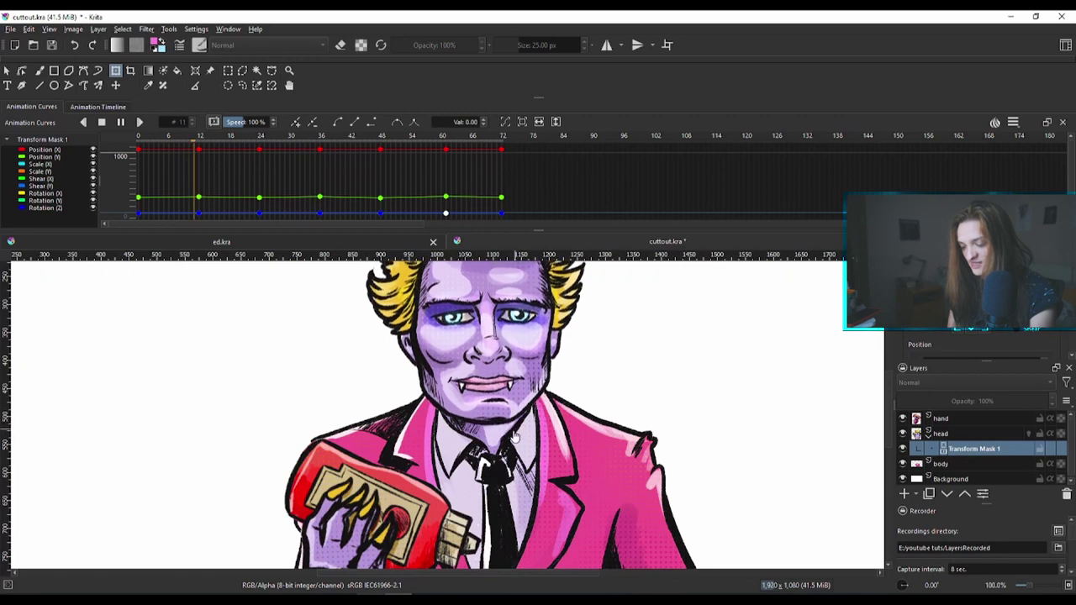
pyautogui.scroll(-1, 535, 443)
pyautogui.scroll(-2, 535, 443)
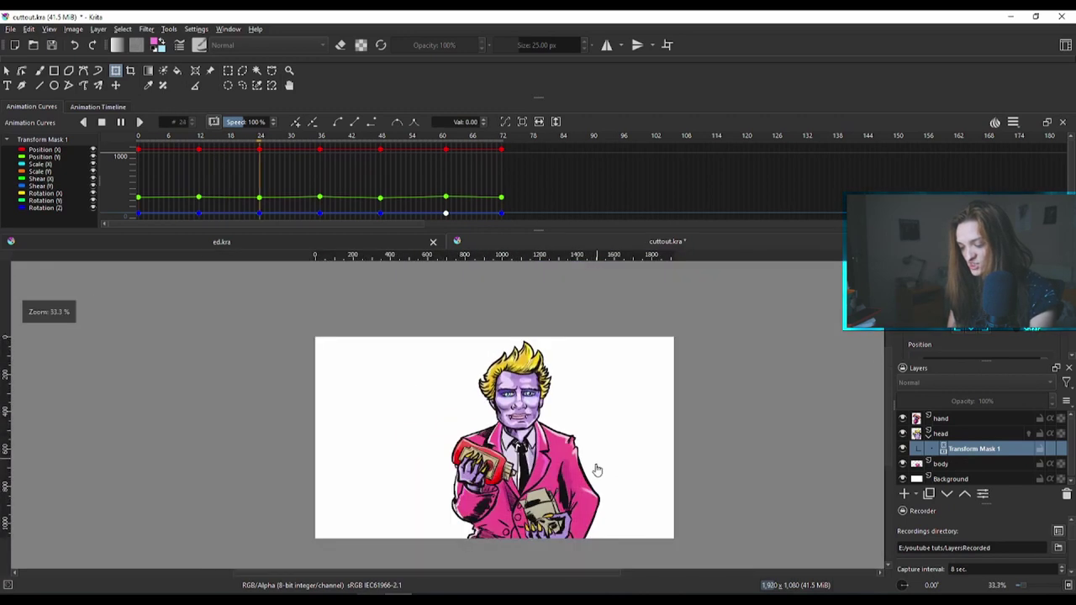
# Change the animation frame rate from 12 to 24 fps in the clip settings.
pyautogui.click(1012, 122)
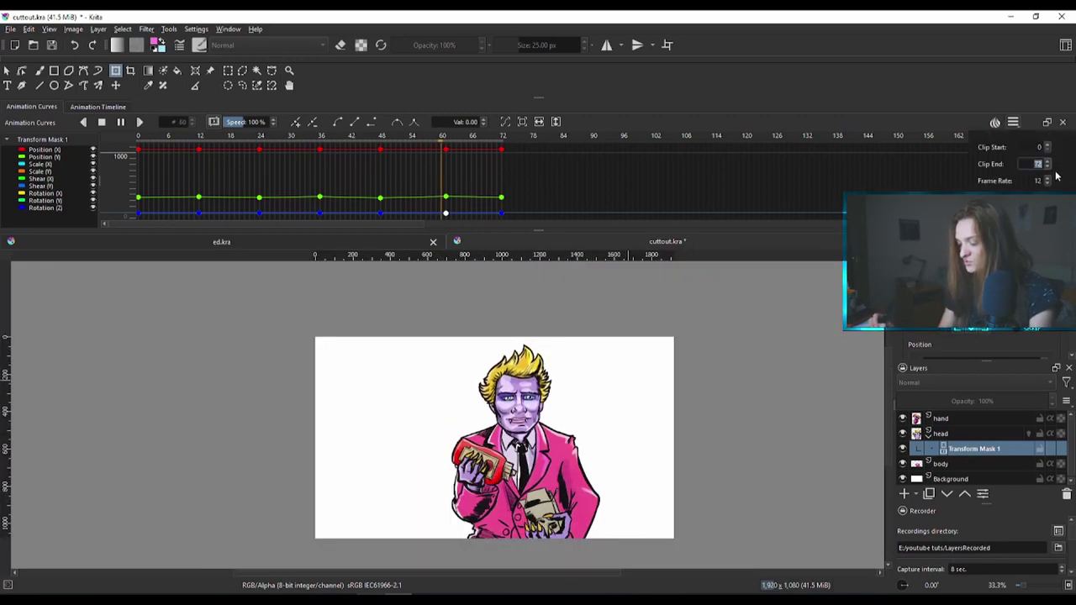
pyautogui.press('Tab')
pyautogui.write('24')
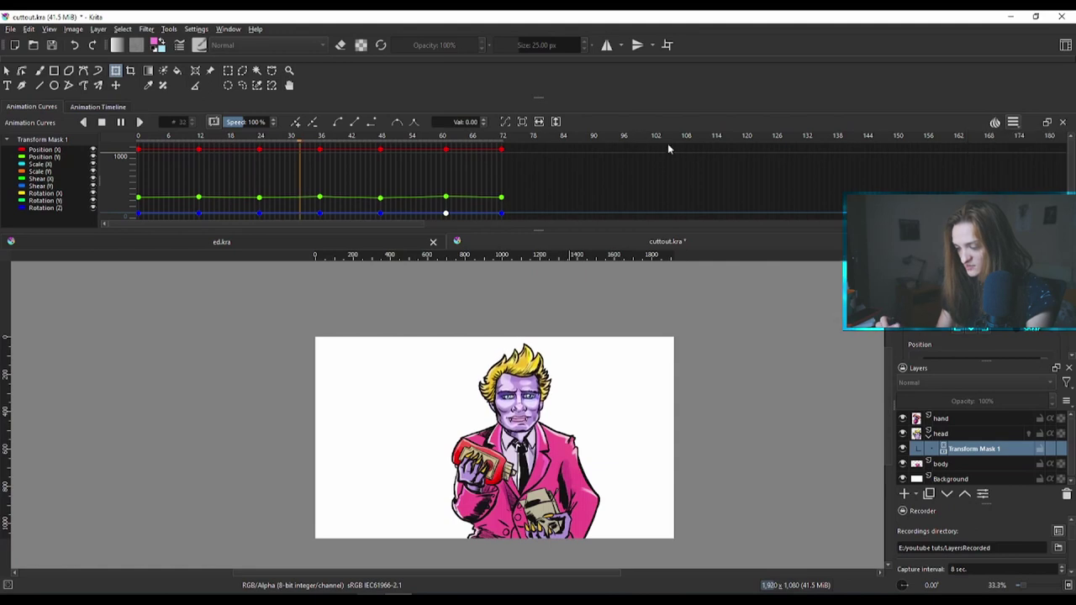
pyautogui.scroll(1, 550, 440)
pyautogui.scroll(-1, 539, 457)
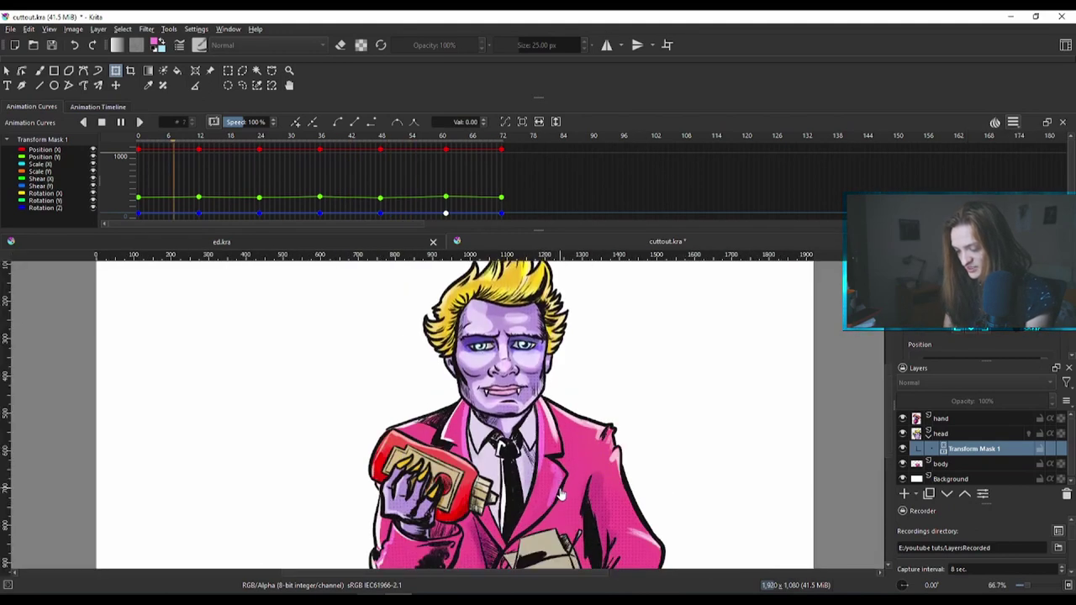
# Collapse the head group and add Transform Mask 1 to the hand layer.
pyautogui.click(928, 433)
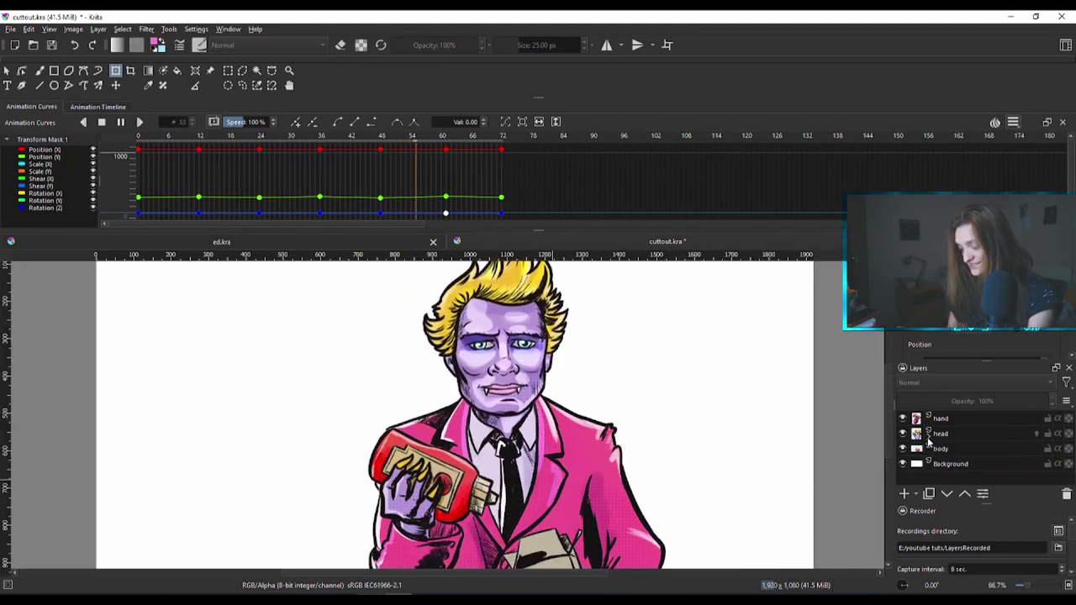
pyautogui.click(981, 420)
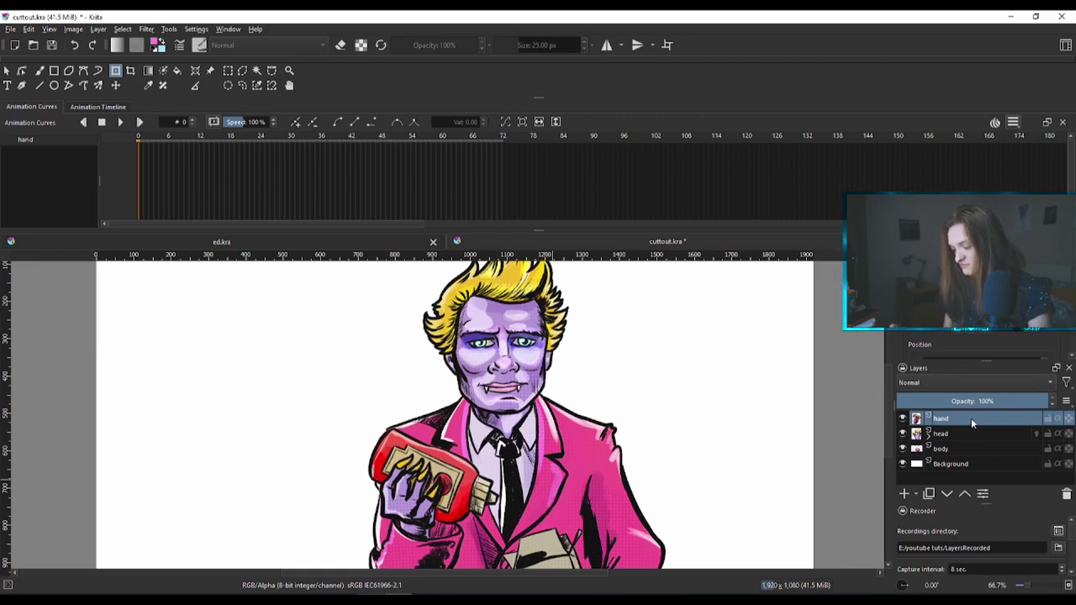
pyautogui.rightClick(971, 419)
pyautogui.moveTo(943, 334)
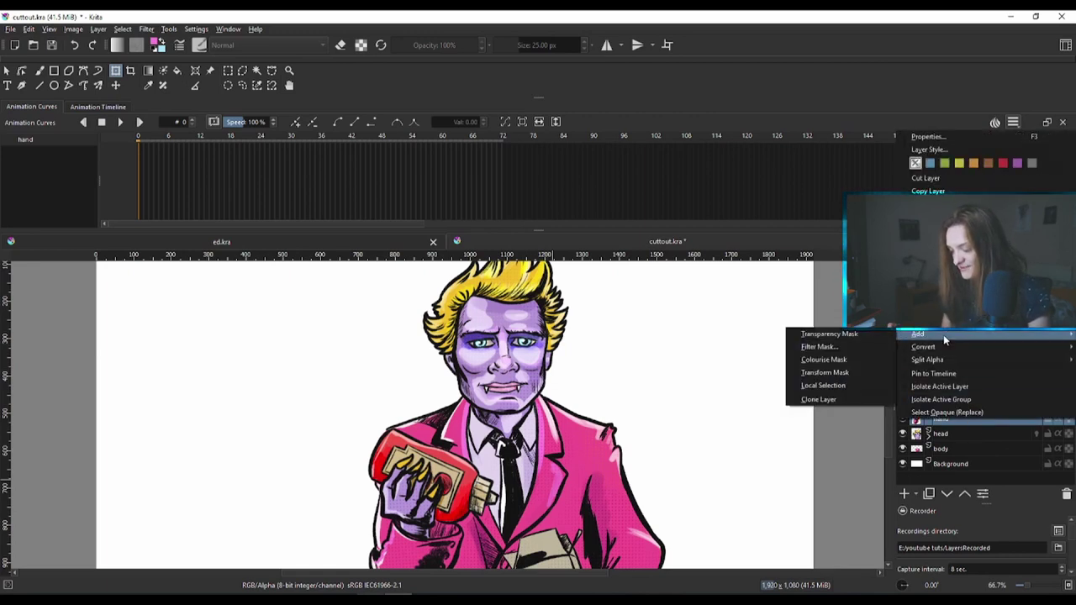
pyautogui.click(857, 377)
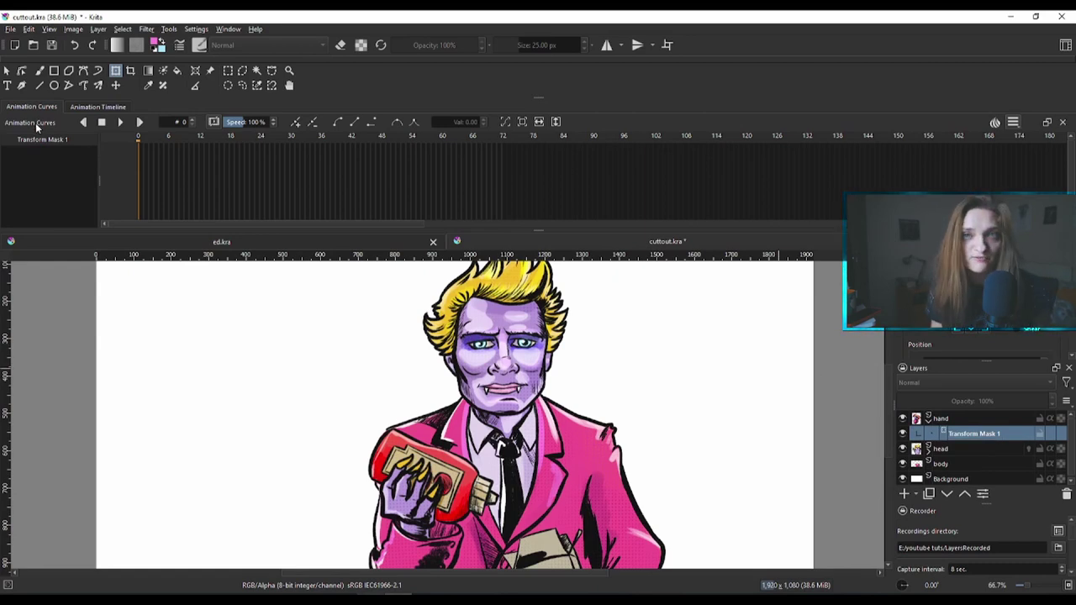
# Key the hand's Transform Mask 1 at frames 0 and 72.
pyautogui.click(296, 122)
pyautogui.click(502, 139)
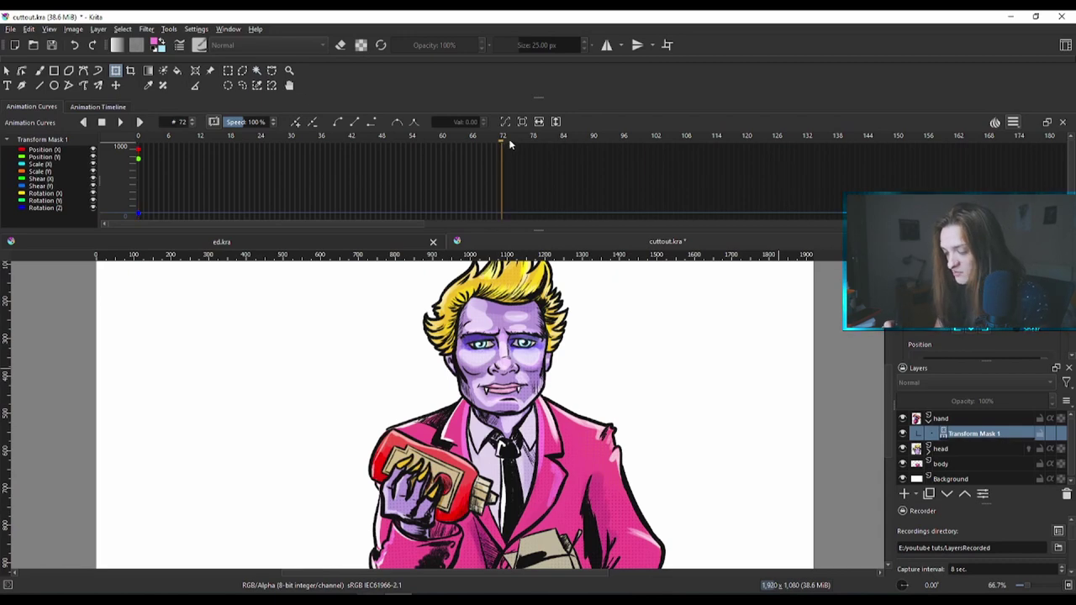
pyautogui.click(295, 123)
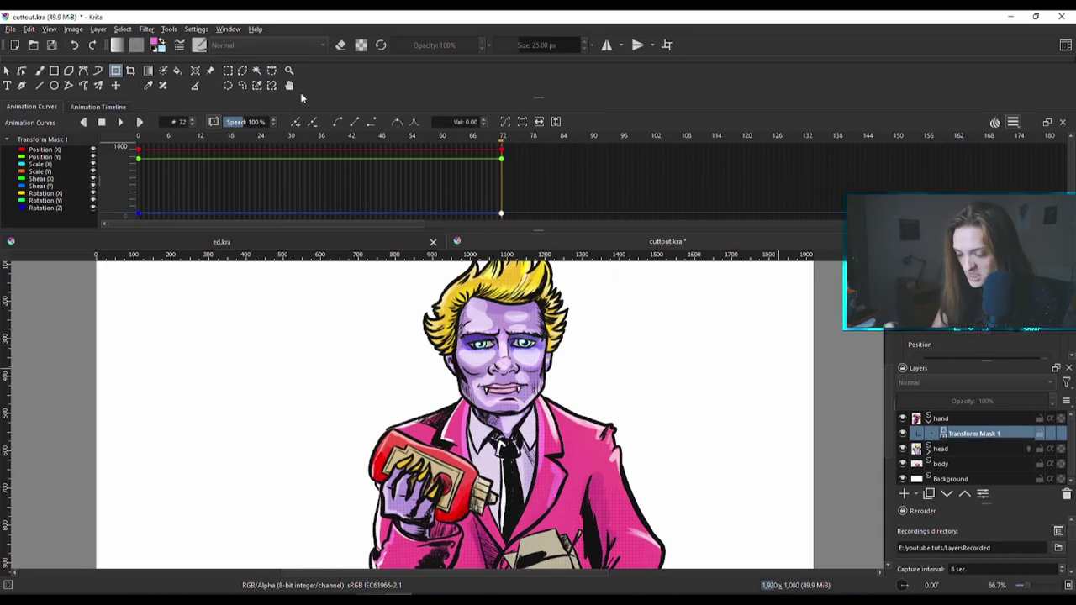
# Rotate the hand about 27° counter-clockwise at frame 35.
pyautogui.click(315, 137)
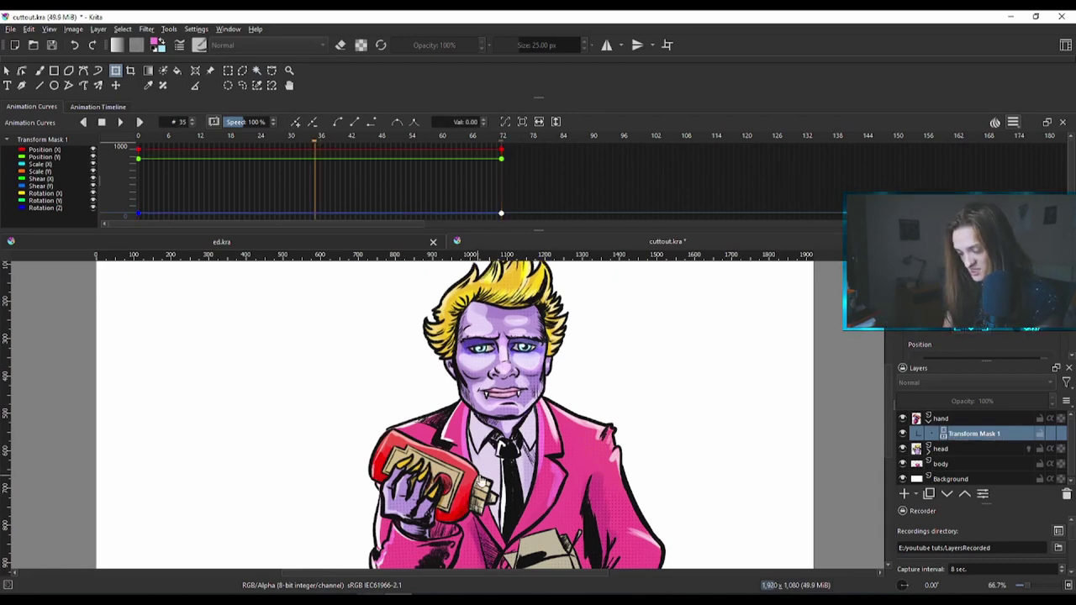
pyautogui.click(471, 492)
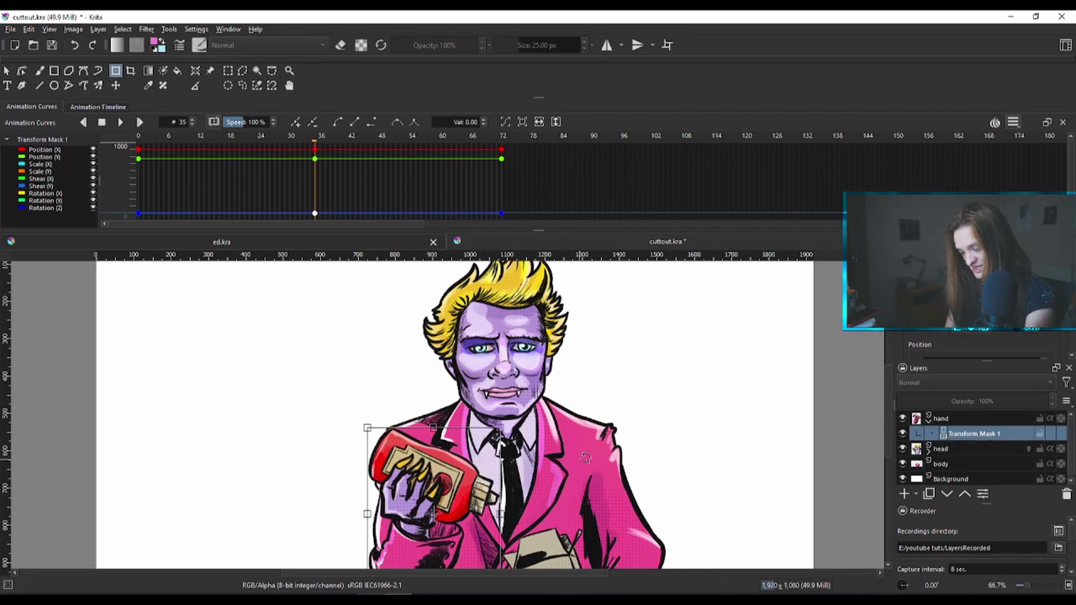
pyautogui.moveTo(614, 494)
pyautogui.mouseDown()
pyautogui.moveTo(633, 319)
pyautogui.moveTo(643, 368)
pyautogui.mouseUp()
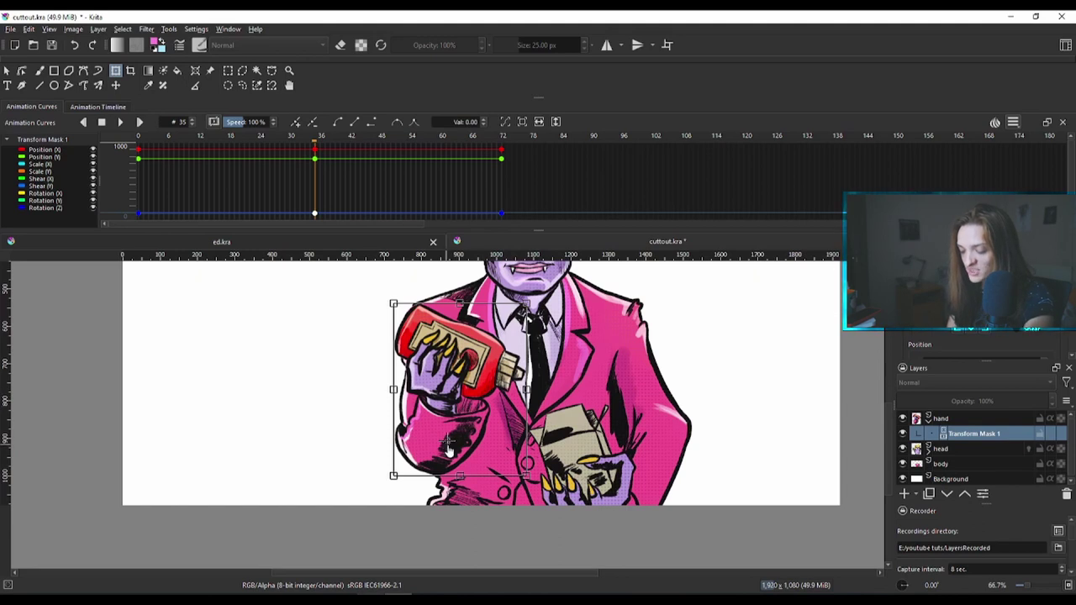
pyautogui.moveTo(542, 309)
pyautogui.mouseDown()
pyautogui.moveTo(529, 305)
pyautogui.moveTo(537, 302)
pyautogui.mouseUp()
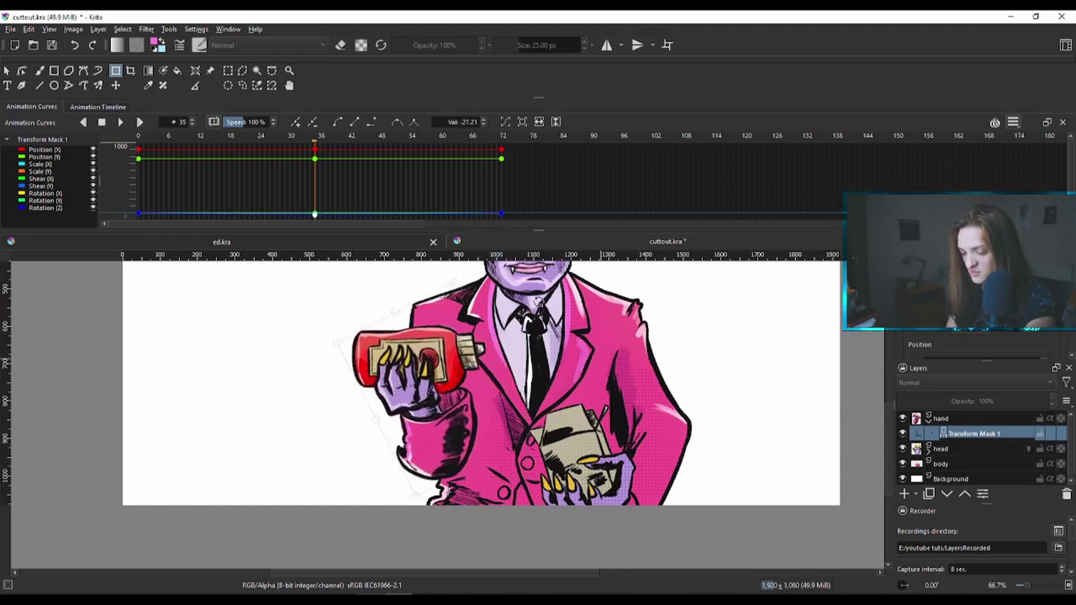
pyautogui.scroll(-3, 653, 365)
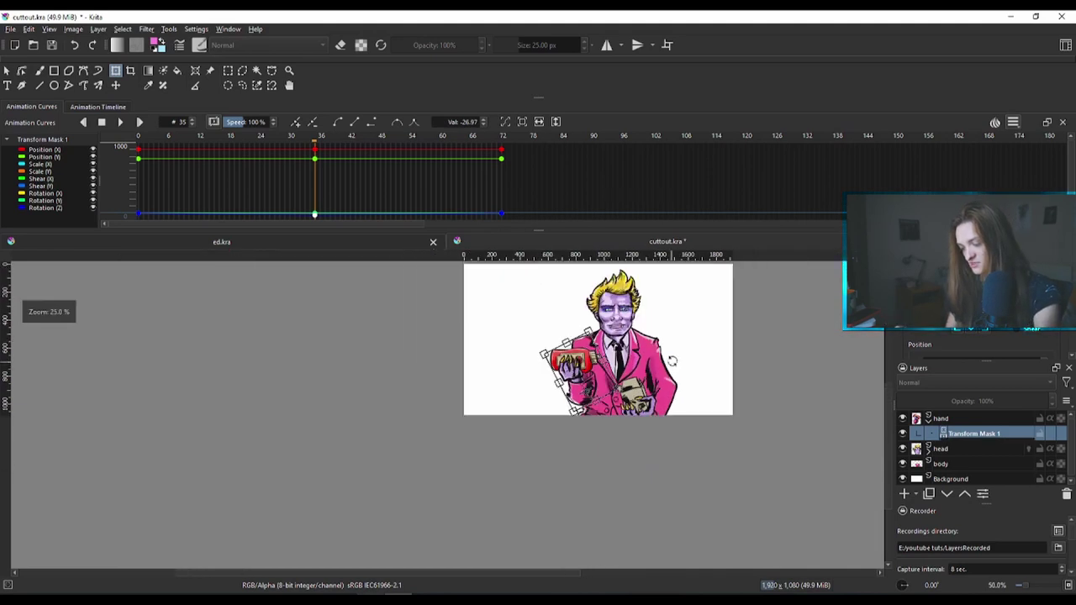
pyautogui.click(503, 143)
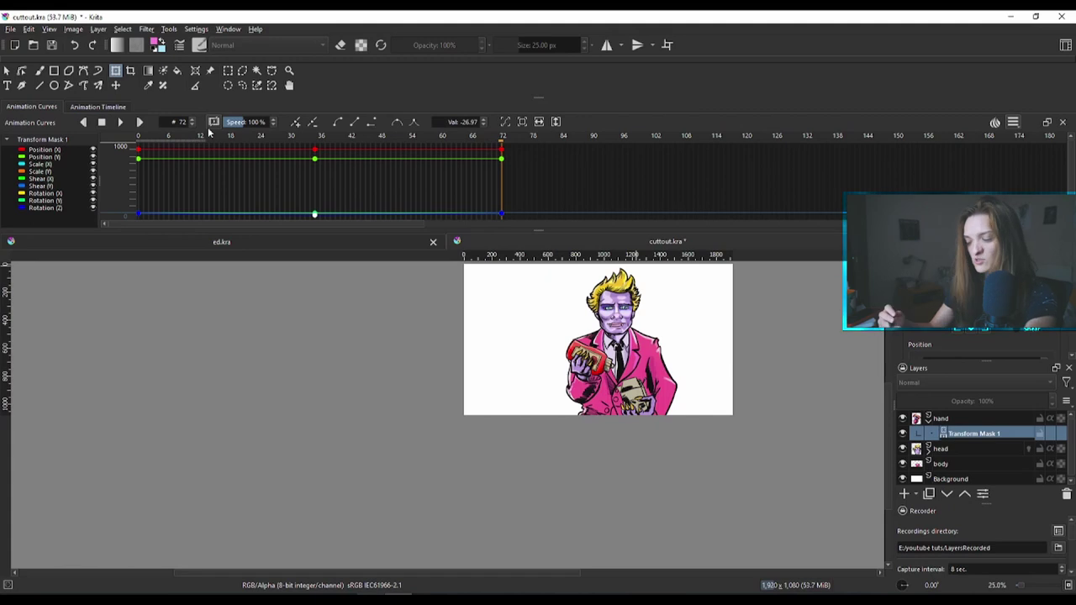
# Play the head and hand animation with the figure centred, then stop it with Space.
pyautogui.moveTo(697, 351); pyautogui.dragTo(658, 362)
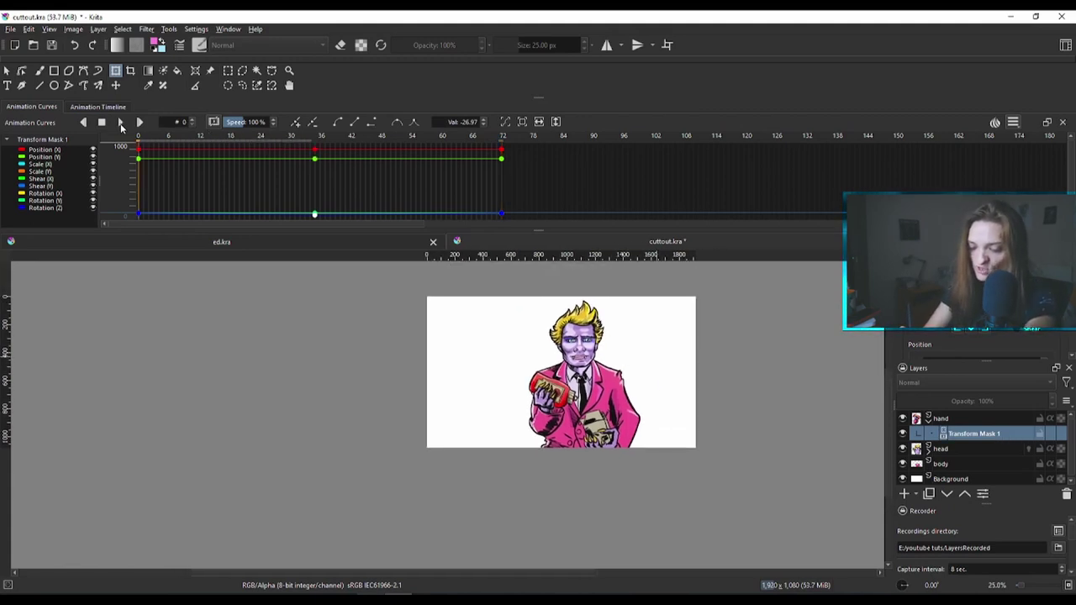
pyautogui.click(121, 122)
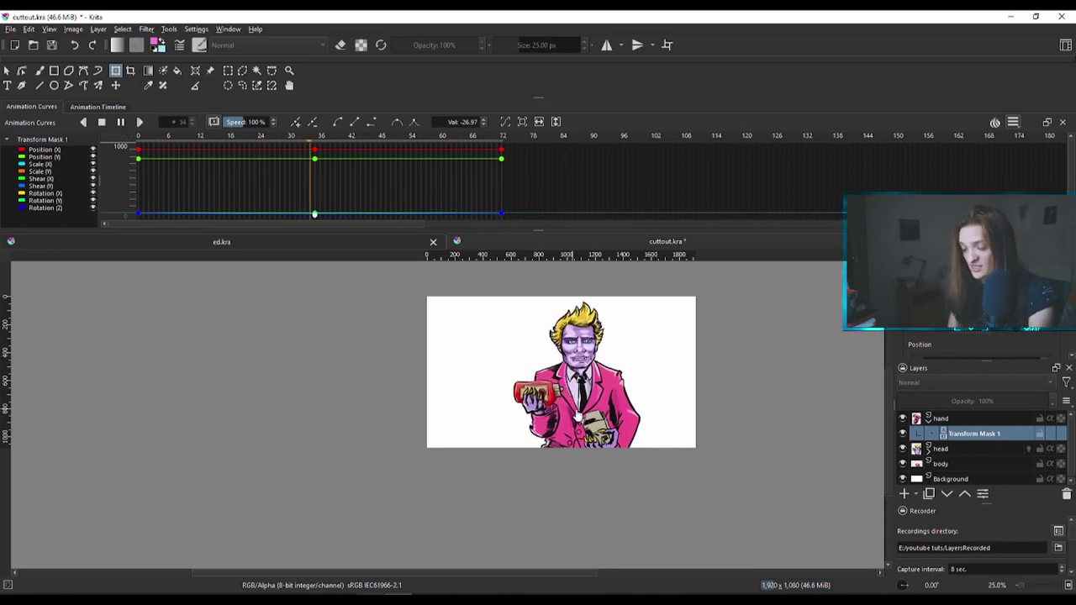
pyautogui.scroll(3, 593, 437)
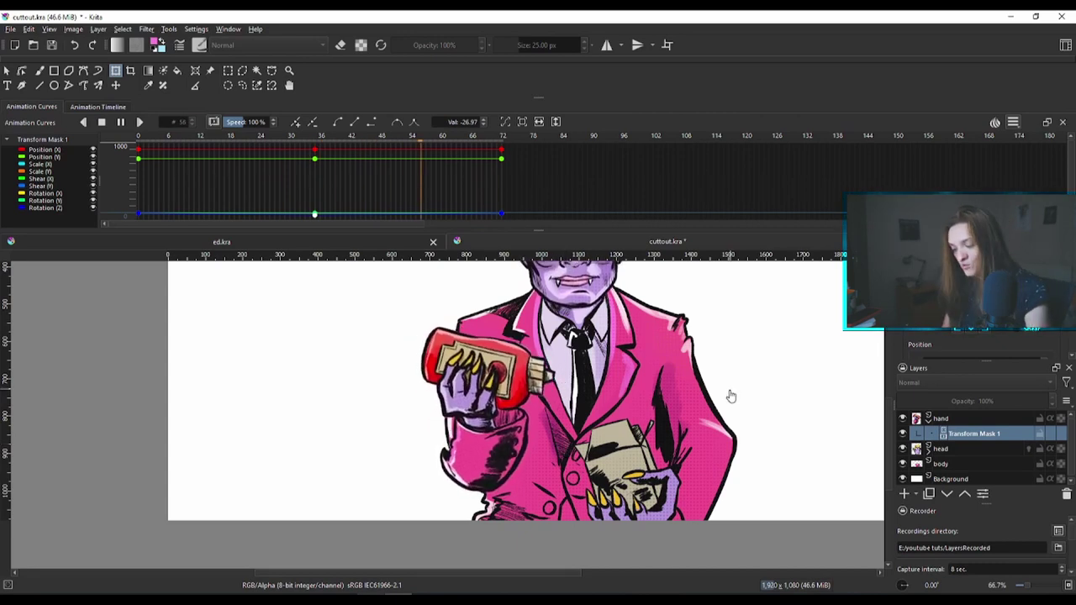
pyautogui.scroll(-2, 728, 392)
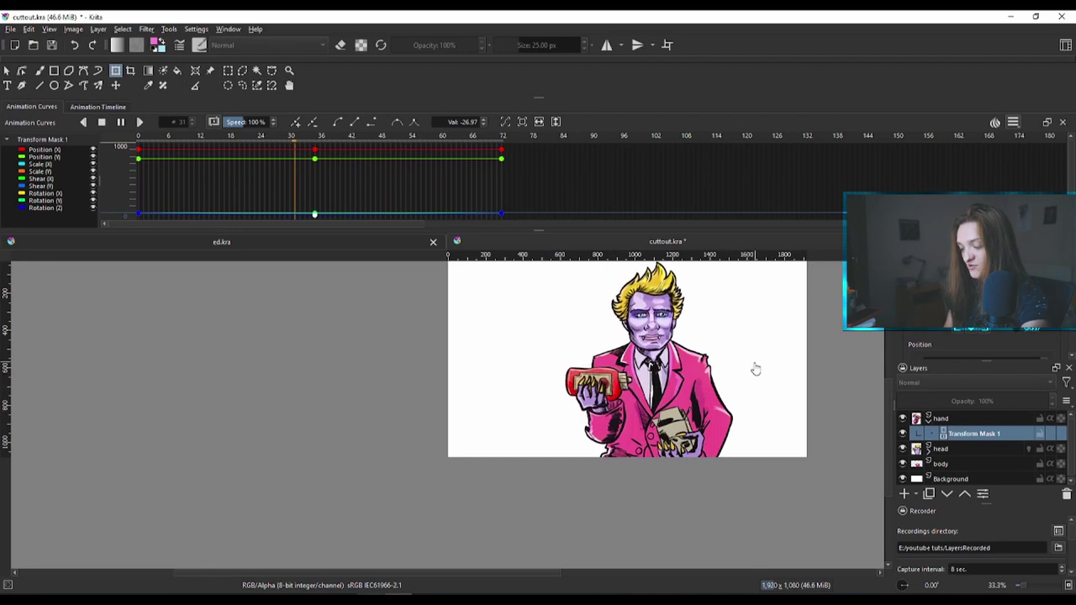
pyautogui.moveTo(751, 367); pyautogui.dragTo(653, 422)
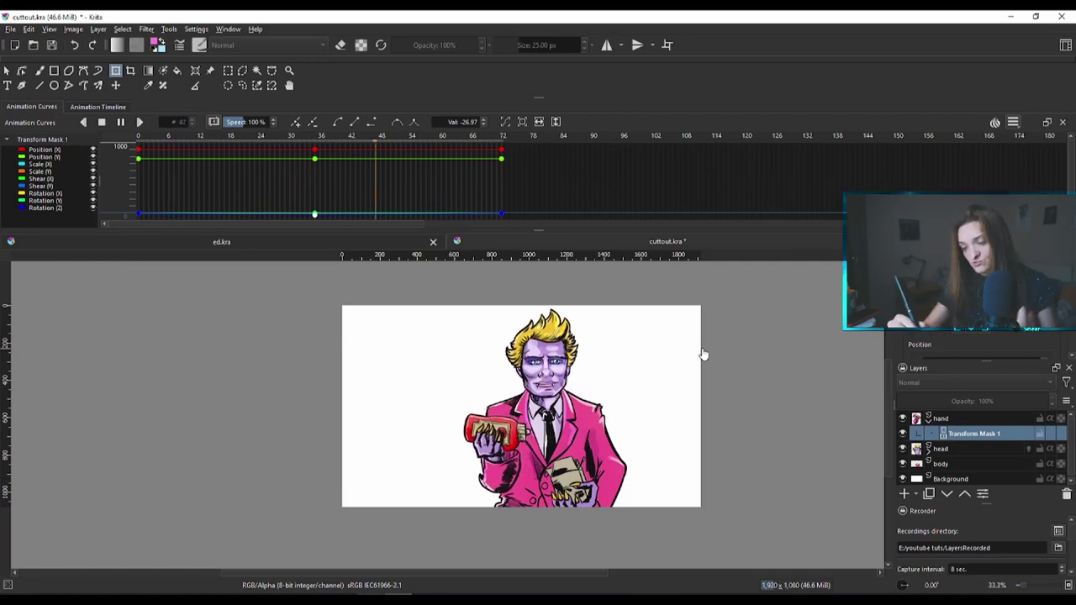
pyautogui.press('space')
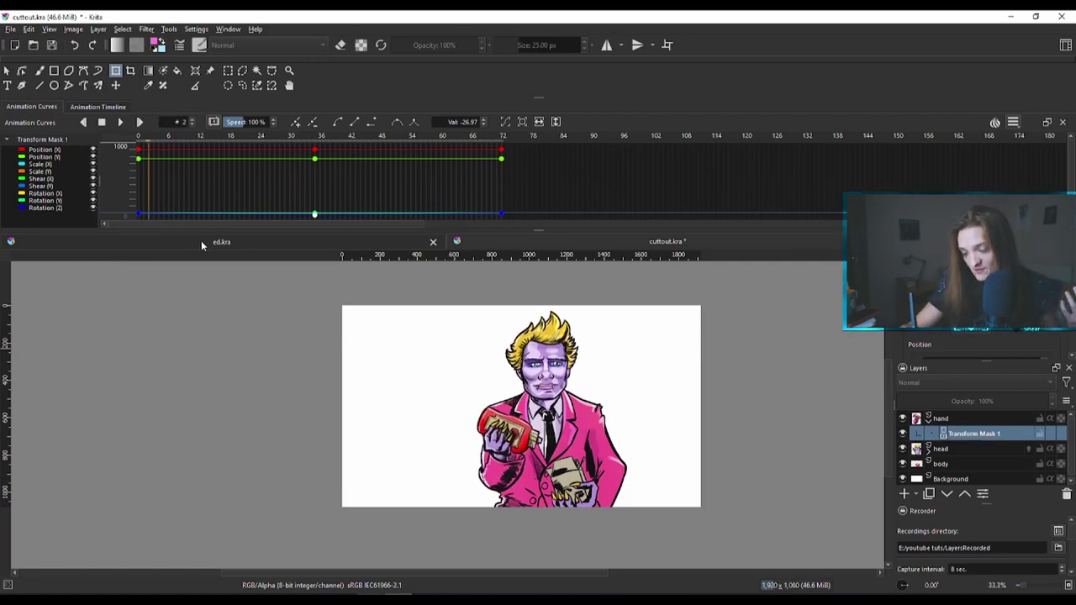
# In ed.kra, hide Clipping Group 4, Paint Layer 3, bg and Paint Layer 2.
pyautogui.click(201, 241)
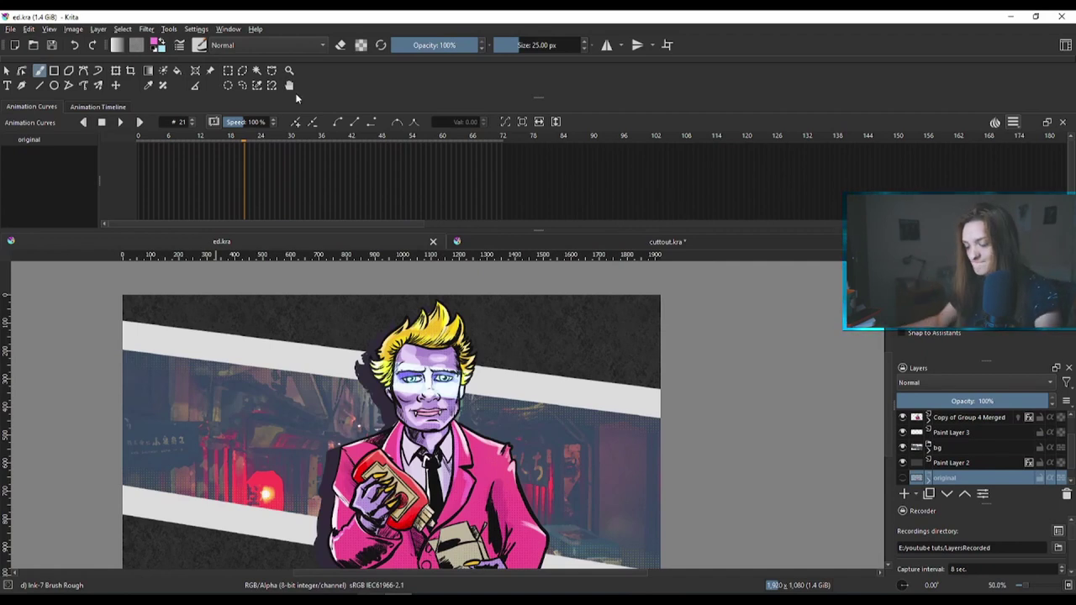
pyautogui.scroll(1, 998, 443)
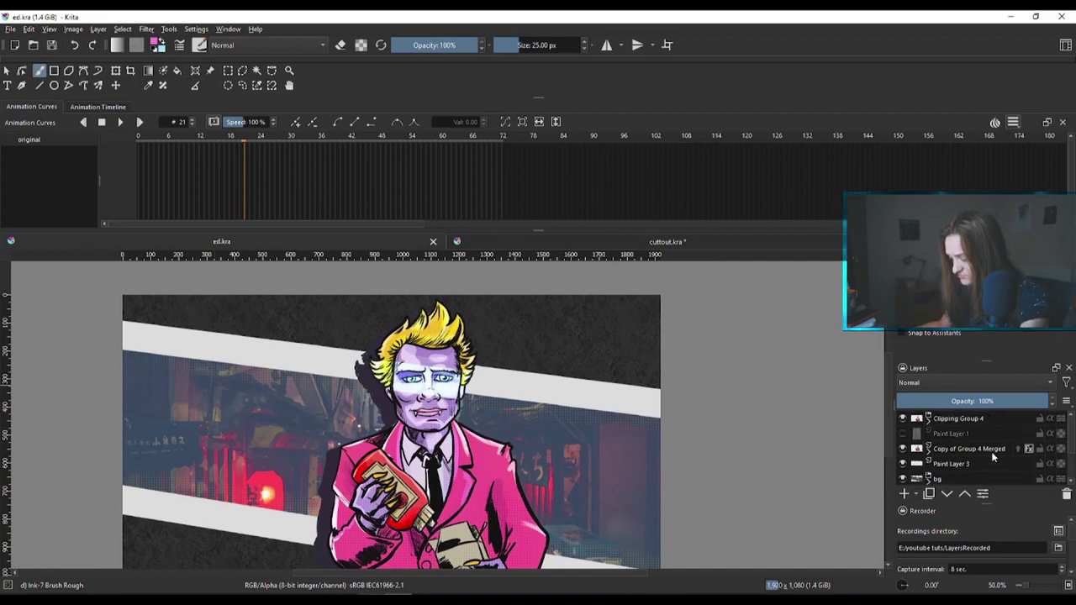
pyautogui.click(927, 418)
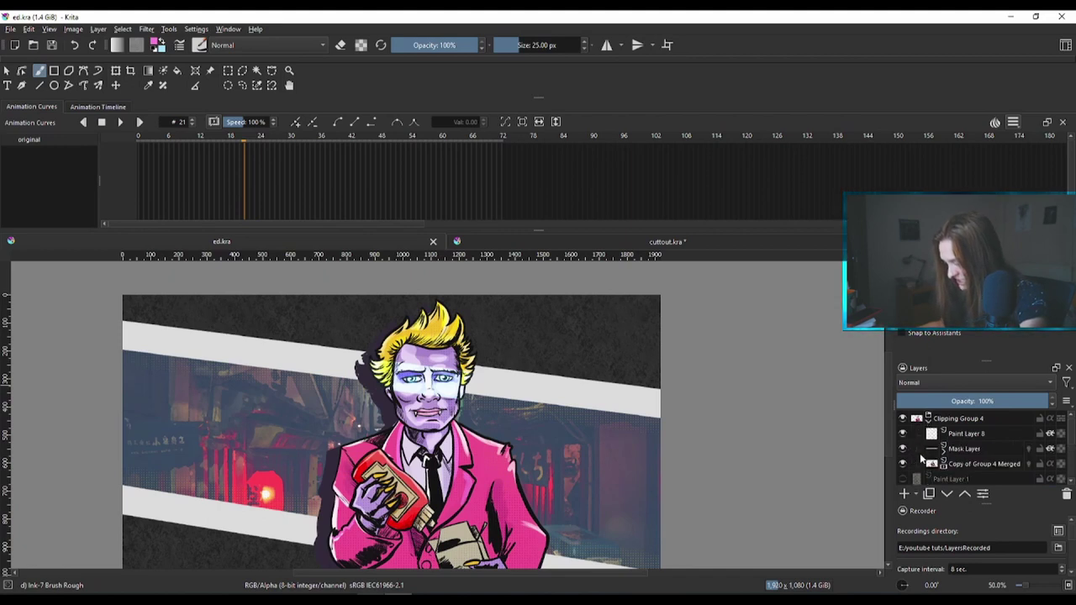
pyautogui.click(928, 419)
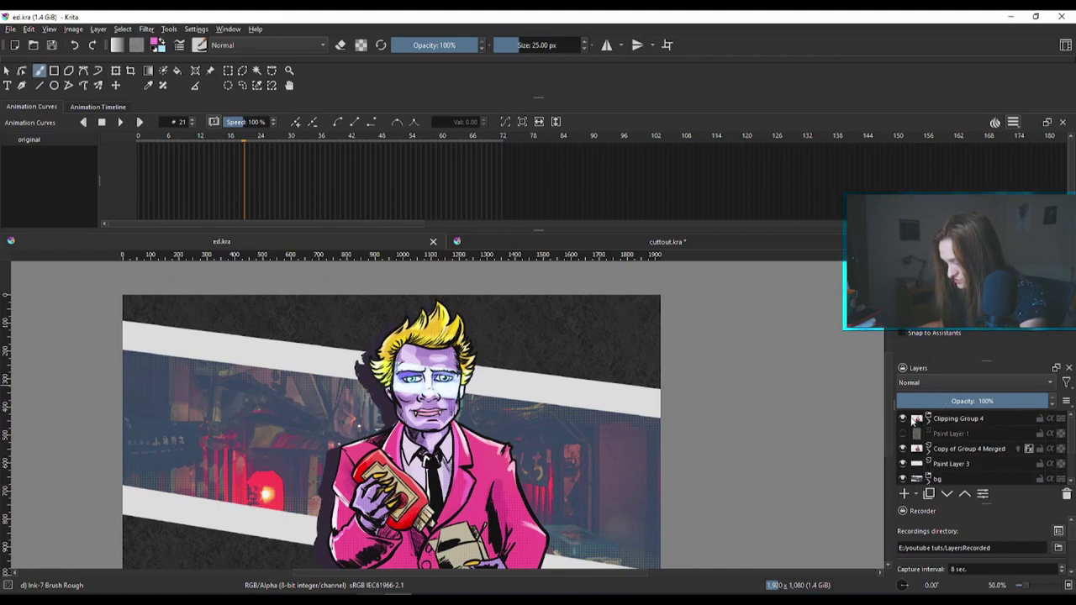
pyautogui.click(902, 419)
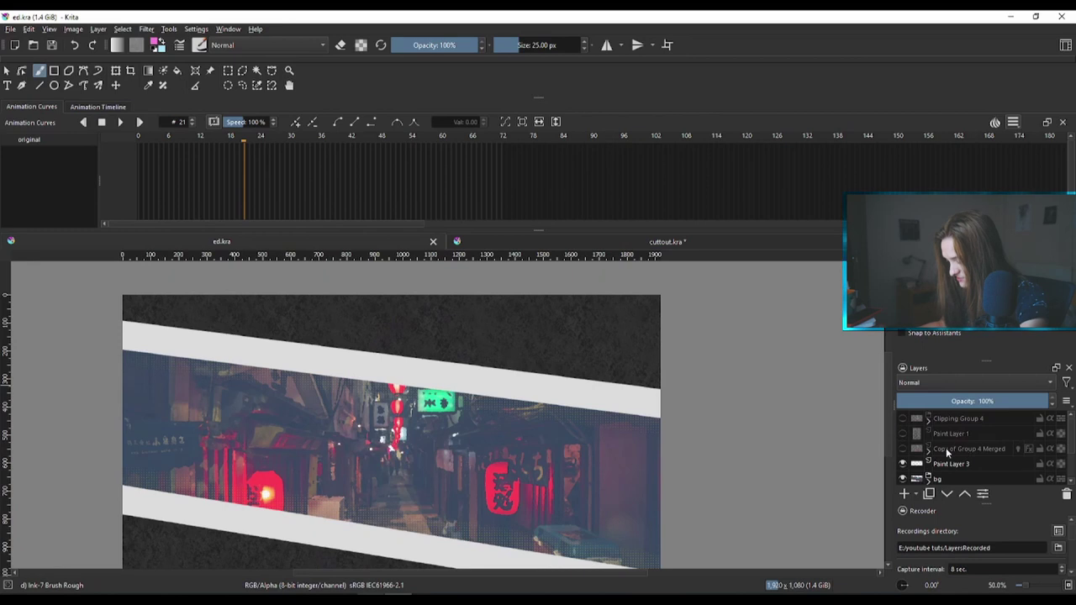
pyautogui.scroll(-3, 933, 450)
pyautogui.moveTo(901, 422); pyautogui.dragTo(902, 450)
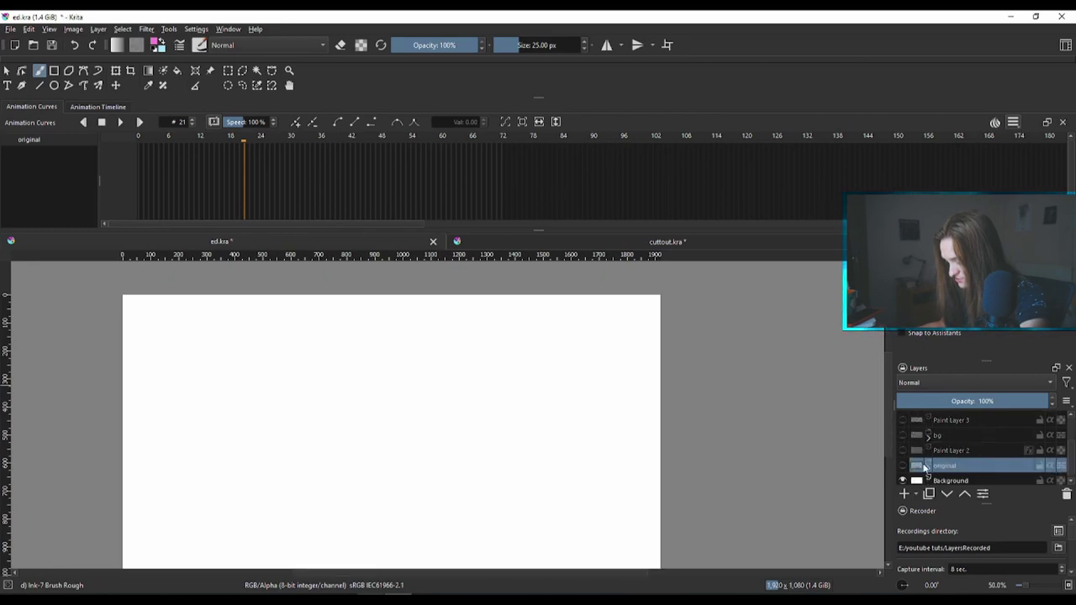
# Make the original group visible and expand it to show its layers.
pyautogui.click(902, 462)
pyautogui.scroll(-1, 550, 434)
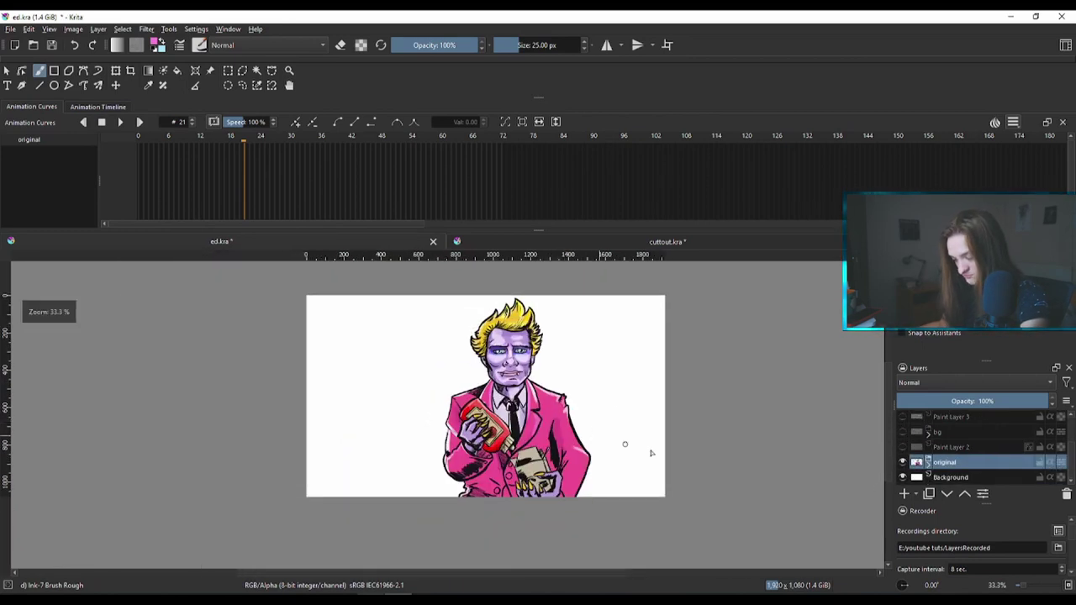
pyautogui.click(927, 463)
pyautogui.scroll(-1, 975, 463)
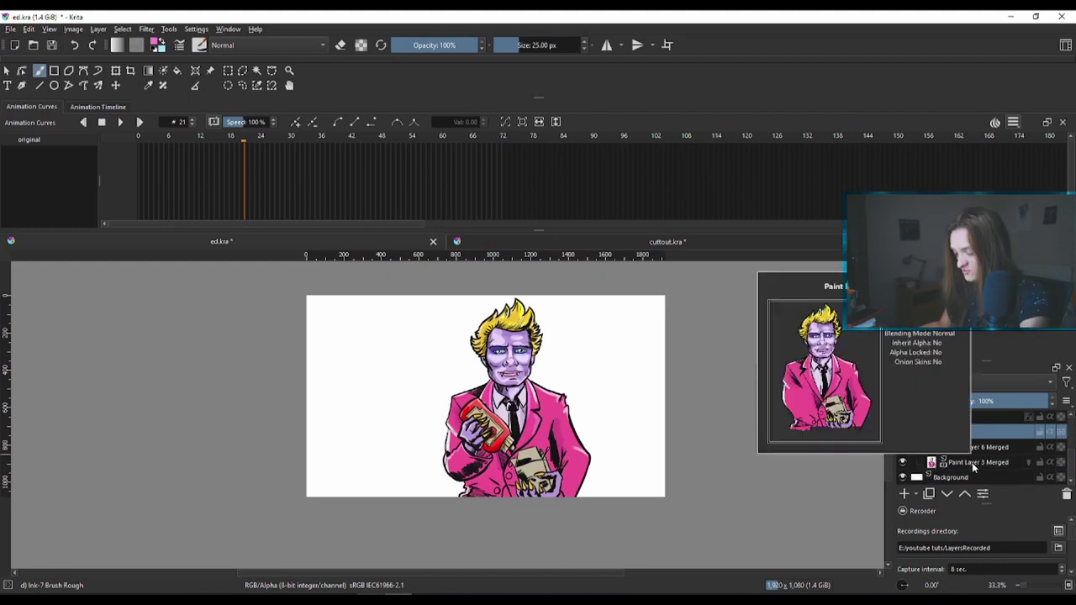
# Toggle Paint Layer 3 Merged and Paint Layer 6 Merged visibility to compare body and hand.
pyautogui.click(972, 463)
pyautogui.keyDown('alt'); pyautogui.click(903, 462); pyautogui.keyUp('alt')
pyautogui.keyDown('alt'); pyautogui.click(903, 462); pyautogui.keyUp('alt')
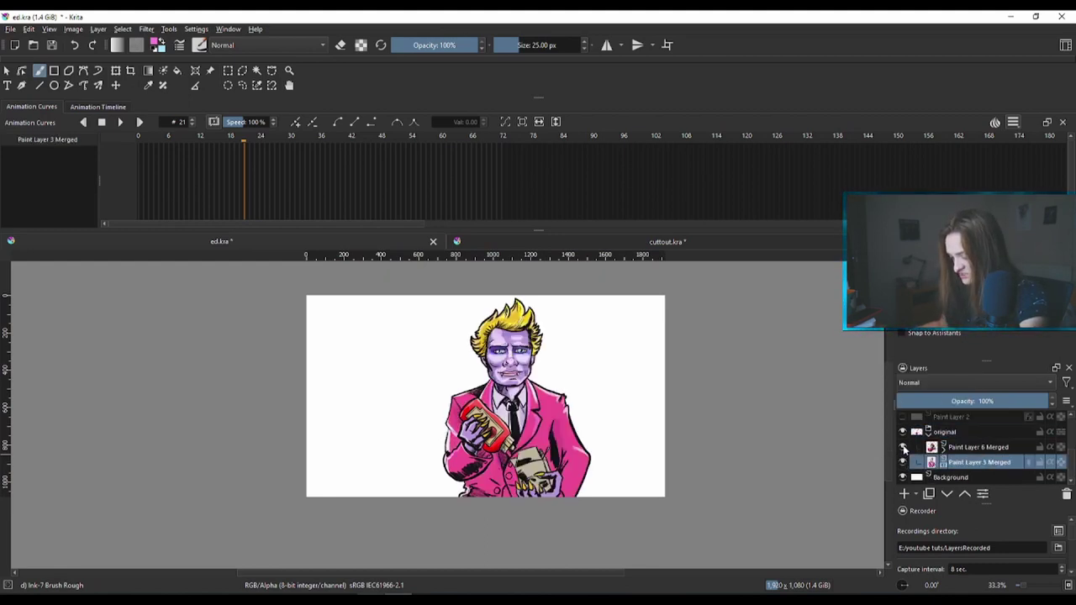
pyautogui.click(902, 447)
pyautogui.click(903, 448)
pyautogui.click(903, 447)
pyautogui.scroll(2, 491, 454)
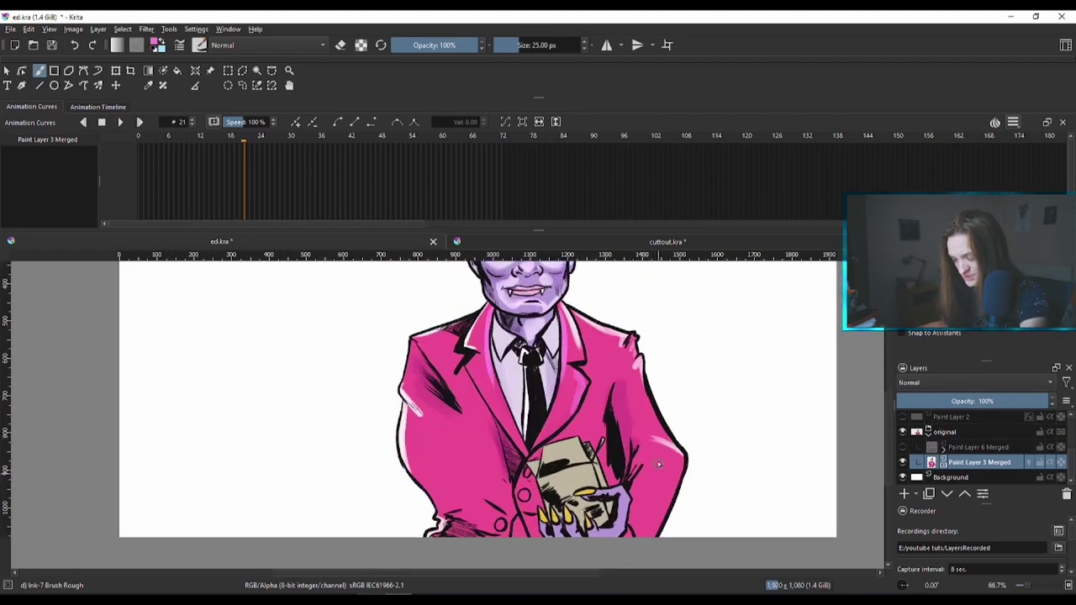
pyautogui.scroll(-1, 659, 464)
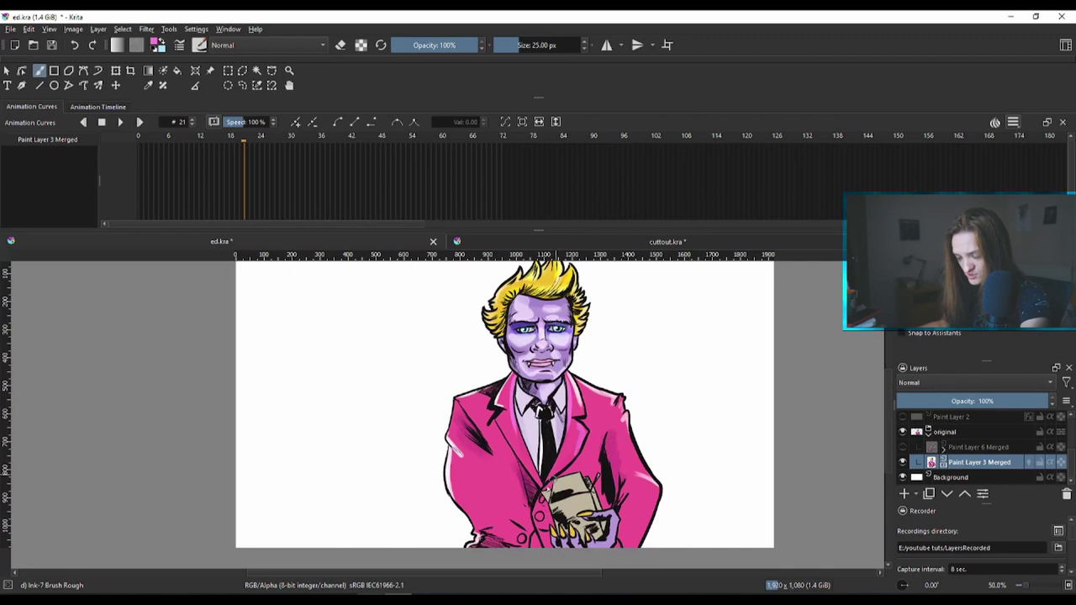
pyautogui.scroll(1, 699, 470)
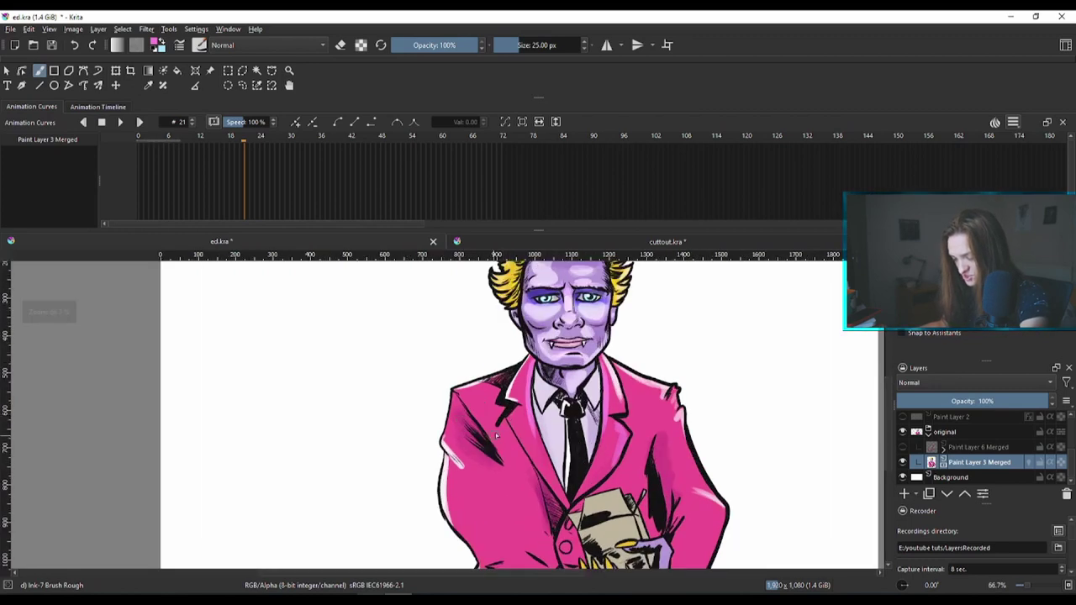
pyautogui.click(903, 447)
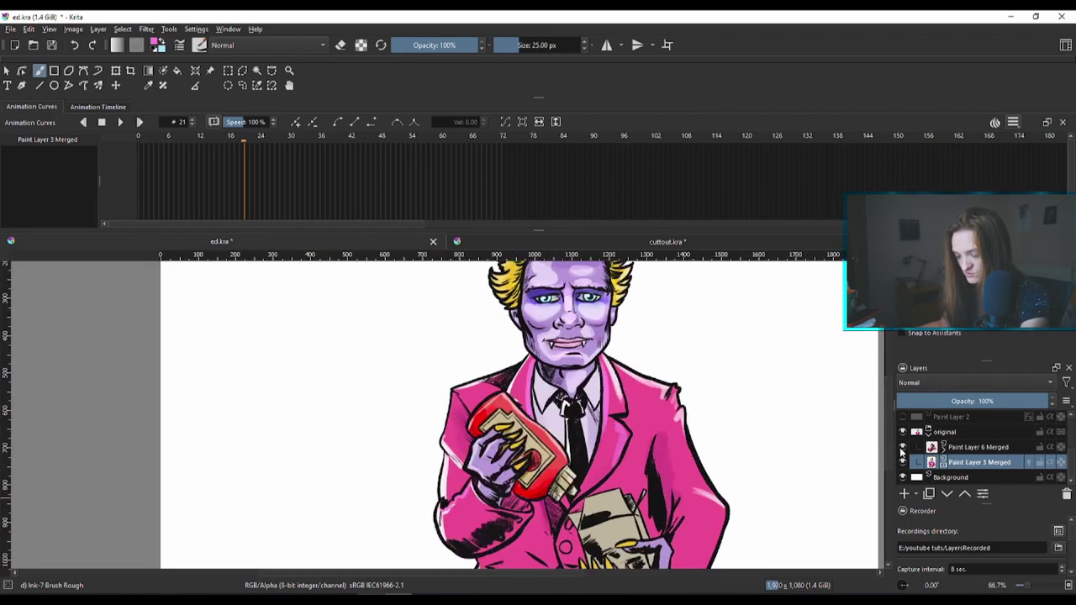
# Select the Paint Layer 6 Merged hand layer and play the composite animation.
pyautogui.click(971, 450)
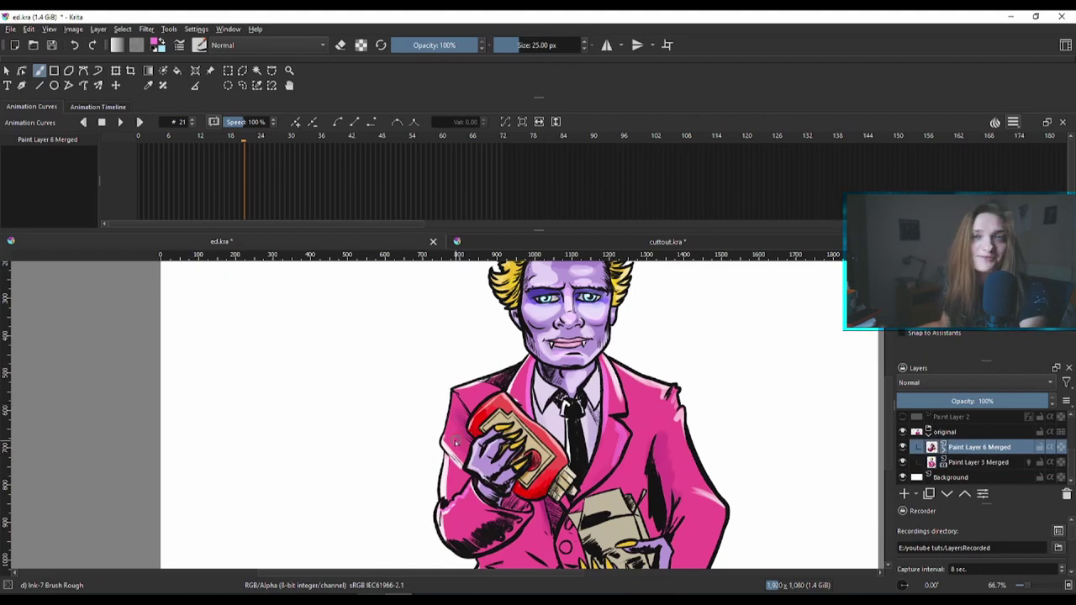
pyautogui.click(142, 140)
pyautogui.click(121, 123)
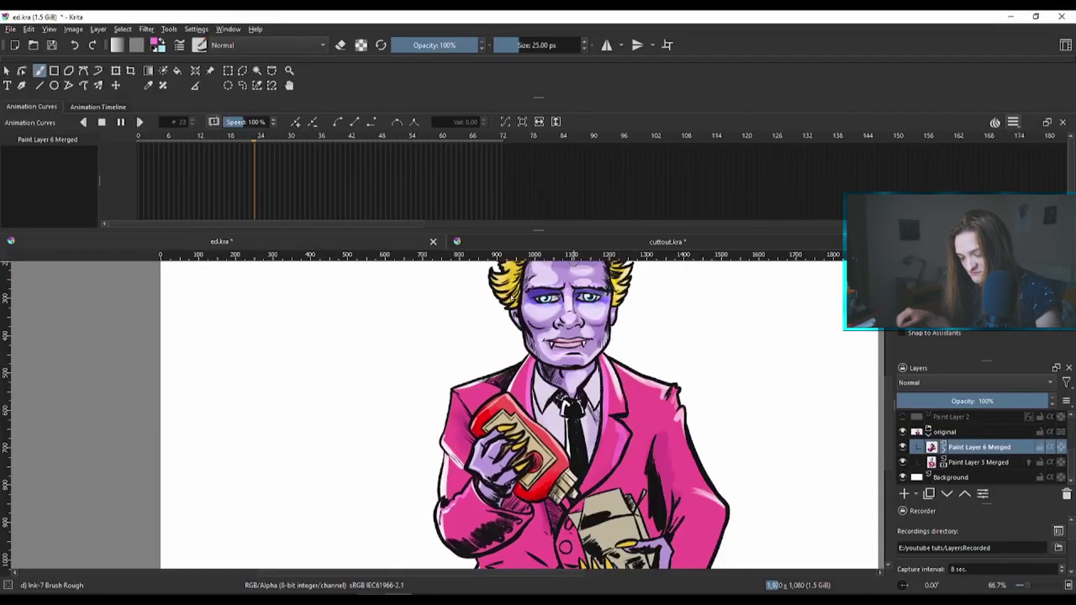
pyautogui.scroll(-2, 852, 492)
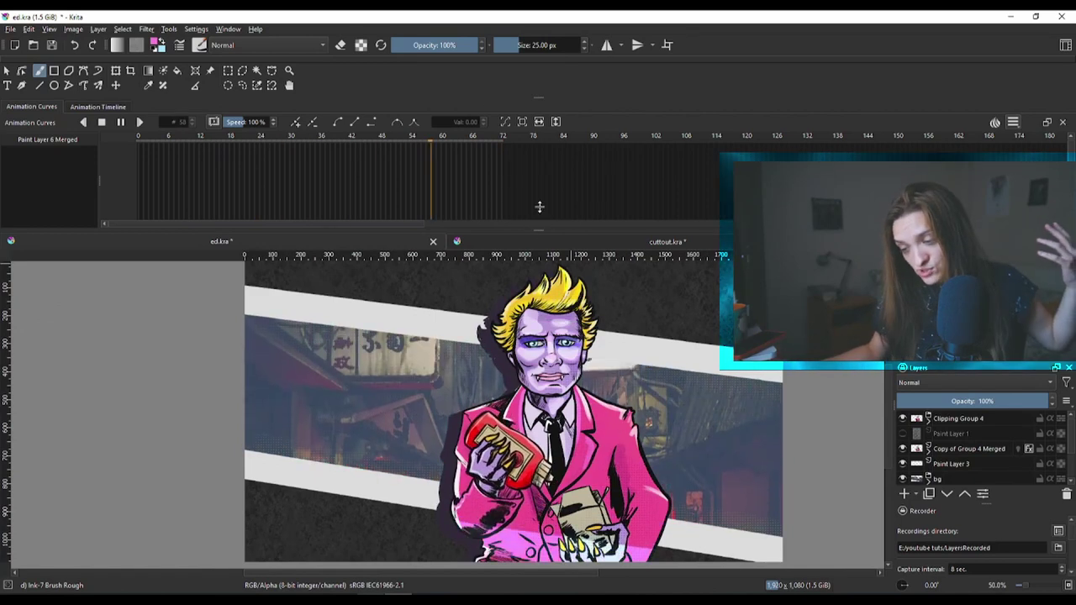
# Drag the splitter below the Animation Curves docker upward to shrink the timeline.
pyautogui.moveTo(538, 229); pyautogui.dragTo(541, 152)
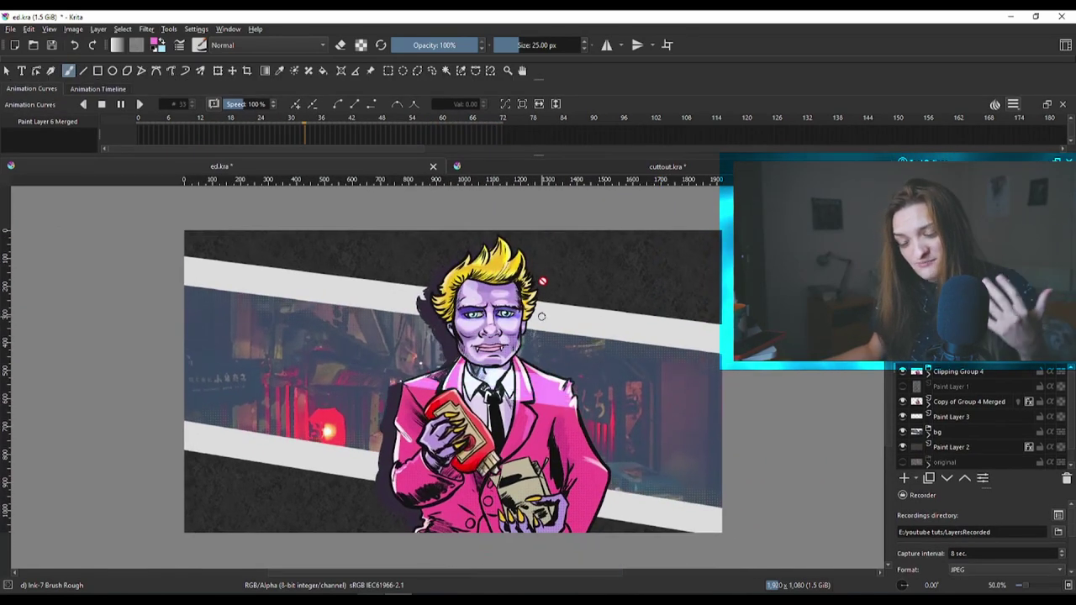